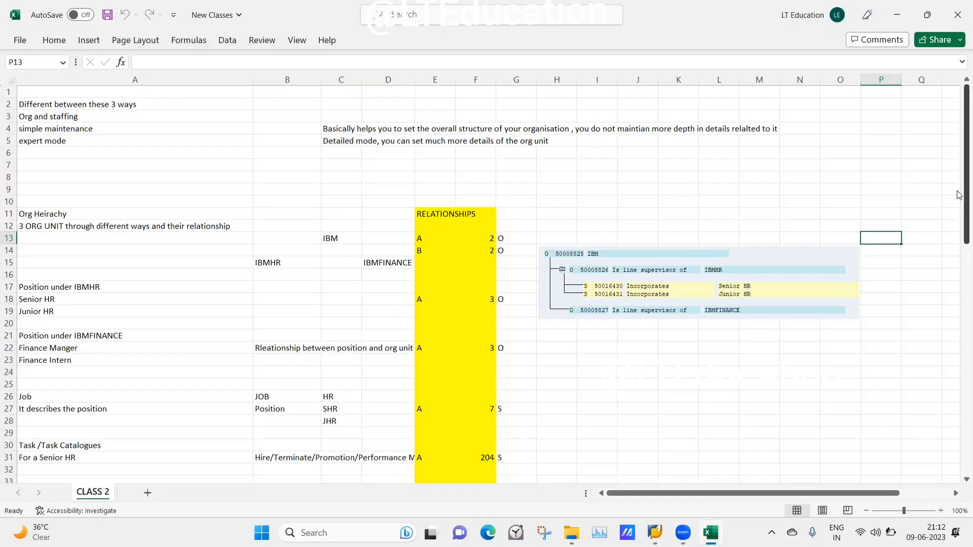
- Review the Job section of the CLASS 2 notes, including its description and the HR and SHR example entries
{"action": "left_click_drag", "start_coordinate": [959, 196], "coordinate": [960, 261]}
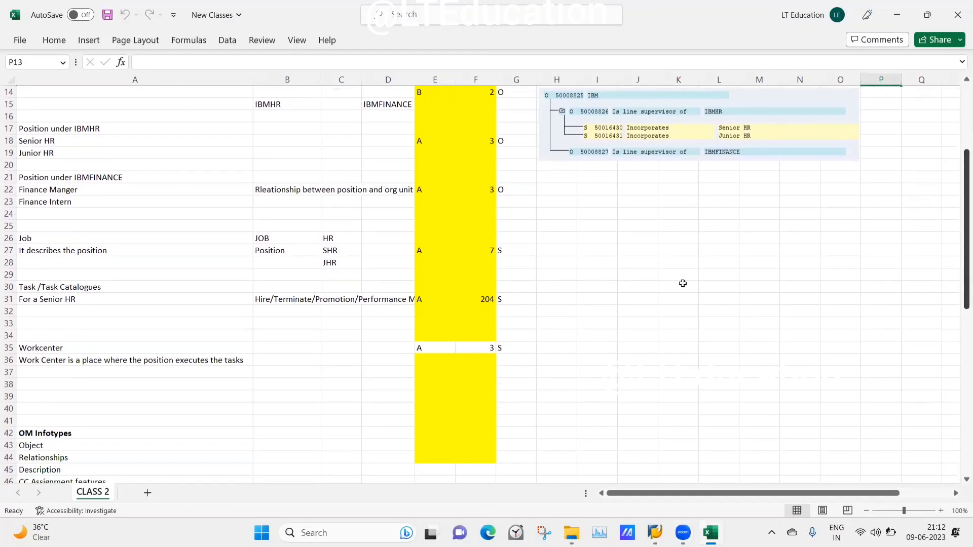
{"action": "left_click", "coordinate": [112, 252]}
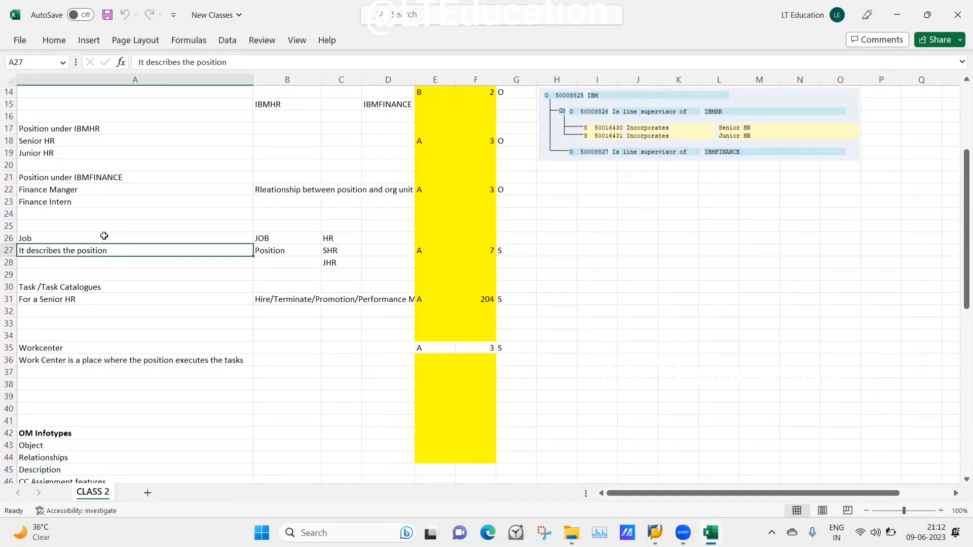
{"action": "left_click", "coordinate": [166, 273]}
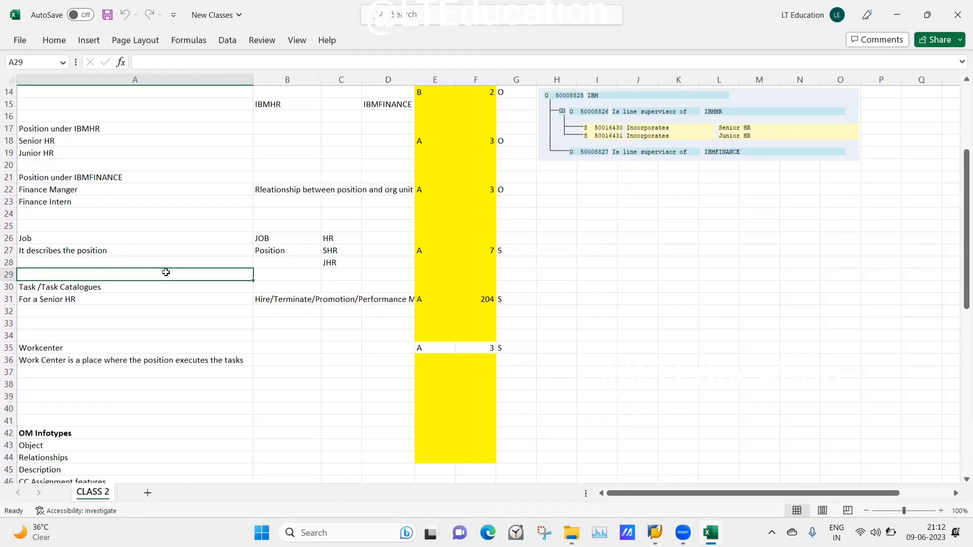
{"action": "left_click", "coordinate": [284, 251]}
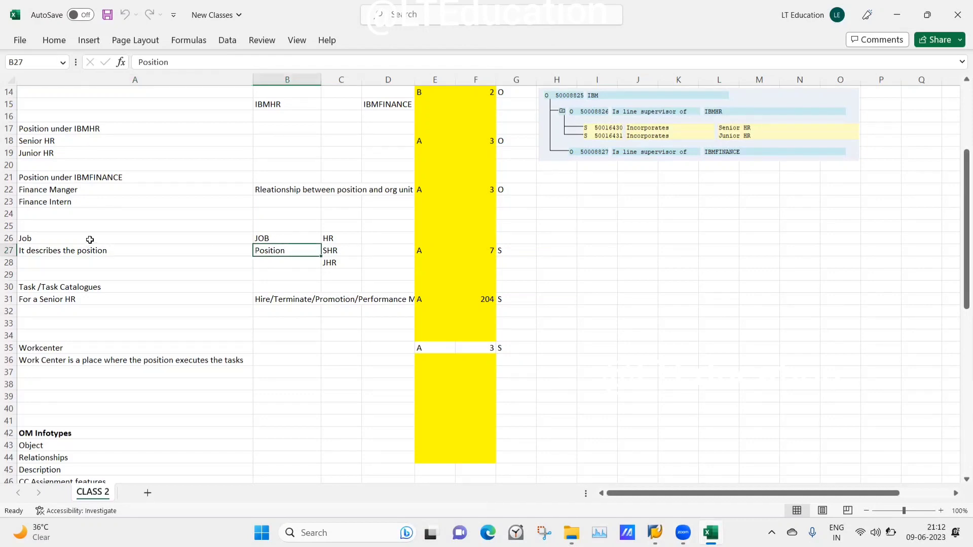
{"action": "left_click", "coordinate": [338, 237]}
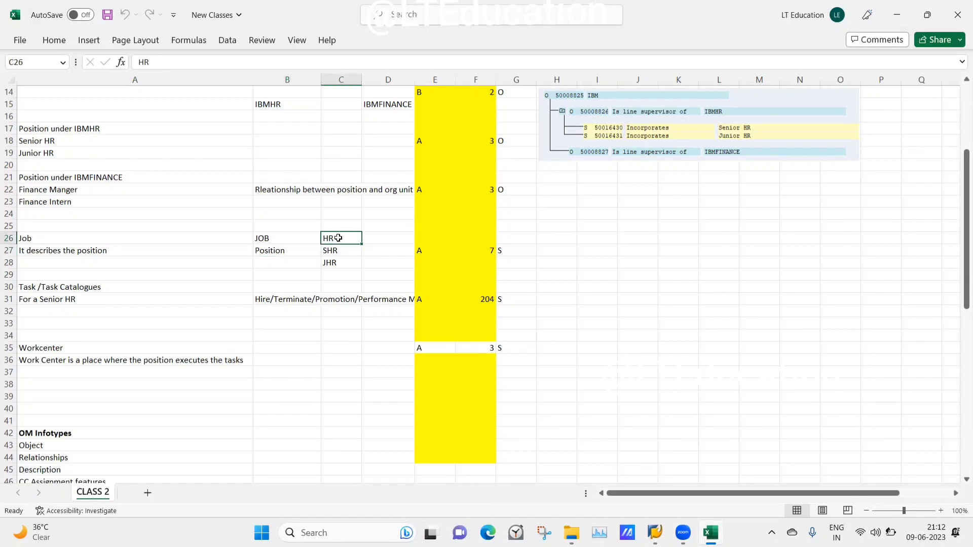
{"action": "left_click", "coordinate": [142, 252]}
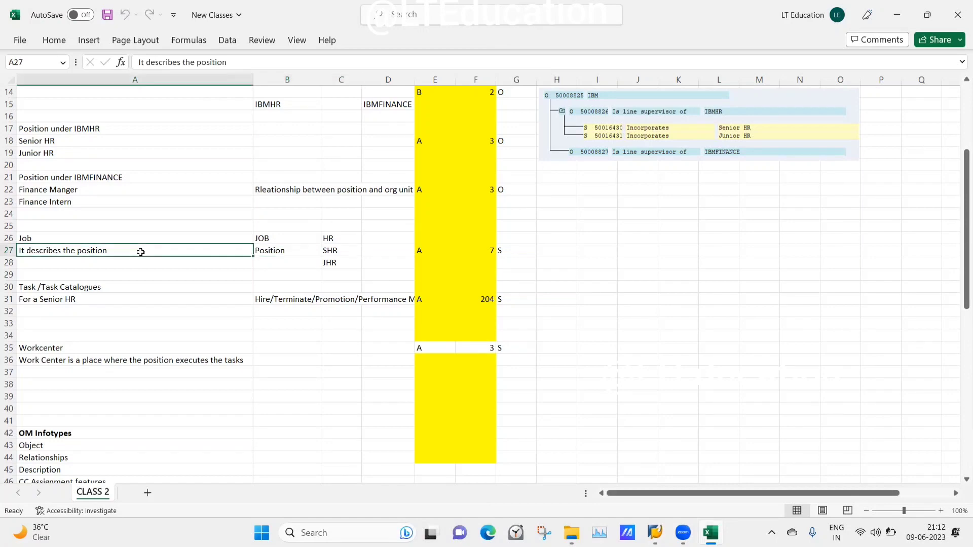
{"action": "left_click", "coordinate": [332, 251]}
{"action": "left_click", "coordinate": [686, 240]}
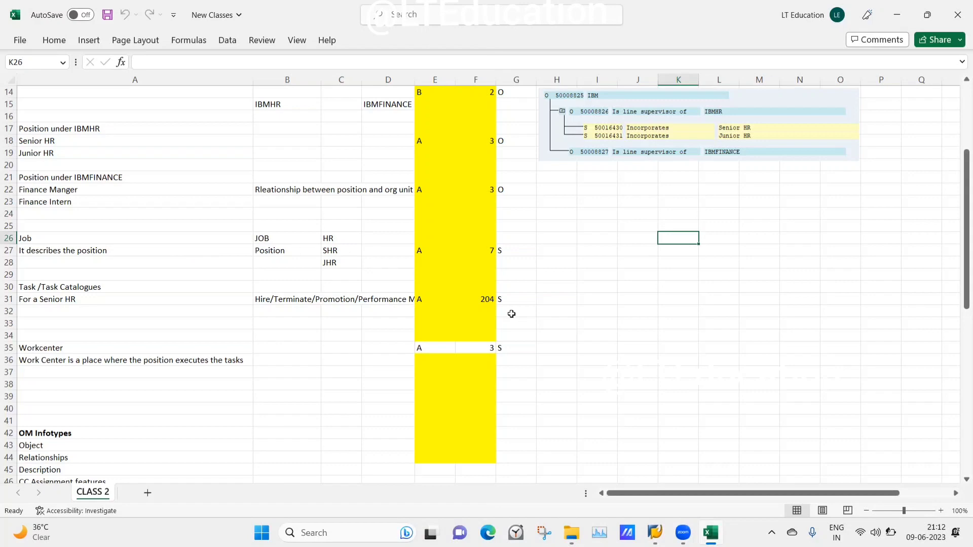
- Switch to SAP Easy Access and expand Human Resources, Organizational Management and Expert Mode in the SAP menu
{"action": "mouse_move", "coordinate": [655, 533]}
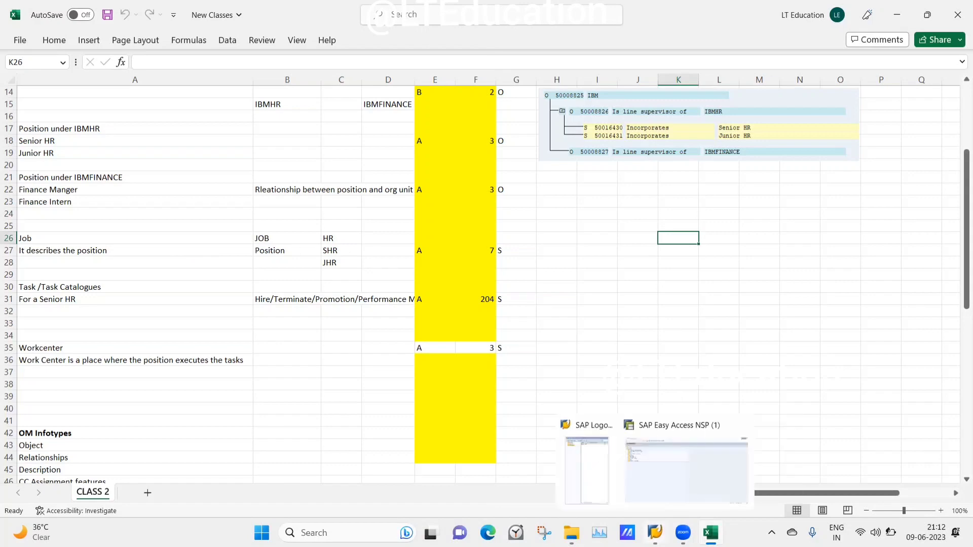
{"action": "left_click", "coordinate": [682, 458]}
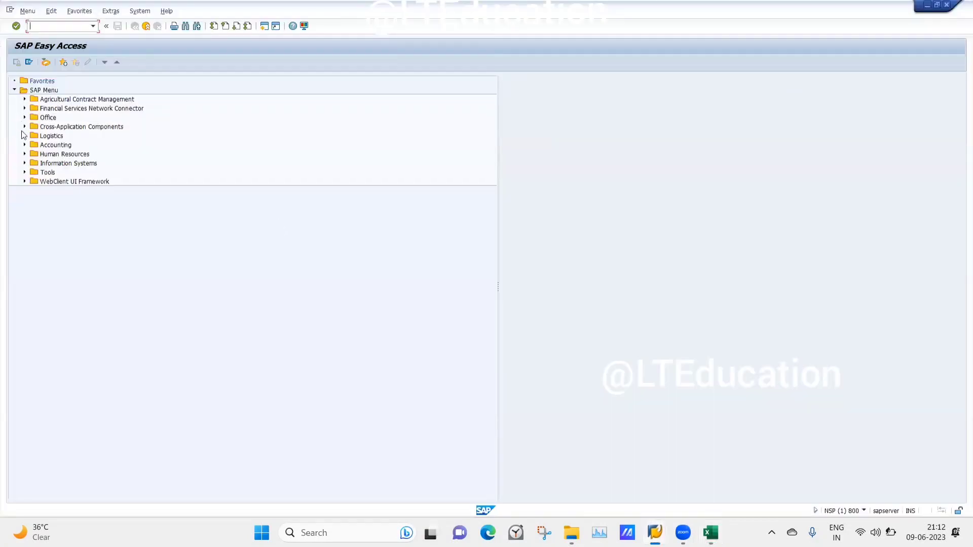
{"action": "left_click", "coordinate": [25, 154]}
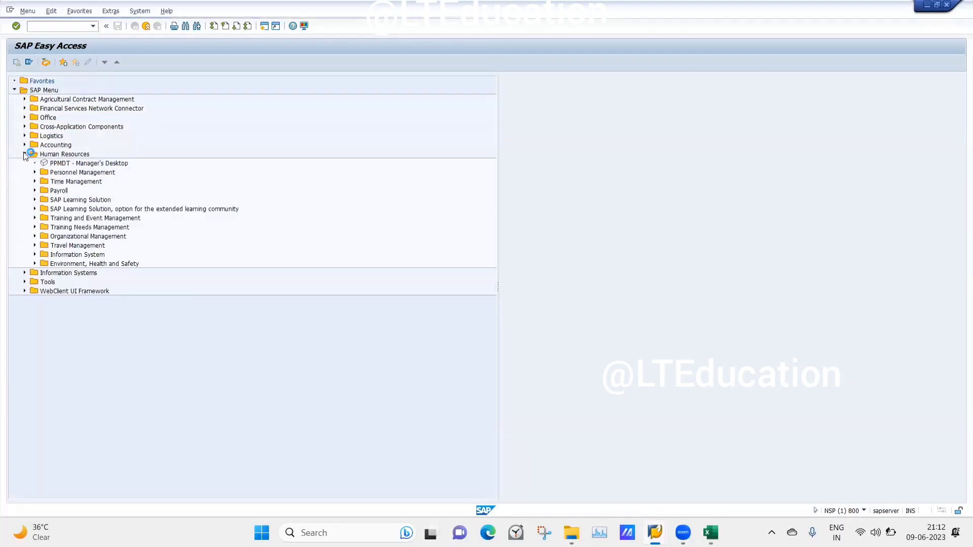
{"action": "left_click", "coordinate": [35, 237]}
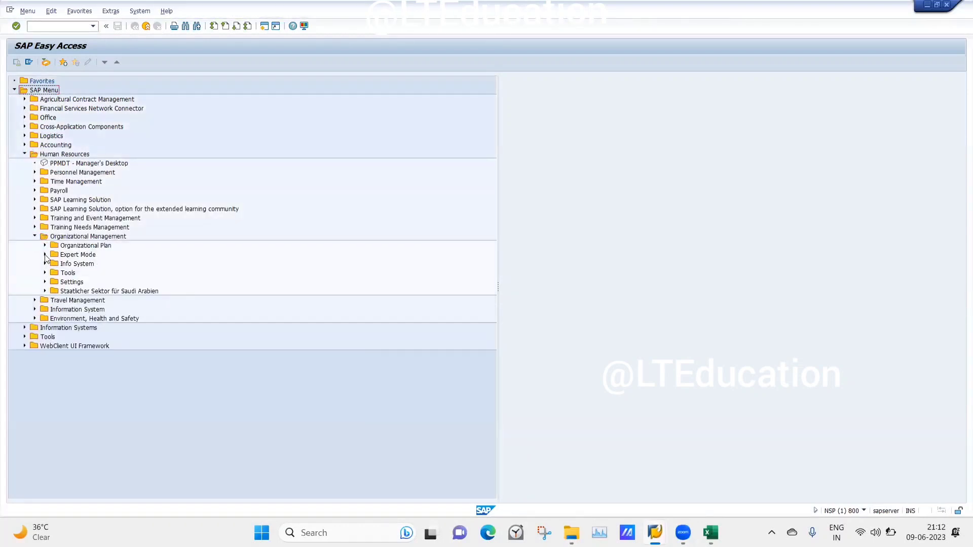
{"action": "left_click", "coordinate": [44, 255]}
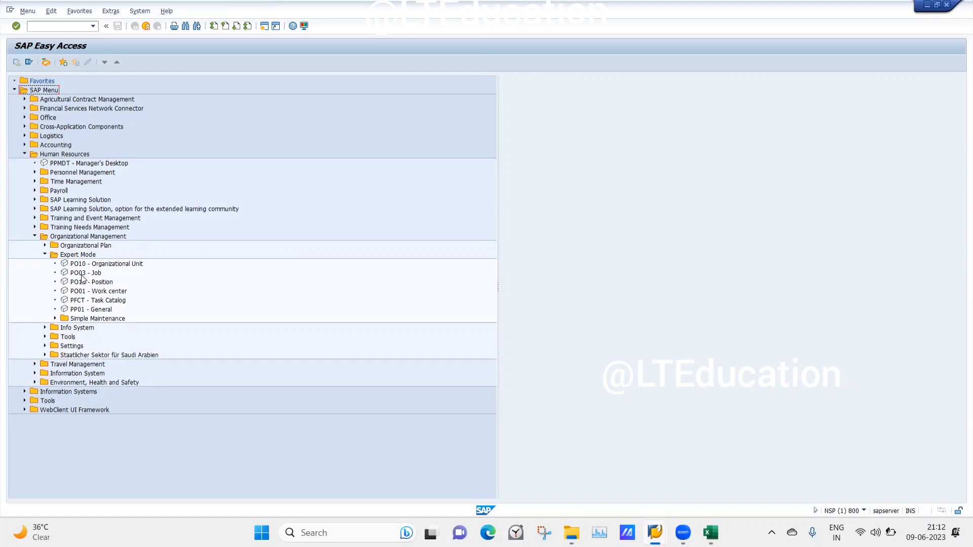
- Open the Maintain Job screen with transaction code PO03
{"action": "left_click", "coordinate": [41, 29]}
{"action": "type", "text": "/"}
{"action": "key", "text": "BackSpace"}
{"action": "type", "text": "po03"}
{"action": "key", "text": "Return"}
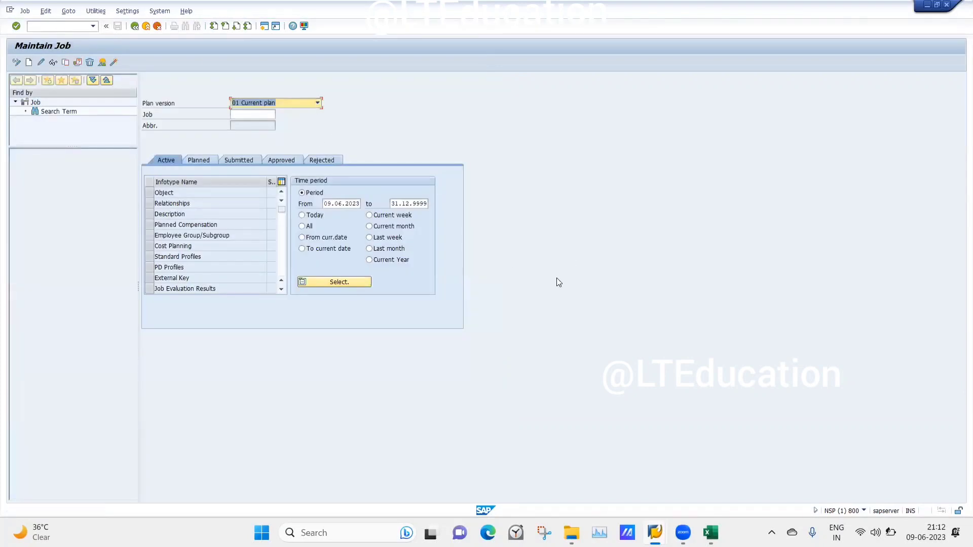
- Select the Object infotype for the current plan version, leaving the job number empty
{"action": "left_click", "coordinate": [249, 113]}
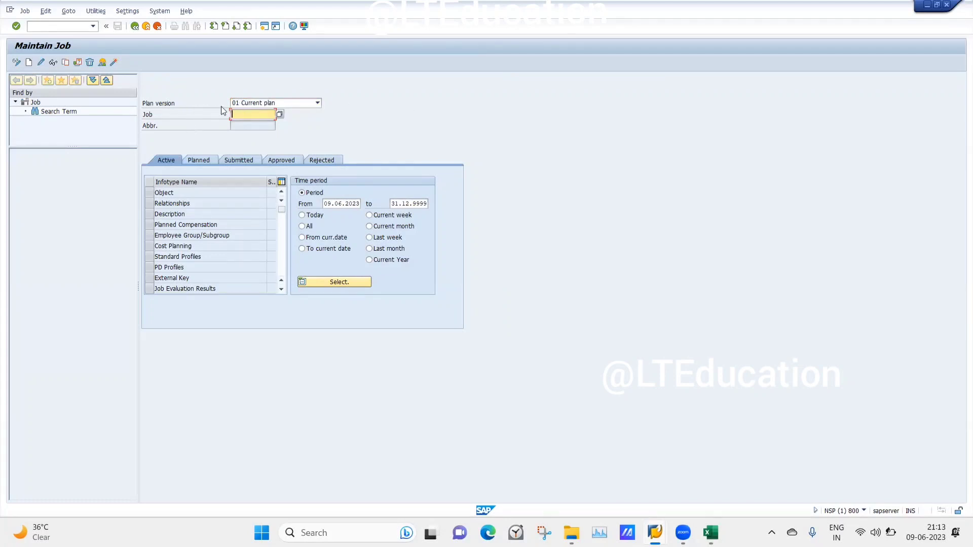
{"action": "left_click", "coordinate": [150, 192]}
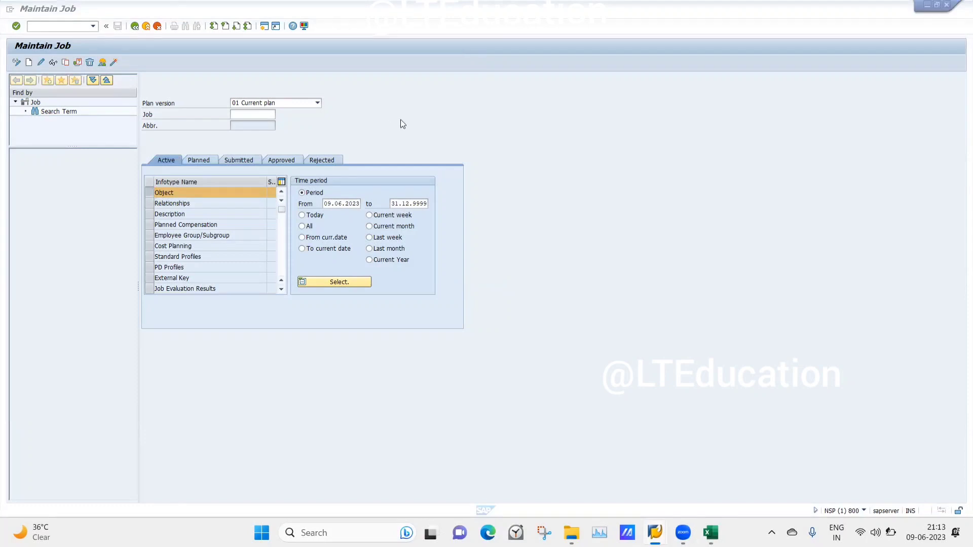
{"action": "left_click", "coordinate": [328, 137]}
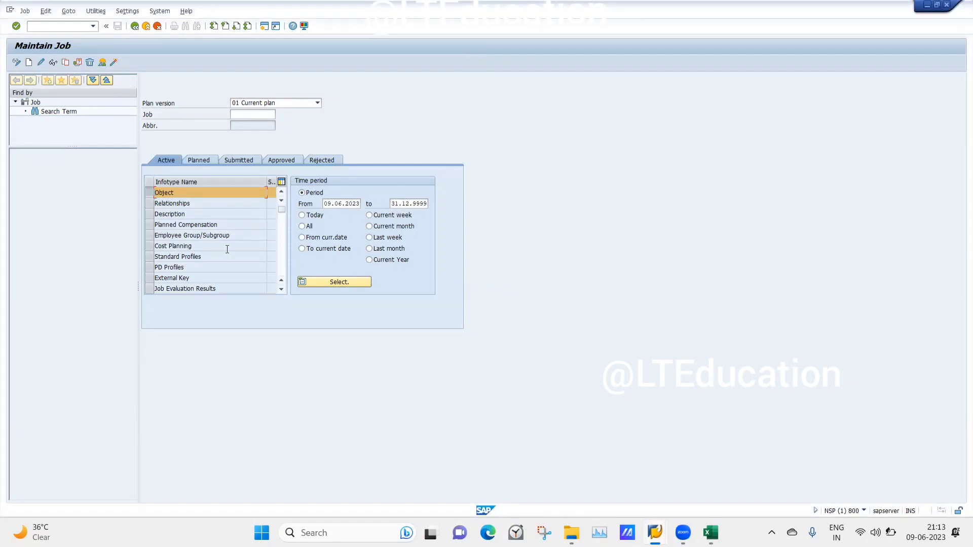
{"action": "left_click", "coordinate": [253, 115]}
- Check the example job name in the Job section of the Excel notes and return to SAP's Maintain Job screen
{"action": "mouse_move", "coordinate": [710, 532]}
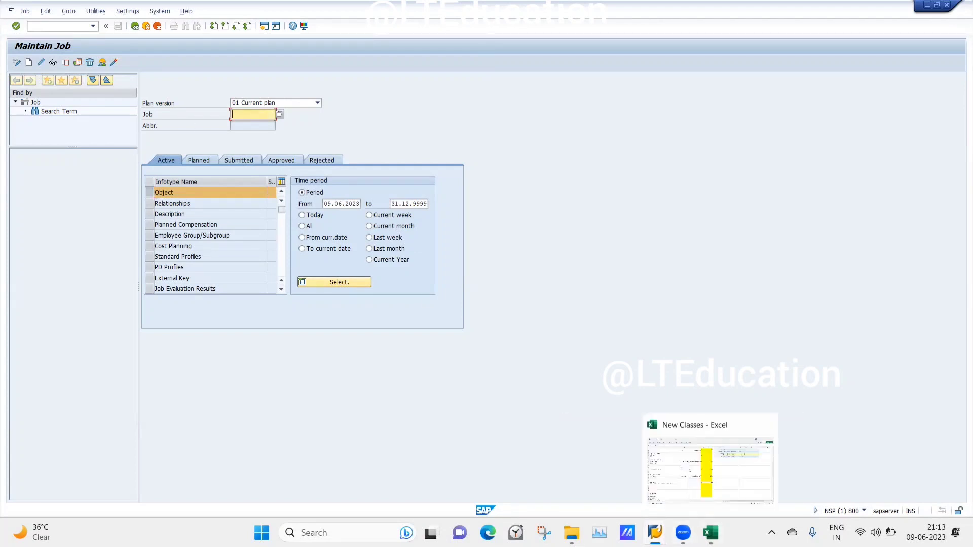
{"action": "left_click", "coordinate": [698, 459]}
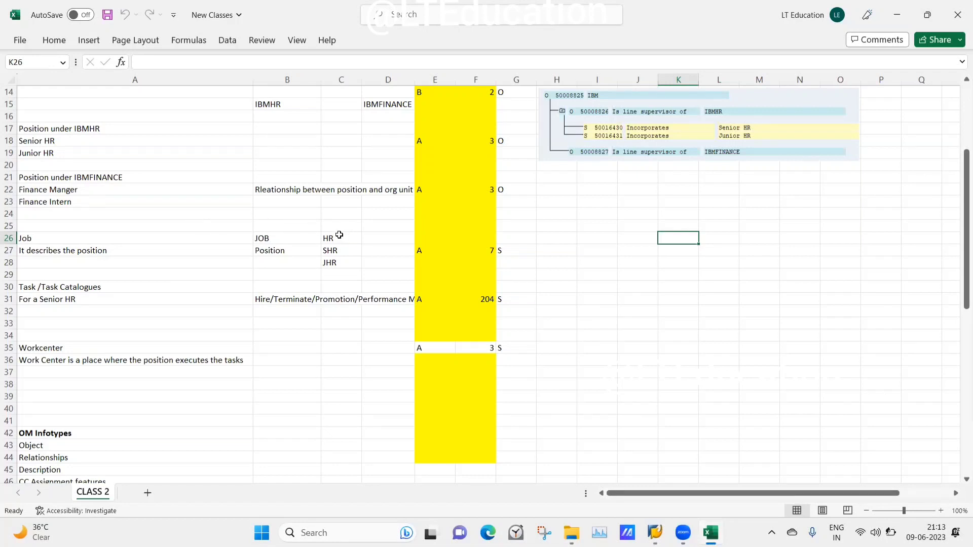
{"action": "left_click", "coordinate": [338, 235]}
{"action": "mouse_move", "coordinate": [683, 532]}
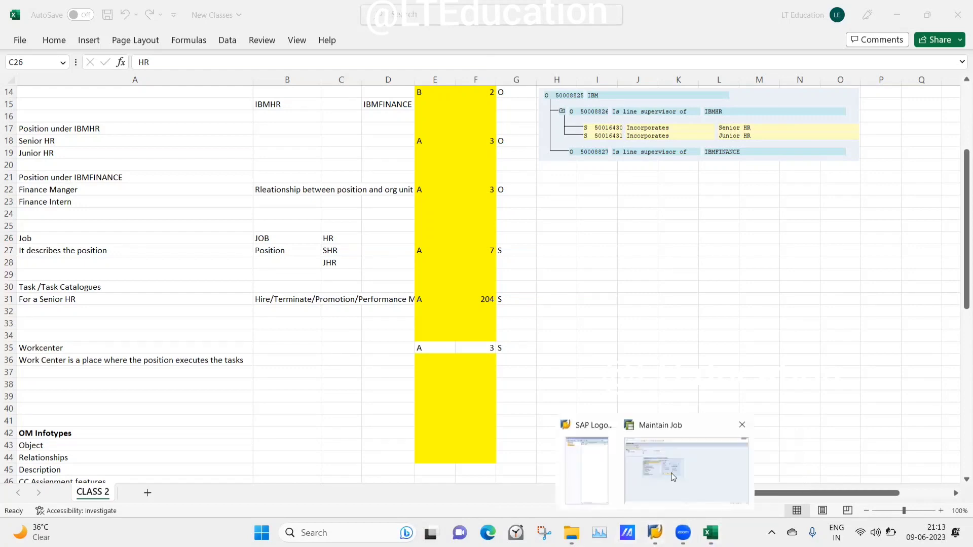
{"action": "left_click", "coordinate": [689, 466]}
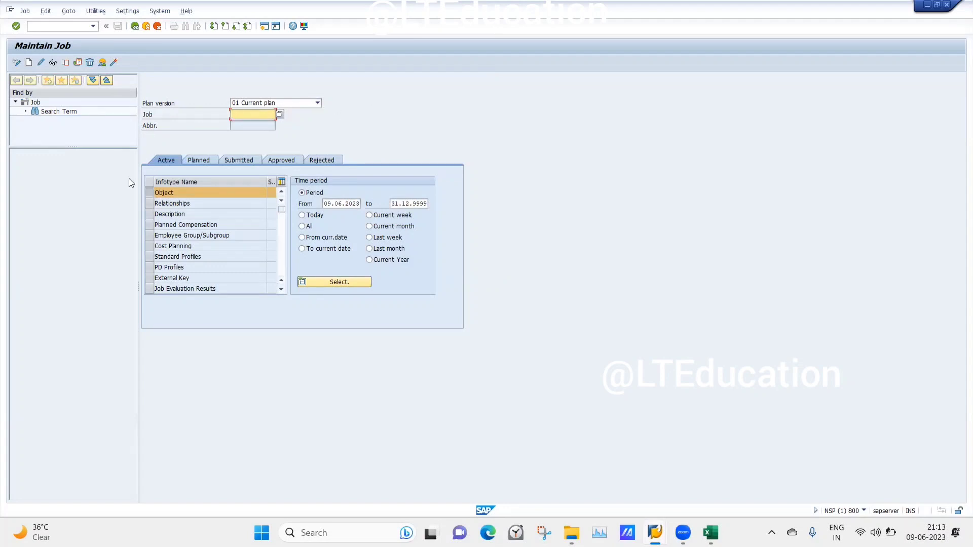
- Set the time period to All and start a new job object with the abbreviation HR
{"action": "left_click", "coordinate": [302, 224]}
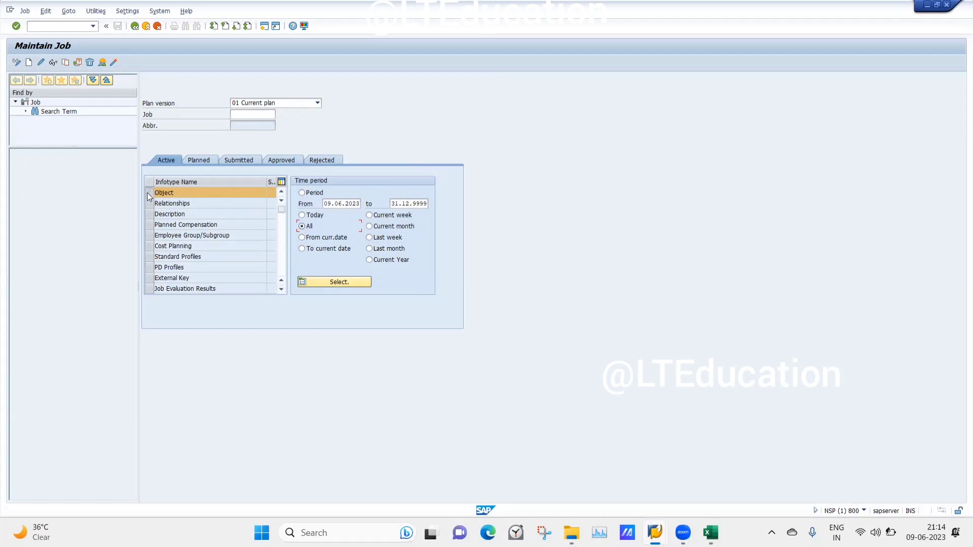
{"action": "left_click", "coordinate": [28, 61]}
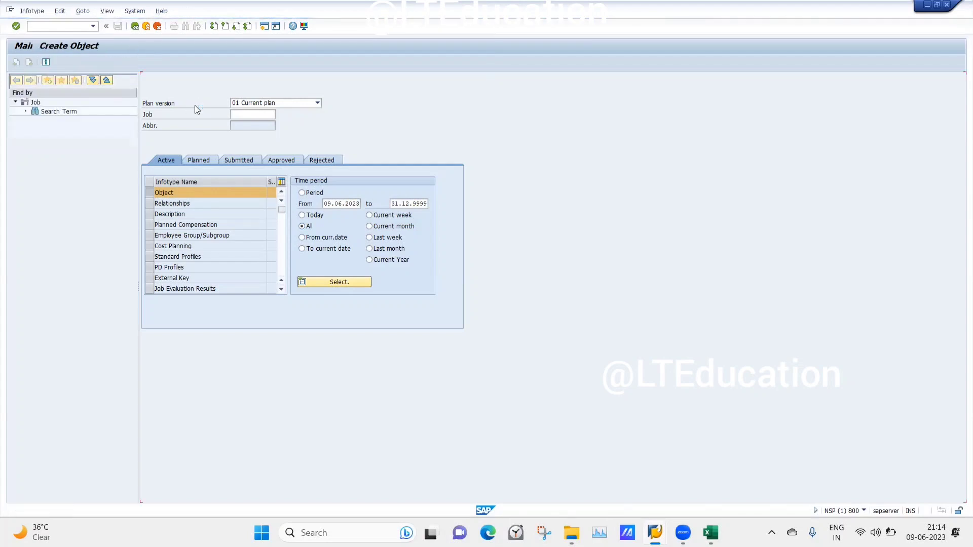
{"action": "left_click", "coordinate": [223, 147]}
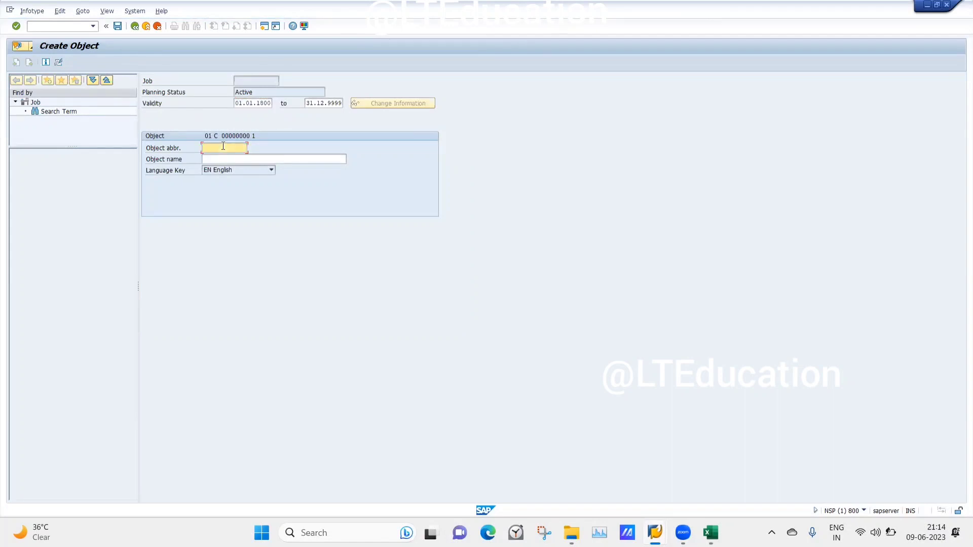
{"action": "type", "text": "HR"}
- Enter Human Resources as the object name and save the new job record
{"action": "left_click", "coordinate": [209, 158]}
{"action": "left_click", "coordinate": [217, 158]}
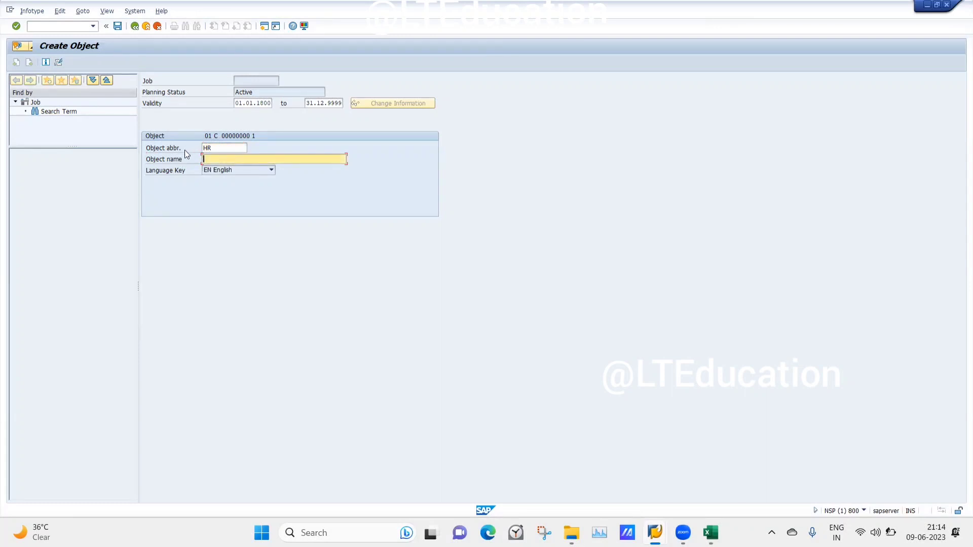
{"action": "type", "text": "HR"}
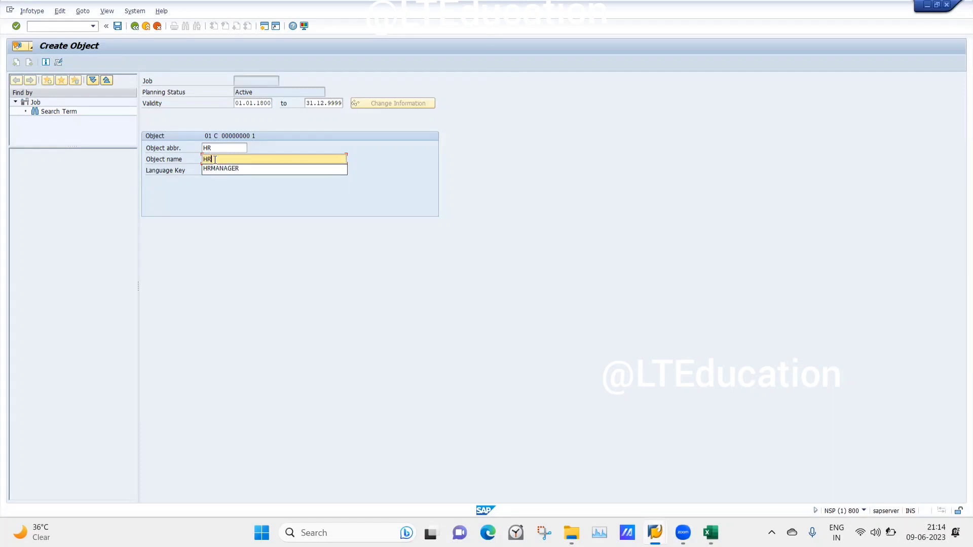
{"action": "key", "text": "Escape"}
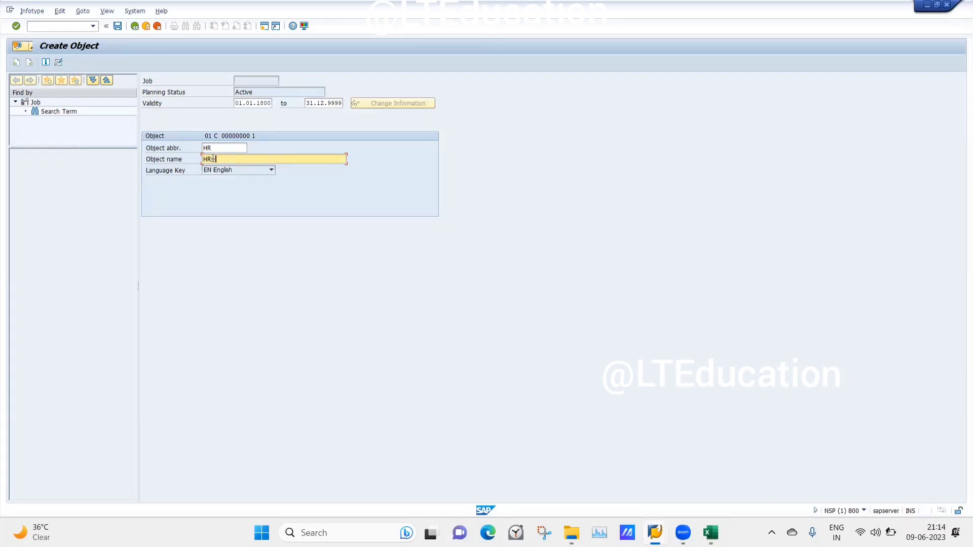
{"action": "key", "text": "BackSpace"}
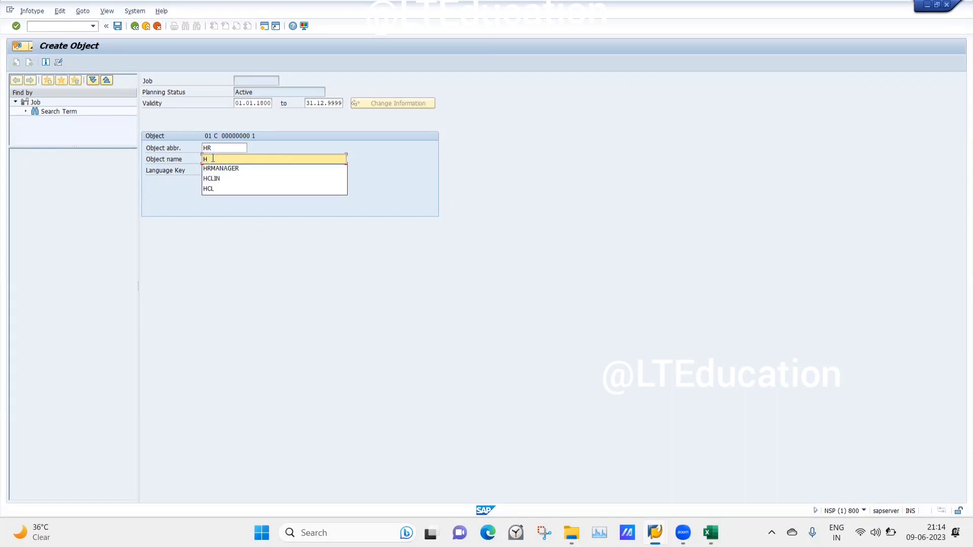
{"action": "type", "text": "uman Re"}
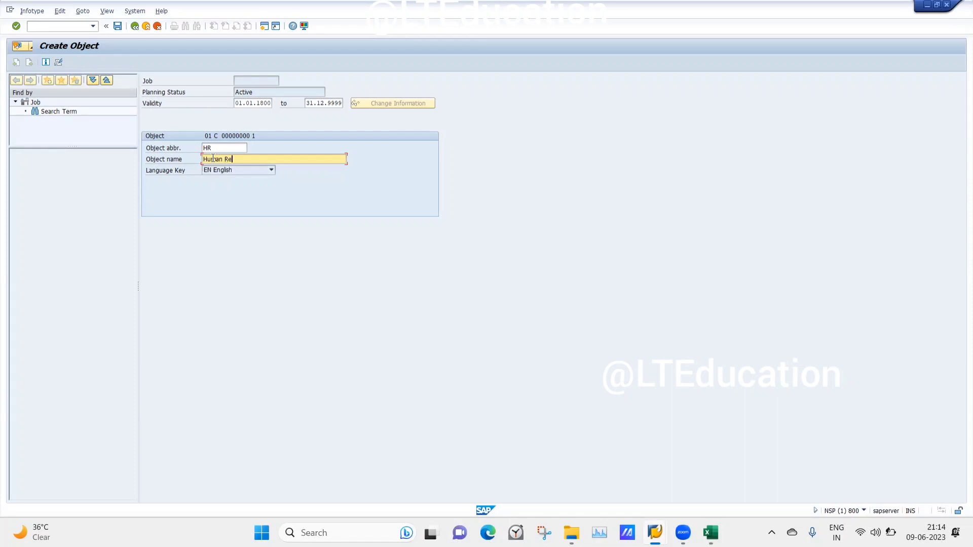
{"action": "type", "text": "sources"}
{"action": "key", "text": "Return"}
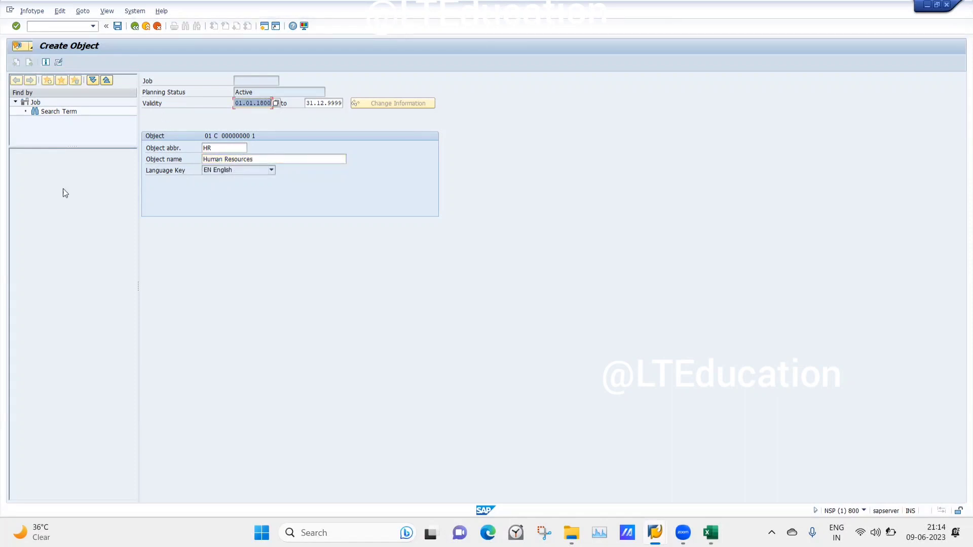
{"action": "left_click", "coordinate": [118, 26]}
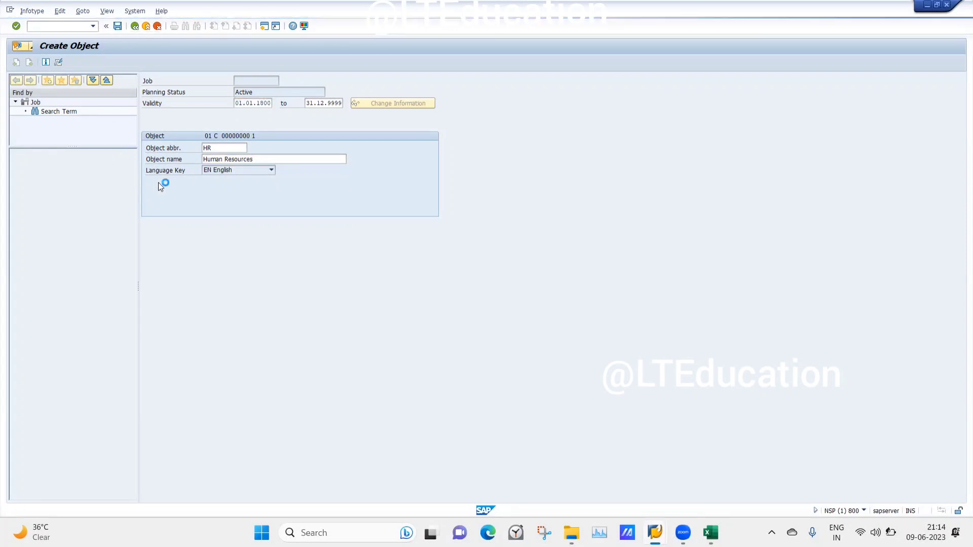
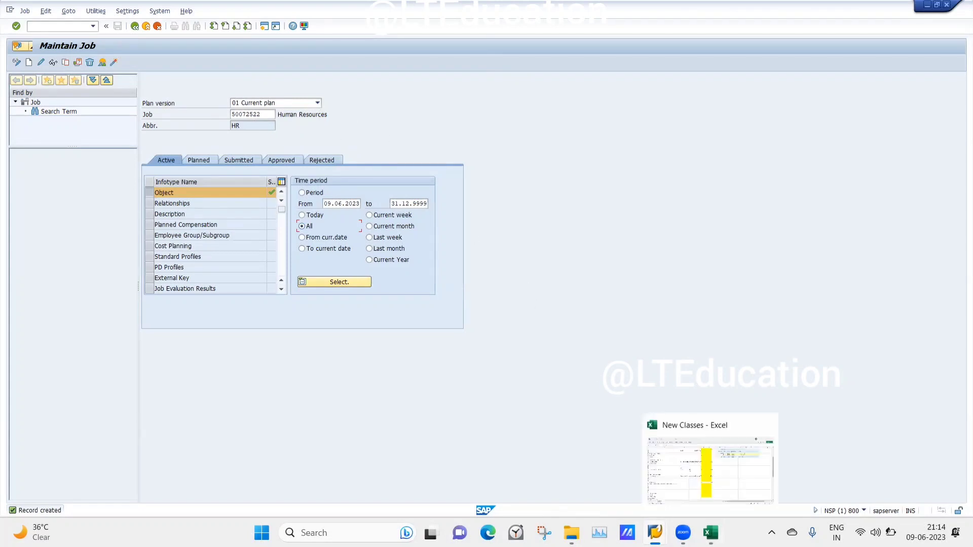
- Review the job description and position entries in the Excel notes, and return to SAP's Maintain Job screen
{"action": "left_click", "coordinate": [711, 533]}
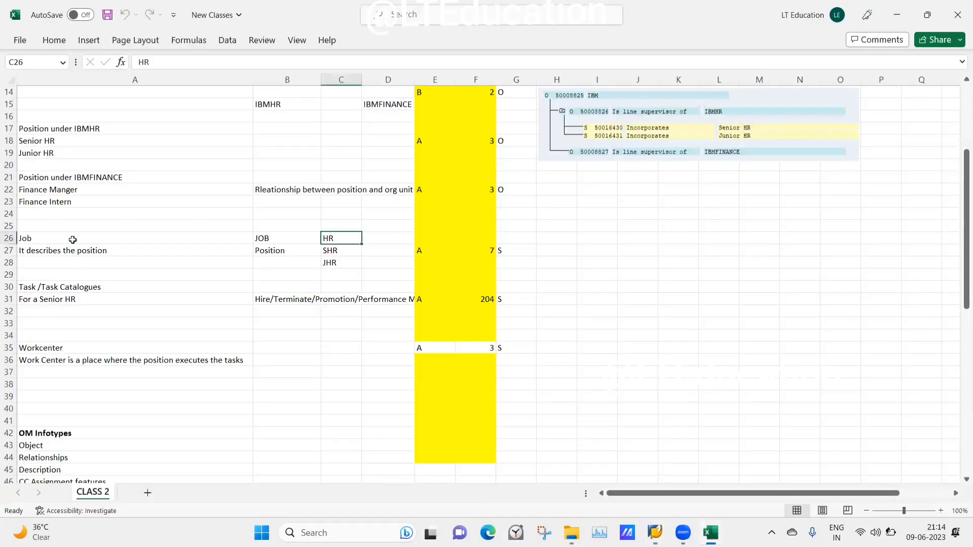
{"action": "left_click", "coordinate": [59, 247]}
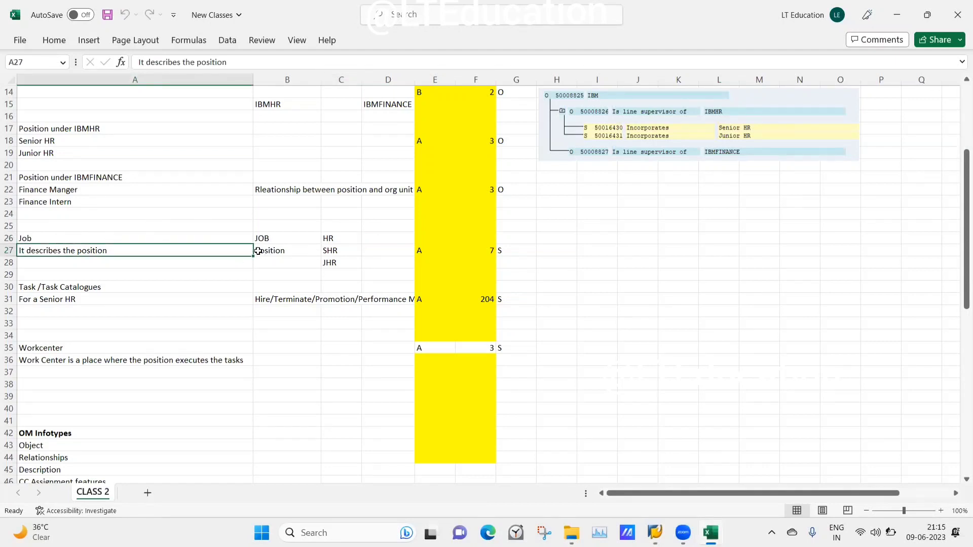
{"action": "left_click", "coordinate": [275, 250]}
{"action": "left_click", "coordinate": [608, 246]}
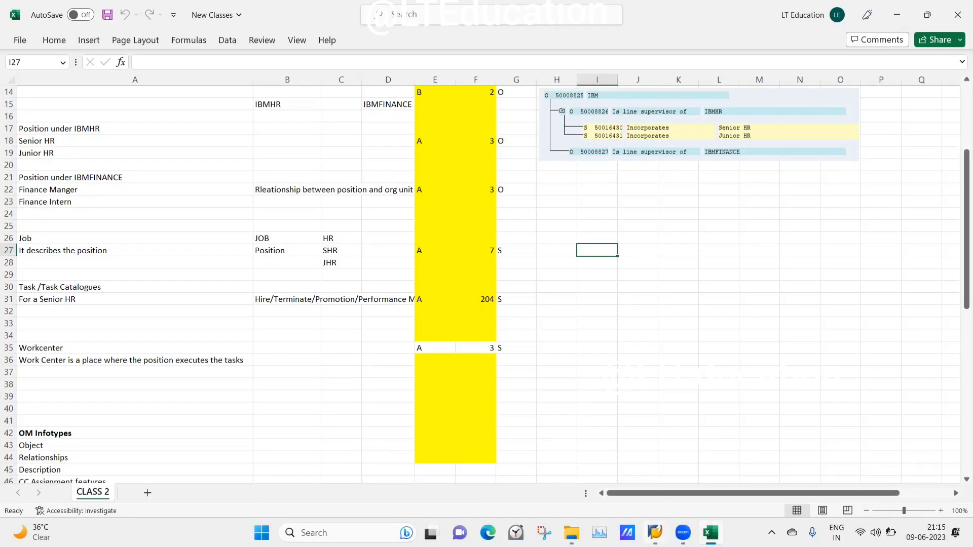
{"action": "mouse_move", "coordinate": [655, 532]}
{"action": "left_click", "coordinate": [693, 483]}
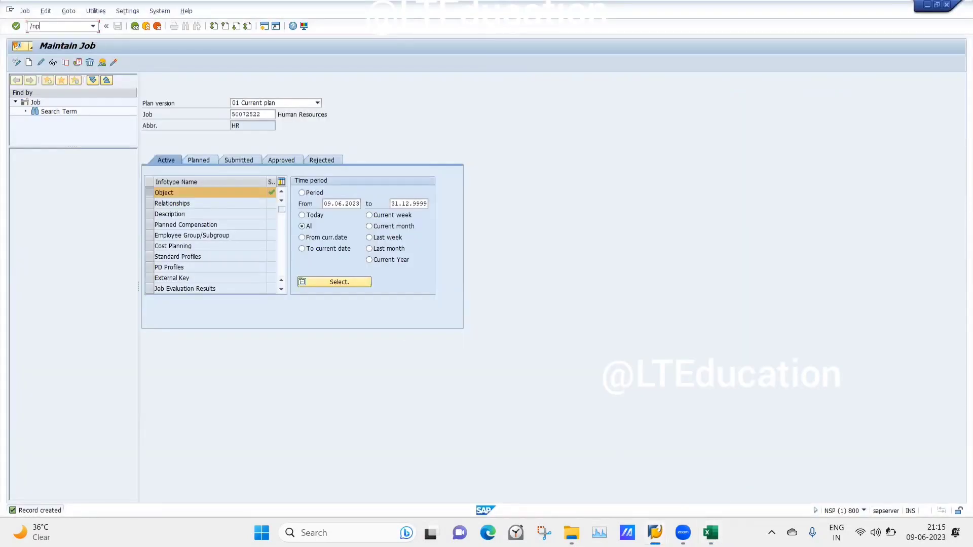
- Open the Maintain Position transaction PO13 and load Senior HR position 50016430, checking its ID in the Excel notes
{"action": "type", "text": "/npo13"}
{"action": "key", "text": "Return"}
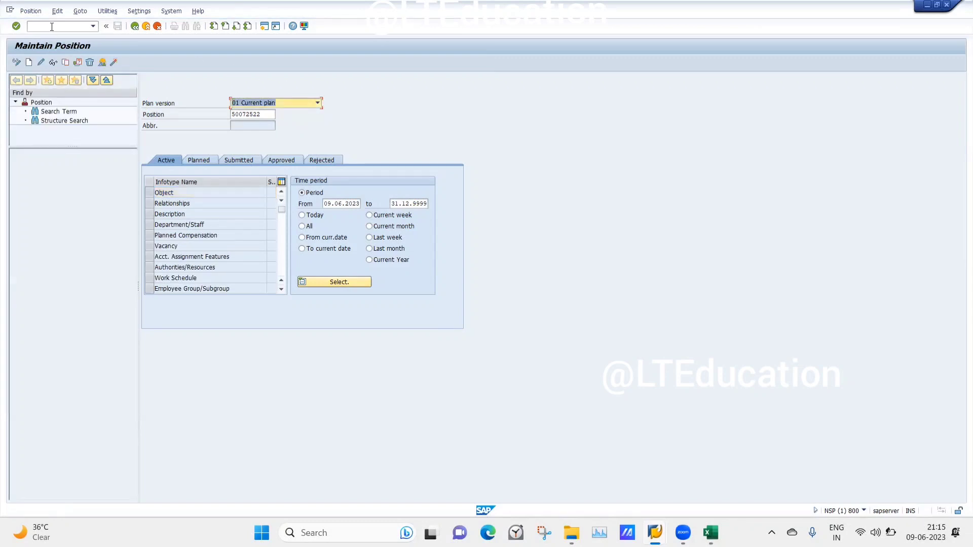
{"action": "double_click", "coordinate": [269, 116]}
{"action": "key", "text": "BackSpace"}
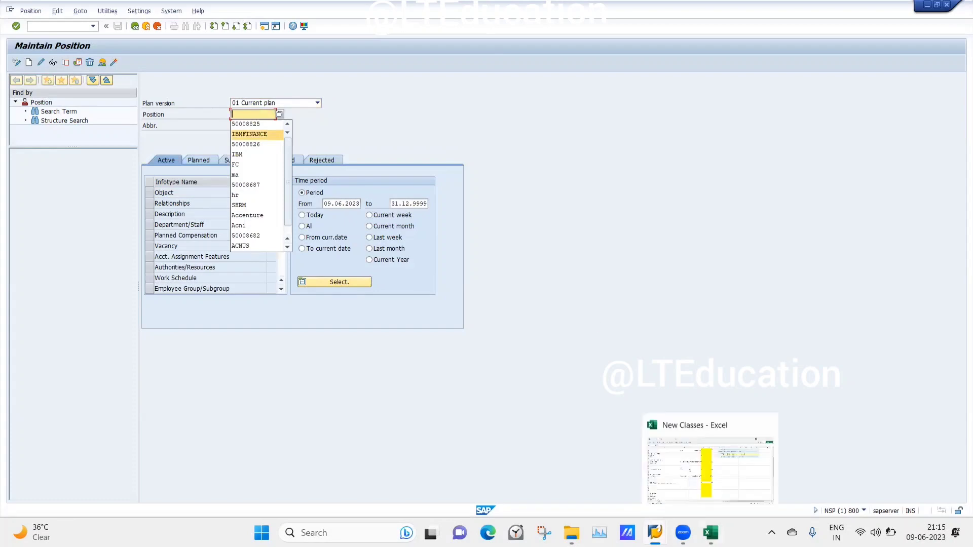
{"action": "left_click", "coordinate": [711, 532]}
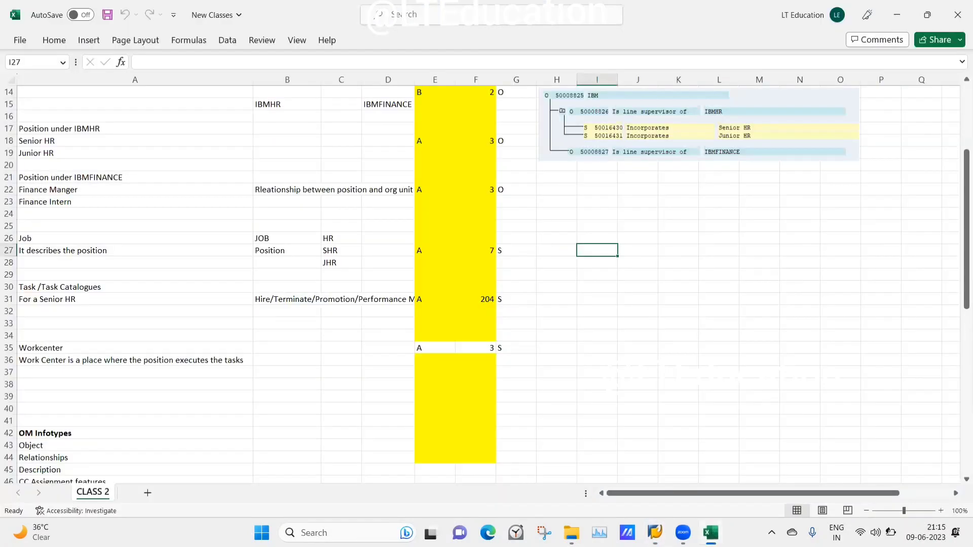
{"action": "key", "text": "alt+Tab"}
{"action": "type", "text": "5001"}
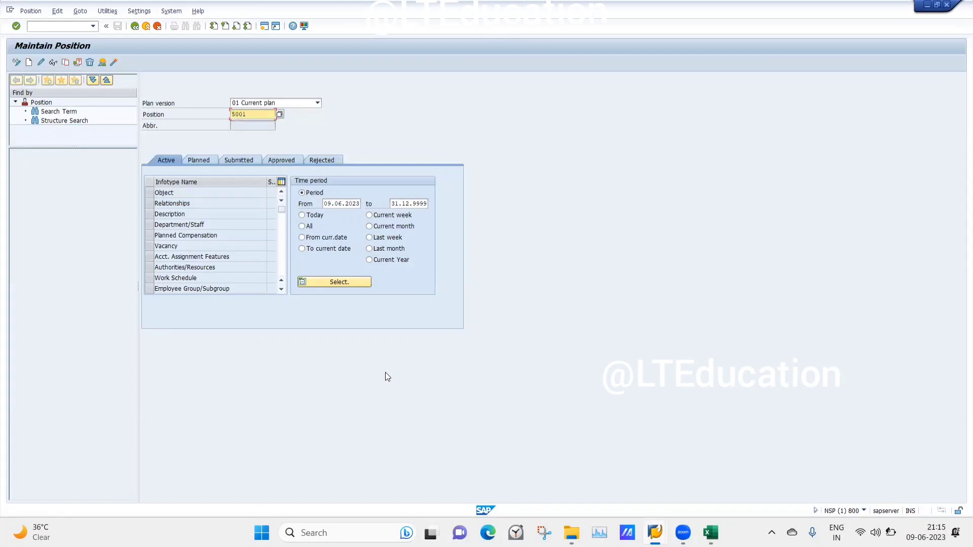
{"action": "key", "text": "Return"}
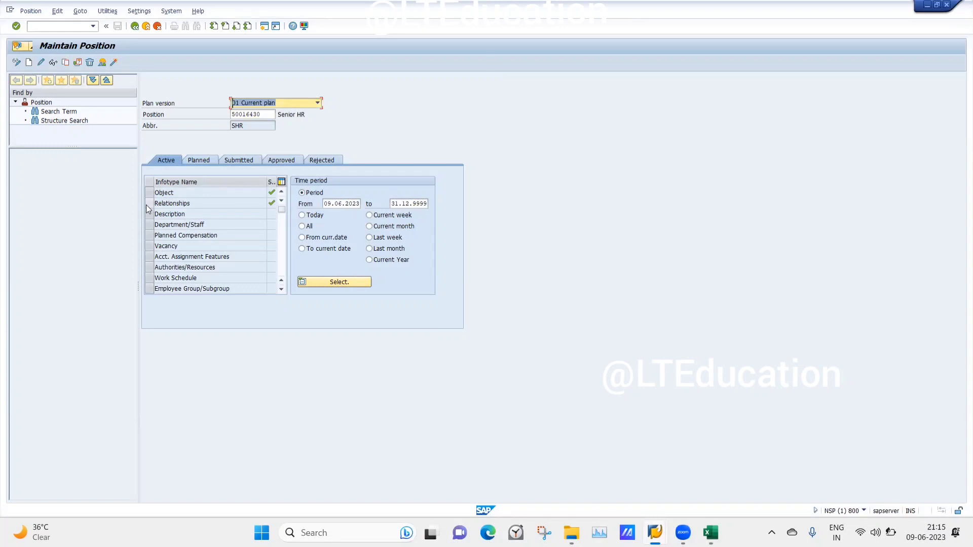
- Set the time period to All and start a new Relationships record for the Senior HR position
{"action": "left_click", "coordinate": [302, 227]}
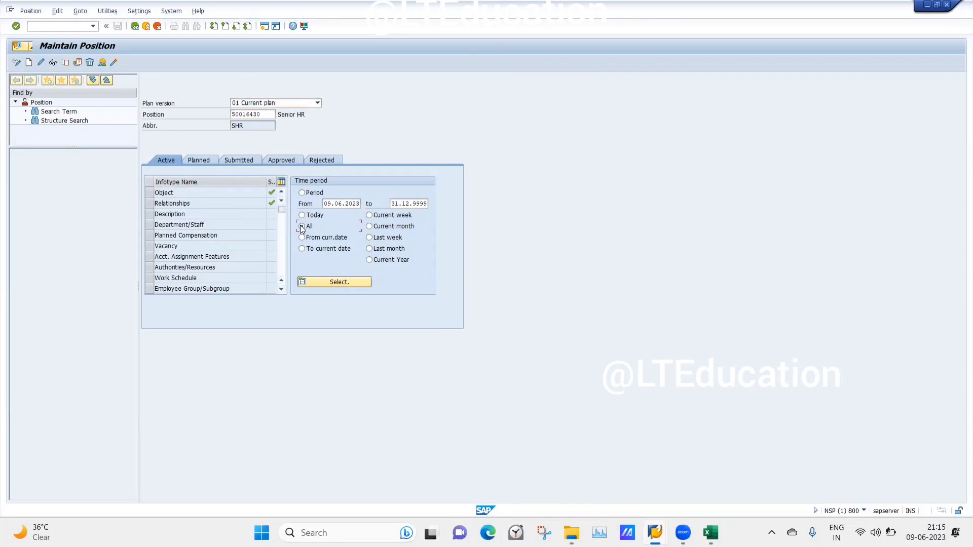
{"action": "left_click", "coordinate": [151, 205]}
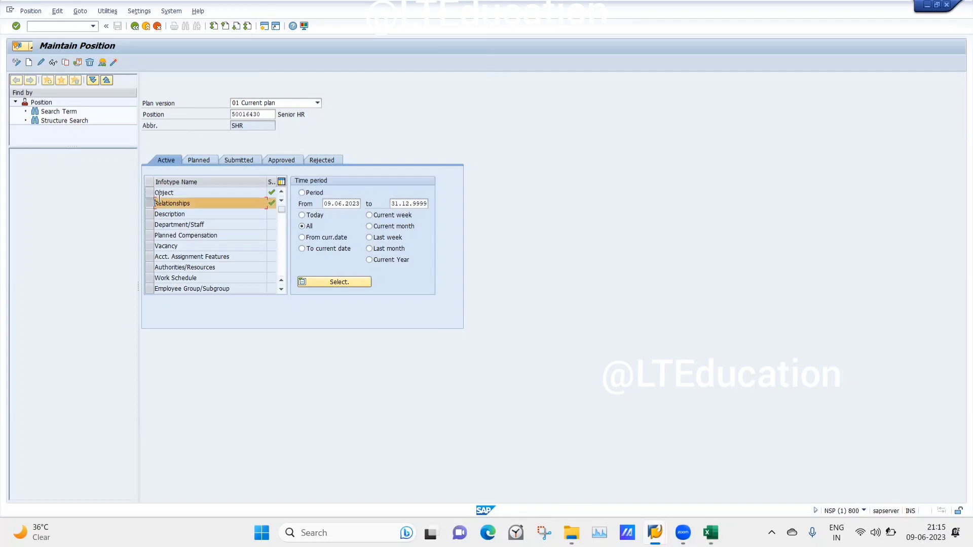
{"action": "left_click", "coordinate": [28, 62]}
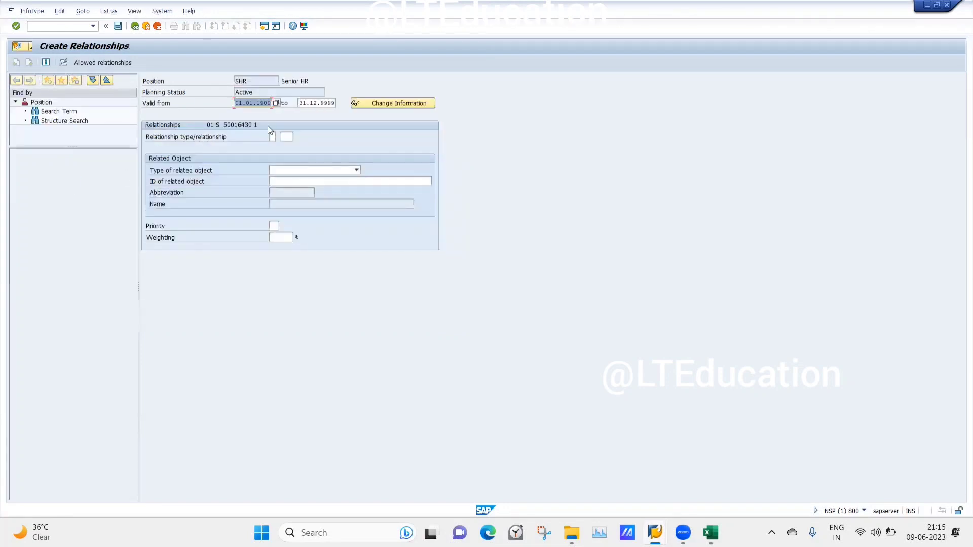
{"action": "left_click", "coordinate": [355, 170]}
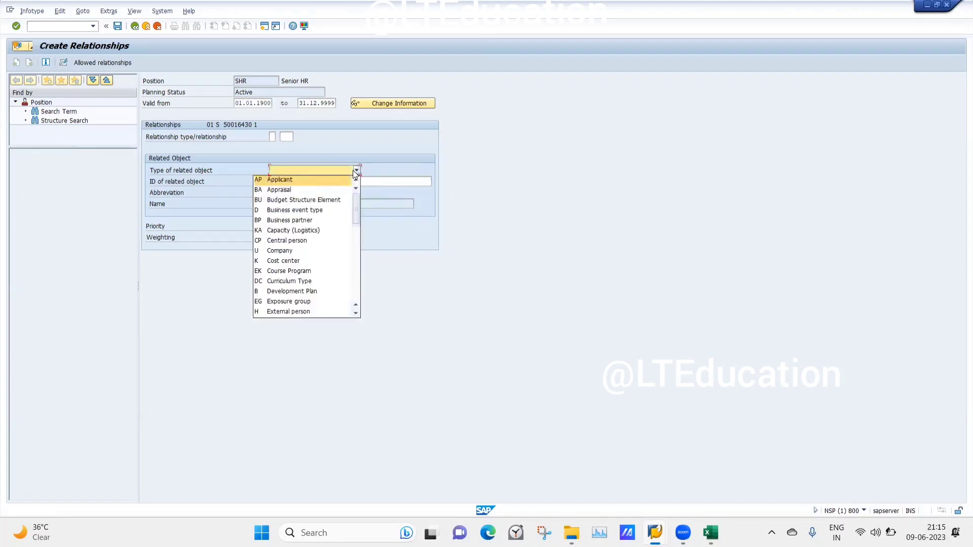
{"action": "key", "text": "c"}
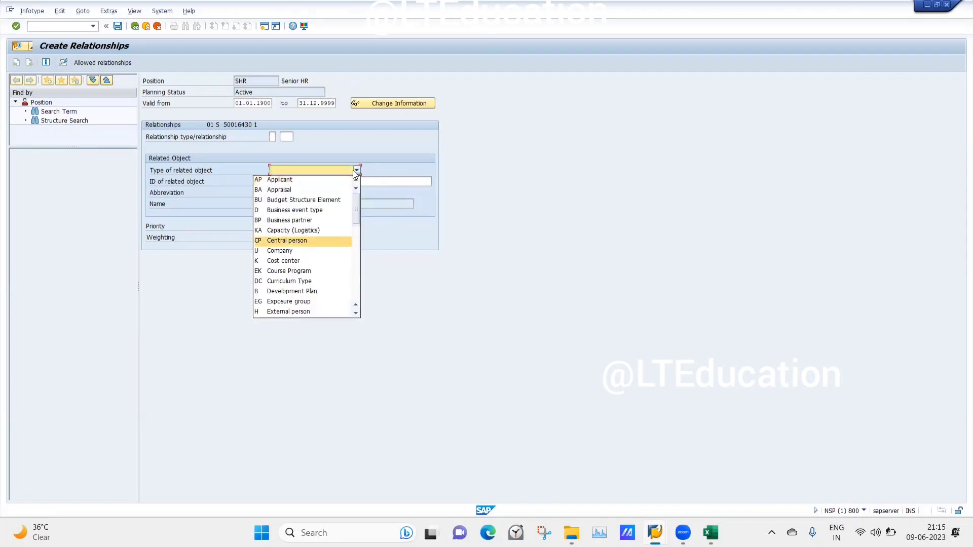
{"action": "key", "text": "Return"}
- Set the type of related object to C Job for the new relationship
{"action": "left_click", "coordinate": [355, 171]}
{"action": "left_click_drag", "start_coordinate": [355, 220], "coordinate": [358, 205]}
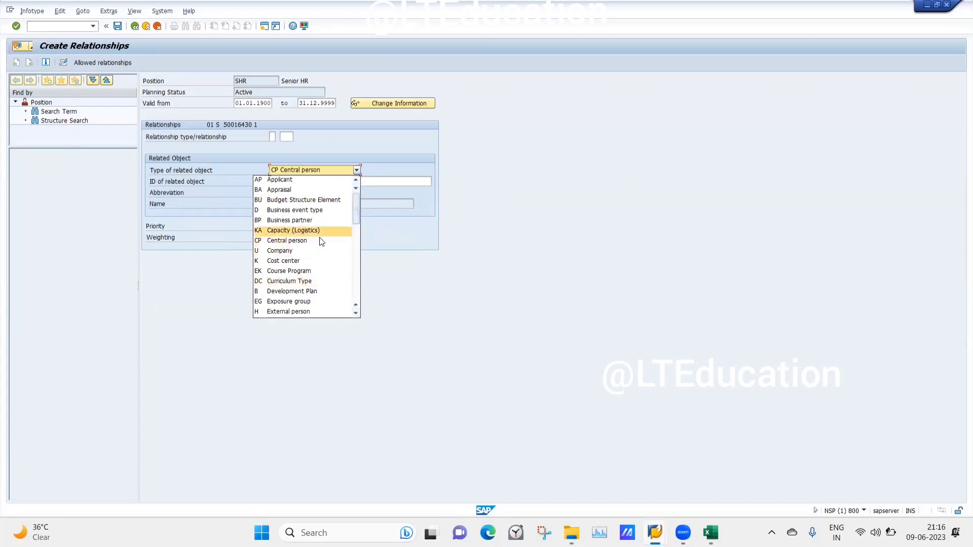
{"action": "left_click", "coordinate": [355, 313]}
{"action": "left_click", "coordinate": [356, 313]}
{"action": "left_click", "coordinate": [356, 314]}
{"action": "left_click", "coordinate": [356, 313]}
{"action": "left_click", "coordinate": [356, 313]}
{"action": "left_click", "coordinate": [356, 314]}
{"action": "left_click", "coordinate": [269, 284]}
{"action": "key", "text": "Return"}
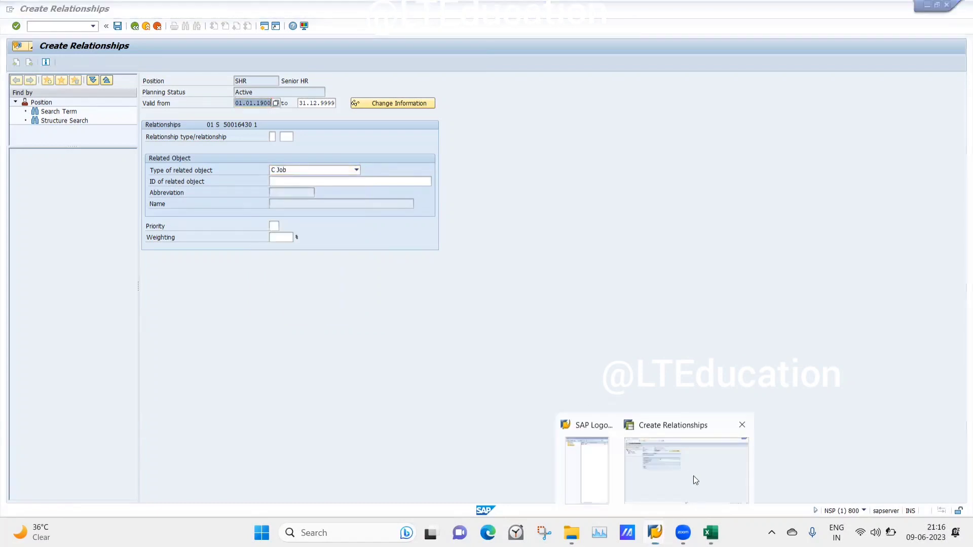
{"action": "left_click", "coordinate": [292, 183]}
{"action": "type", "text": "HR"}
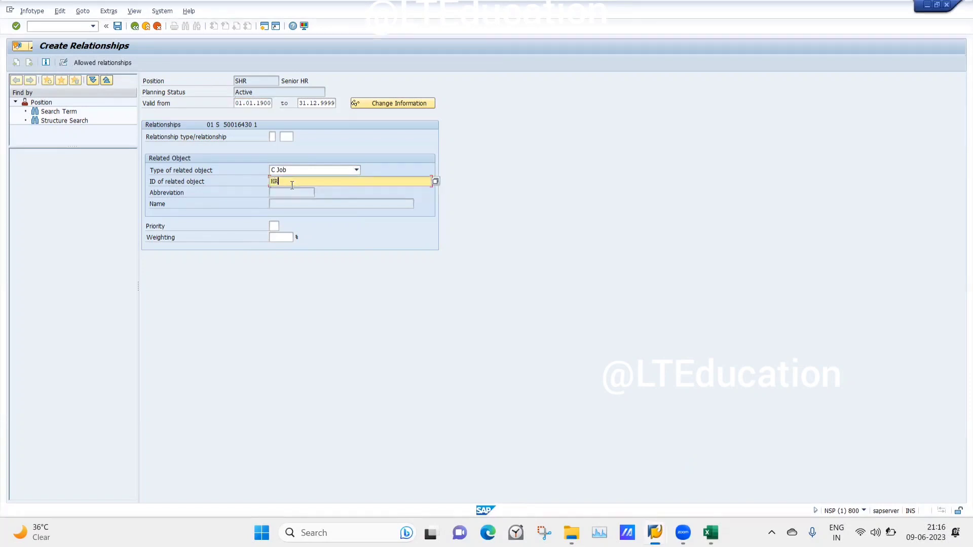
{"action": "key", "text": "Return"}
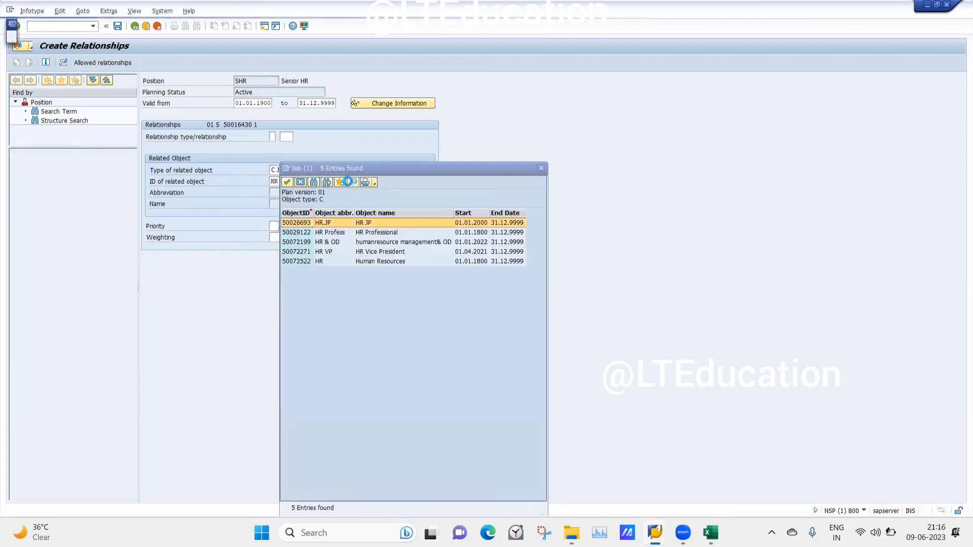
{"action": "left_click_drag", "start_coordinate": [419, 169], "coordinate": [617, 131]}
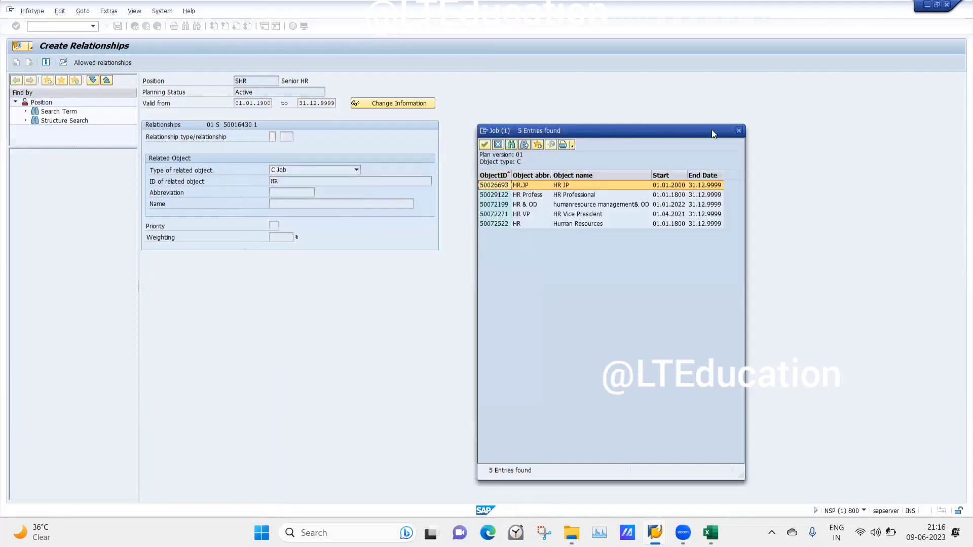
{"action": "left_click", "coordinate": [738, 132]}
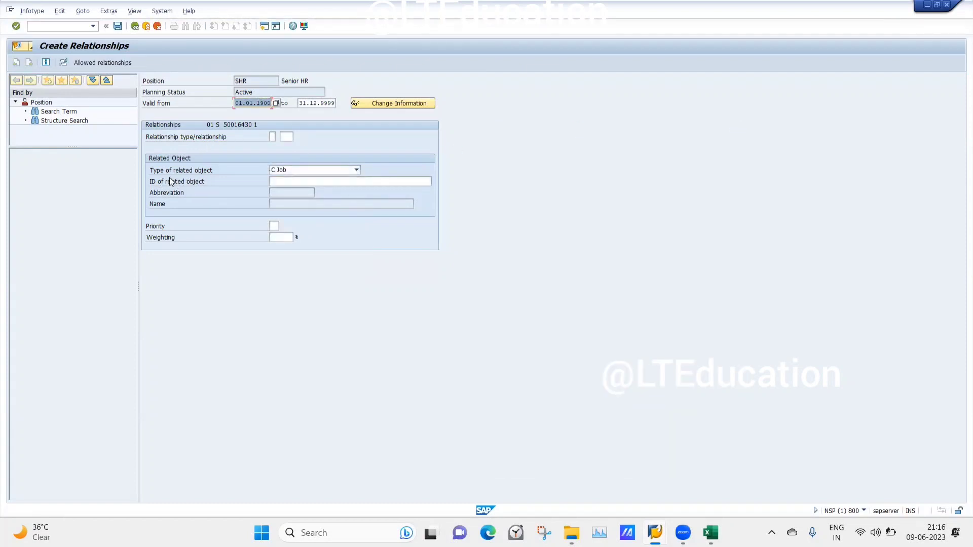
- Search the related object ID for HR and pick the Human Resources job, 50072522
{"action": "left_click", "coordinate": [292, 182]}
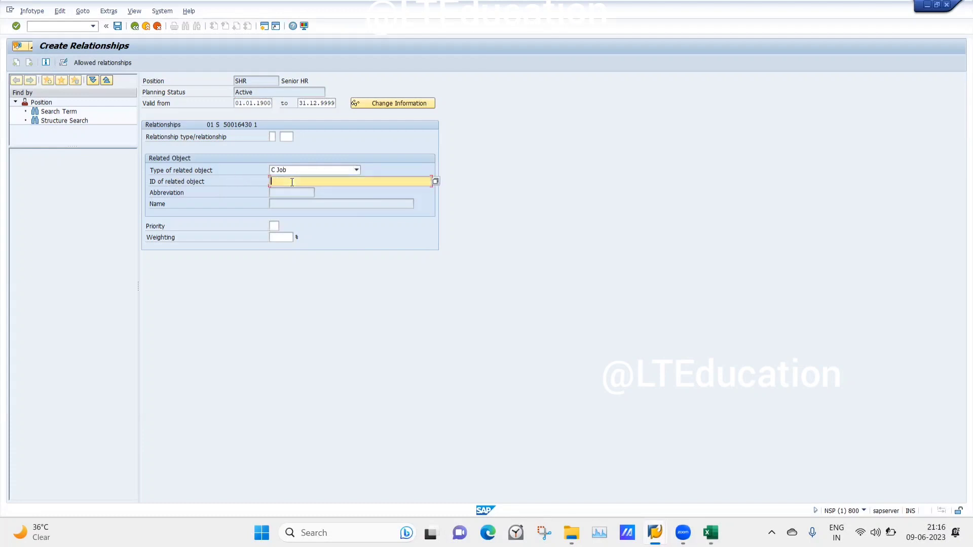
{"action": "type", "text": "HR"}
{"action": "left_click", "coordinate": [435, 181]}
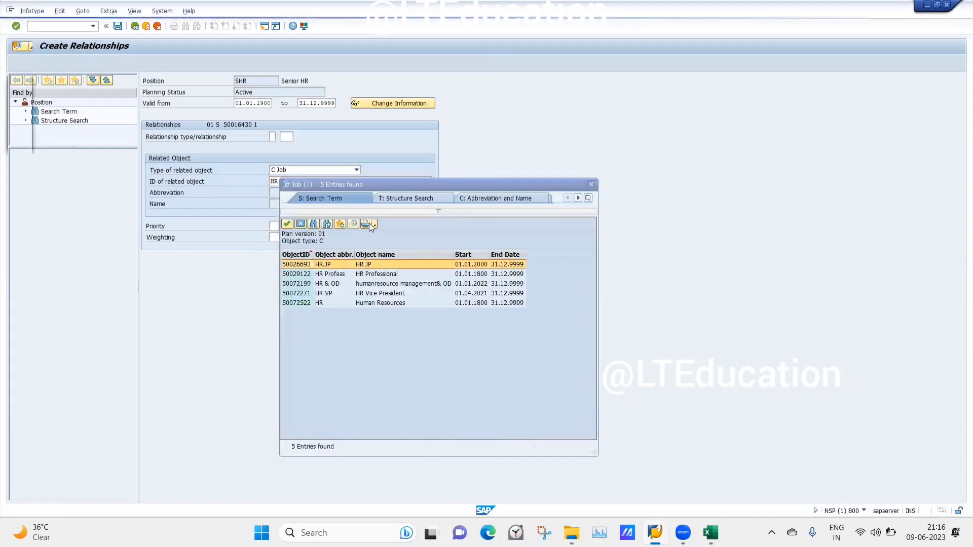
{"action": "left_click_drag", "start_coordinate": [440, 185], "coordinate": [637, 104]}
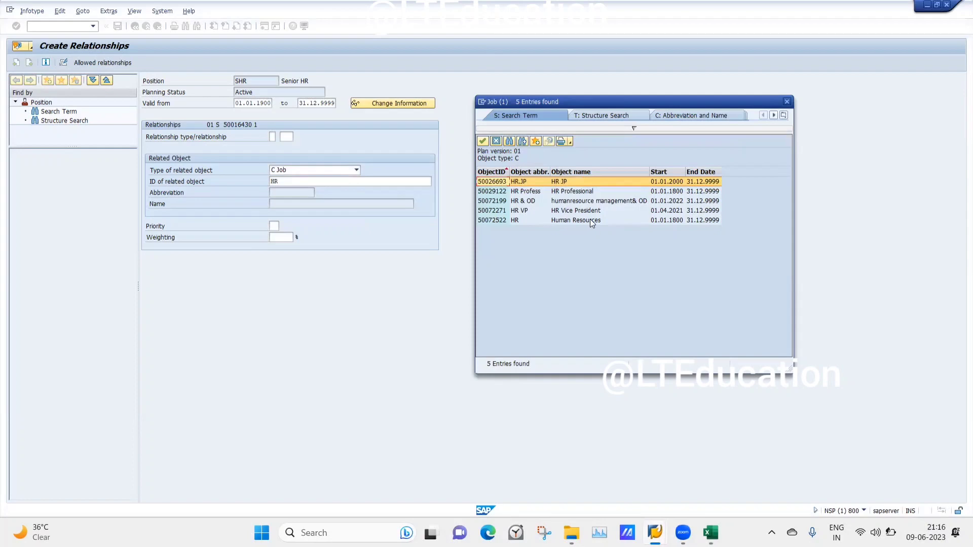
{"action": "double_click", "coordinate": [493, 222]}
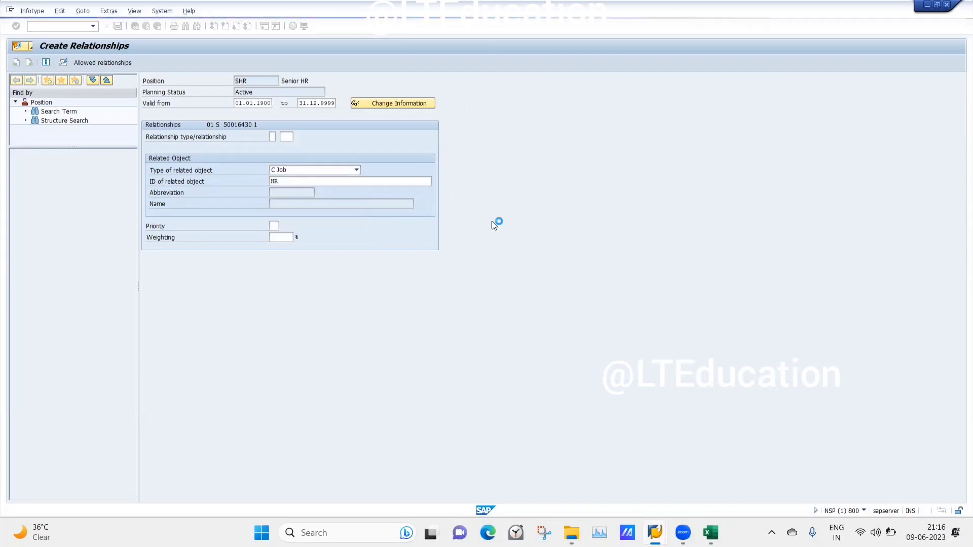
- Check the relationship code between job and position in the Excel notes and return to SAP's Create Relationships screen
{"action": "left_click", "coordinate": [273, 136]}
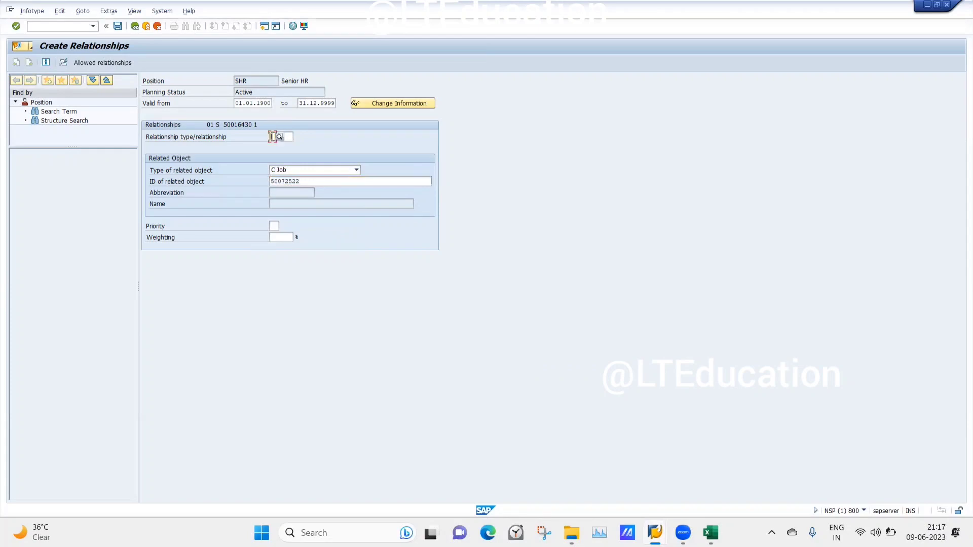
{"action": "left_click", "coordinate": [707, 530]}
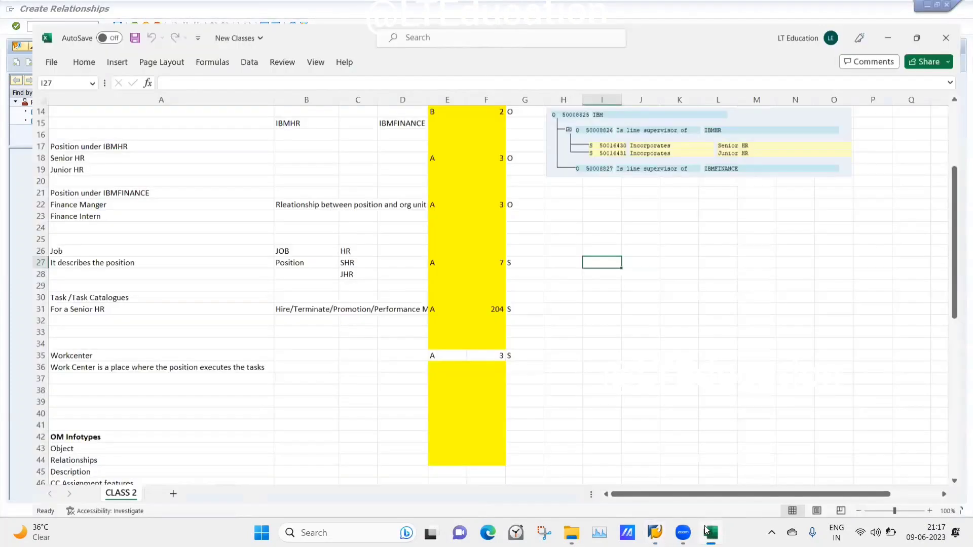
{"action": "left_click", "coordinate": [479, 323]}
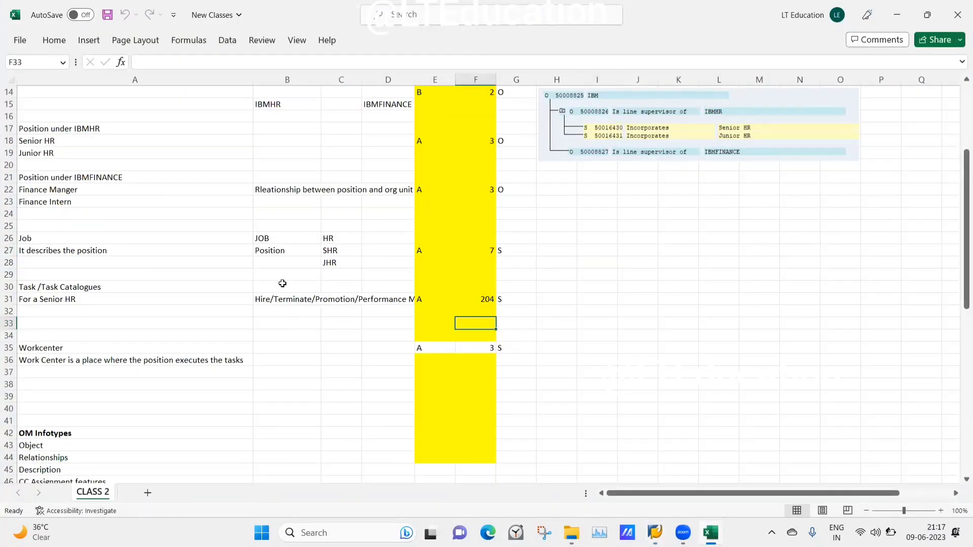
{"action": "left_click", "coordinate": [373, 244]}
{"action": "left_click", "coordinate": [576, 245]}
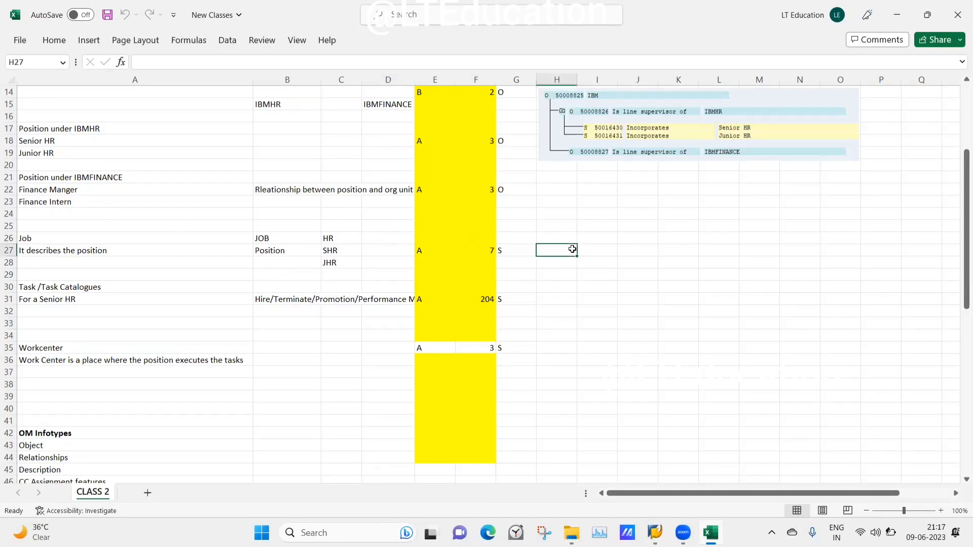
{"action": "mouse_move", "coordinate": [654, 532]}
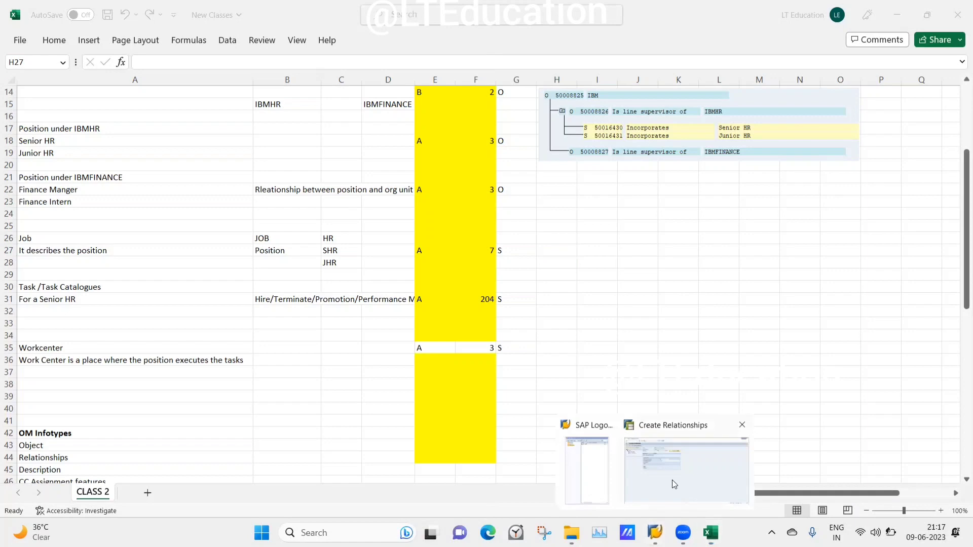
{"action": "left_click", "coordinate": [674, 484]}
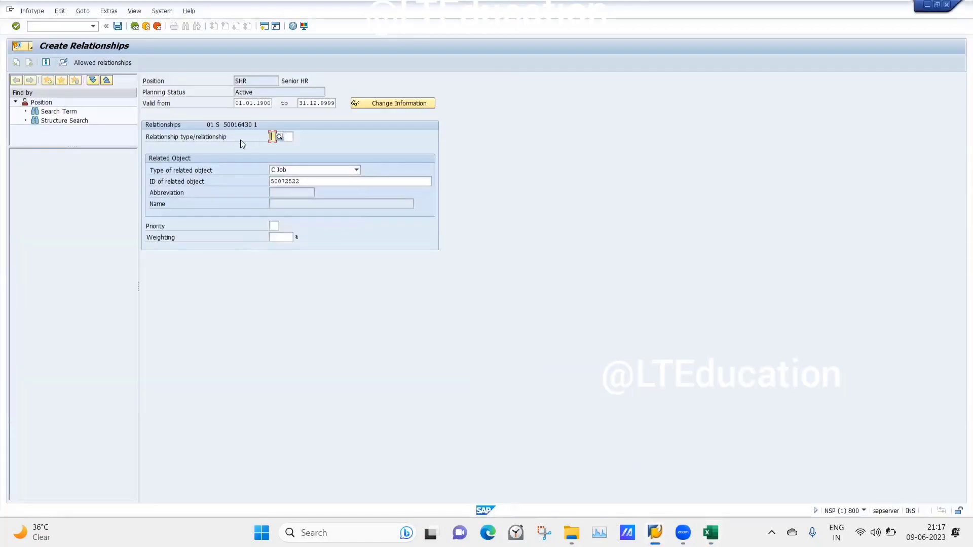
- Set the relationship type to B and the relationship to 007, and save the new record
{"action": "type", "text": "B"}
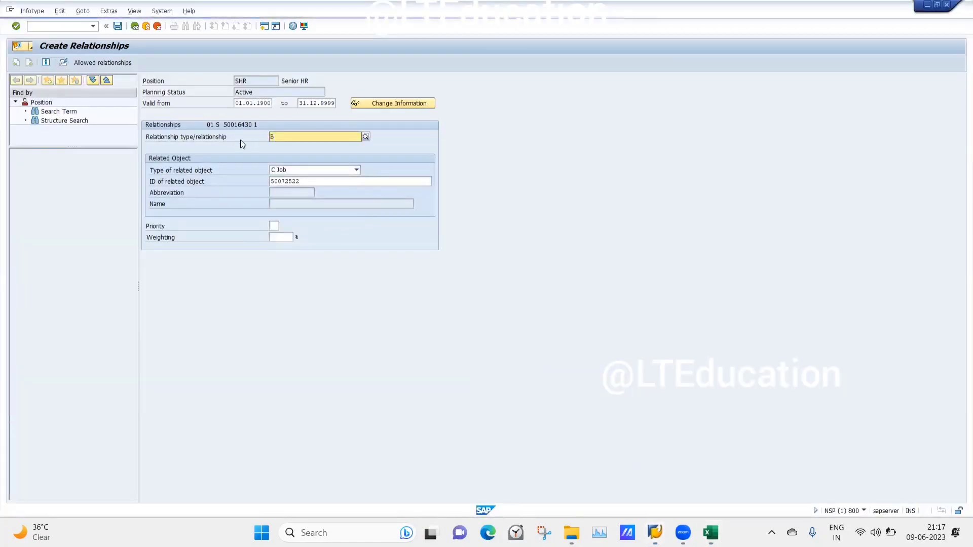
{"action": "key", "text": "Return"}
{"action": "key", "text": "Return"}
{"action": "type", "text": "00"}
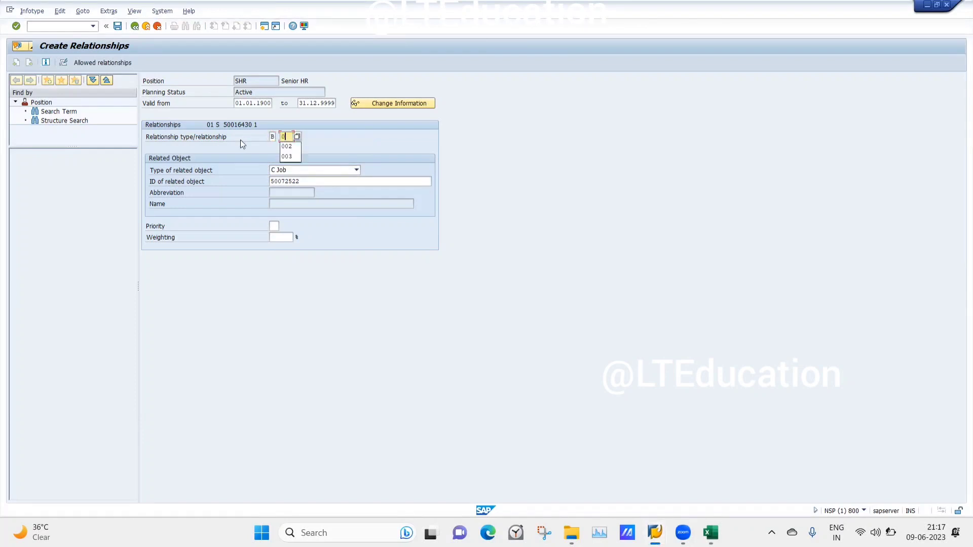
{"action": "type", "text": "7"}
{"action": "key", "text": "Return"}
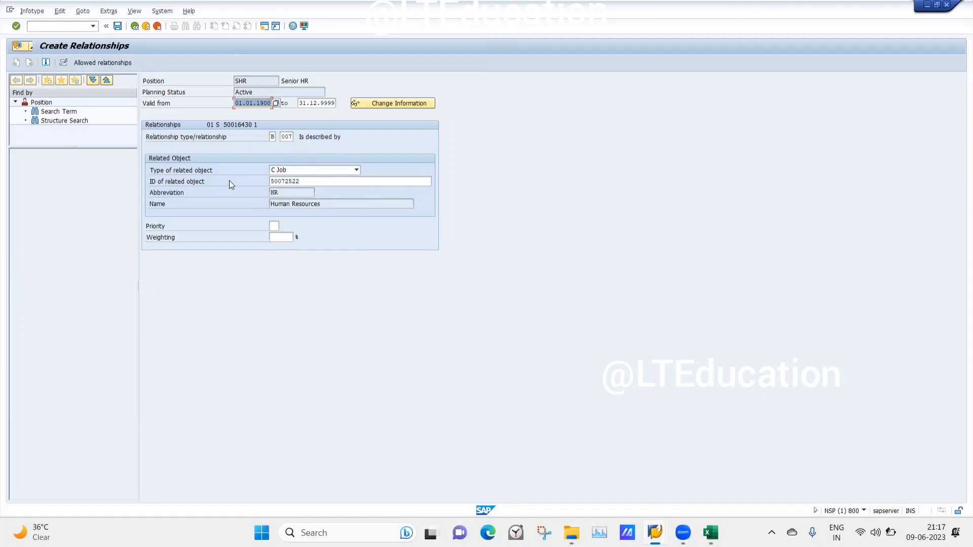
{"action": "left_click", "coordinate": [306, 180]}
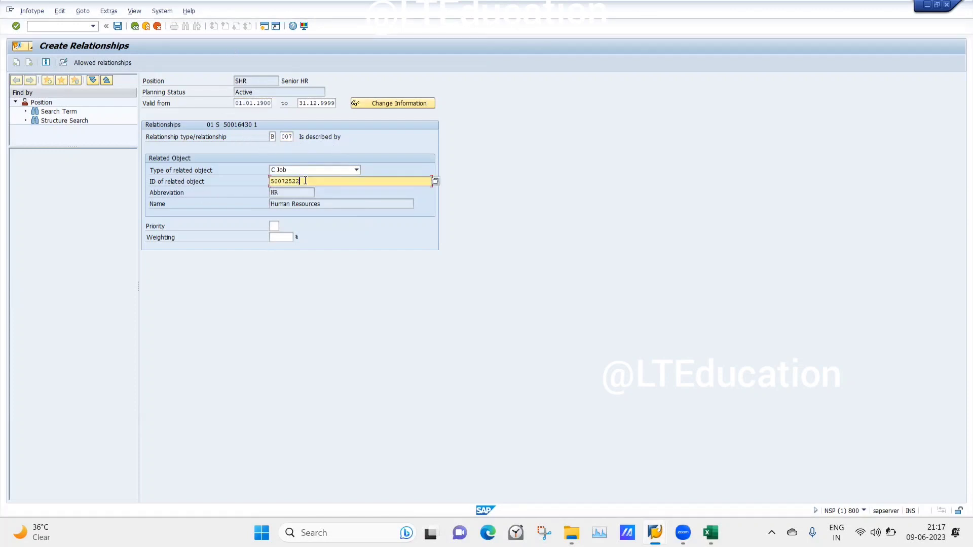
{"action": "left_click", "coordinate": [117, 26]}
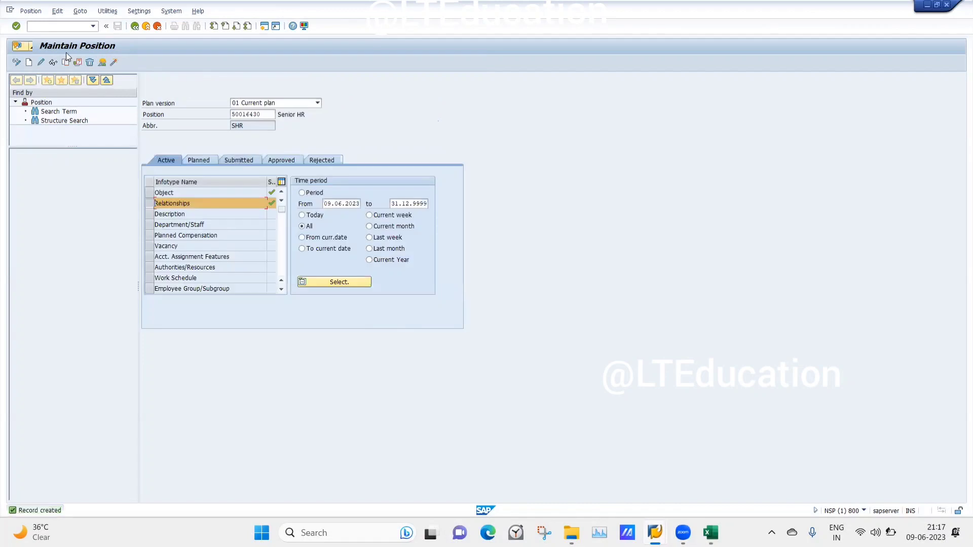
- Display the overview of the Senior HR position's relationships and return to the Maintain Position screen
{"action": "left_click", "coordinate": [102, 63]}
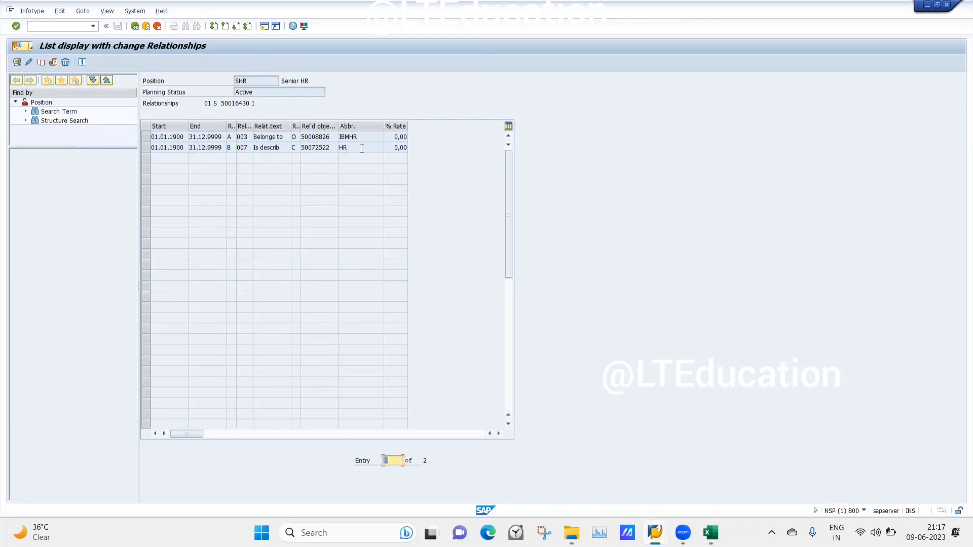
{"action": "left_click", "coordinate": [133, 26]}
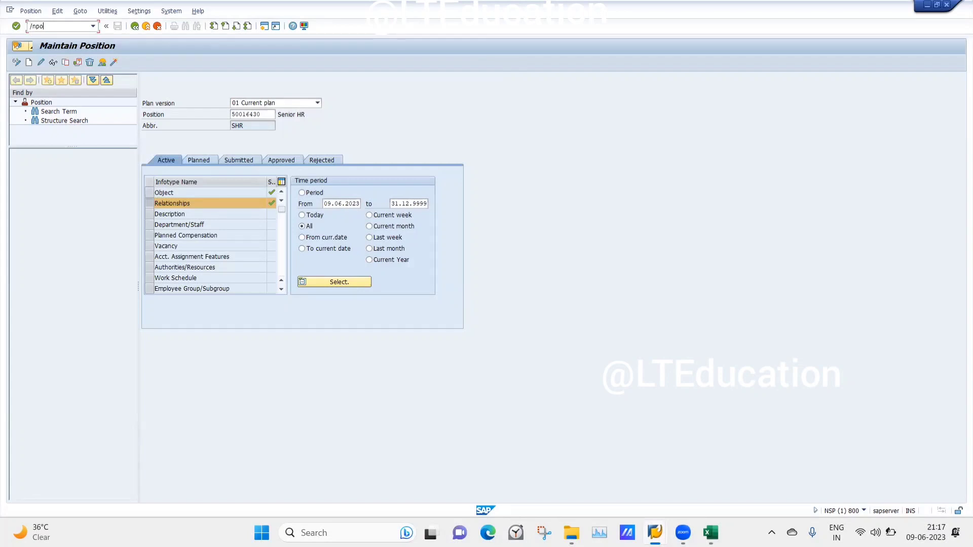
- Open the Maintain Job transaction PO03, search for HR and pick the Human Resources job, 50072522
{"action": "type", "text": "3"}
{"action": "key", "text": "Return"}
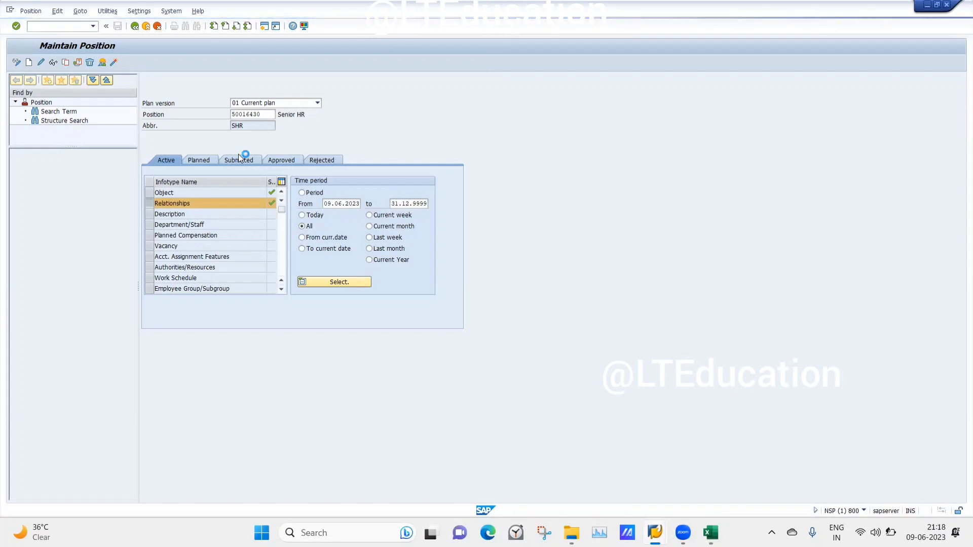
{"action": "key", "text": "Tab"}
{"action": "type", "text": "HR"}
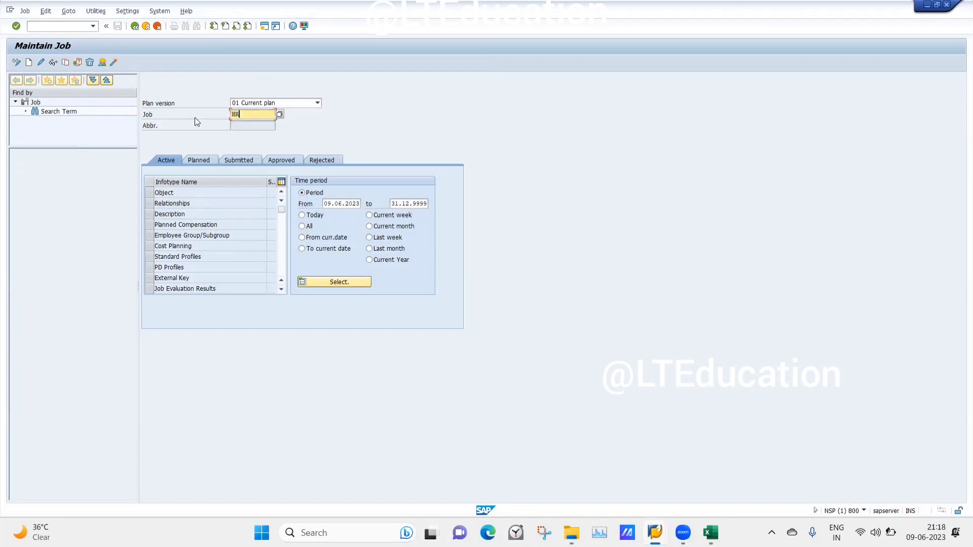
{"action": "key", "text": "Return"}
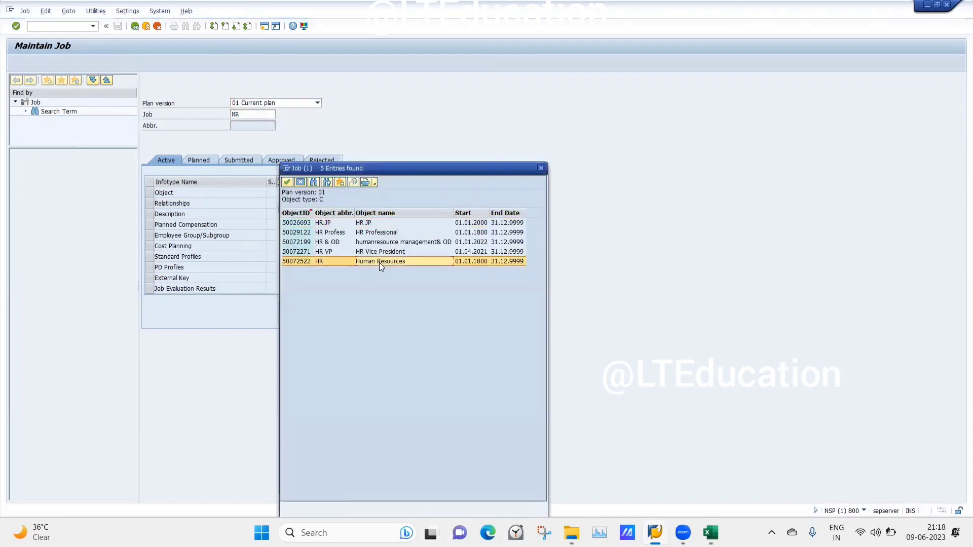
{"action": "double_click", "coordinate": [379, 261]}
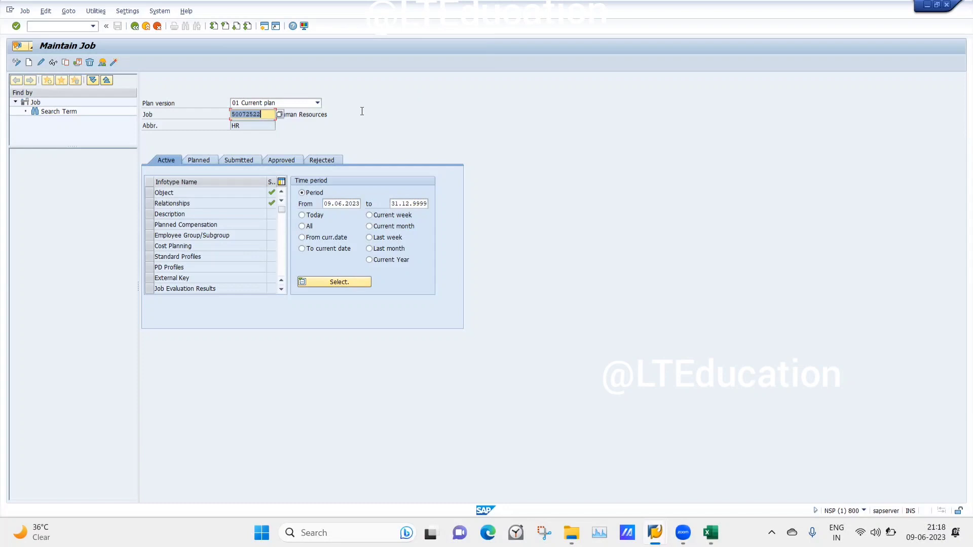
- Display the Human Resources job's relationships overview, open its Senior HR position record in change mode, and return to the list
{"action": "left_click", "coordinate": [159, 113]}
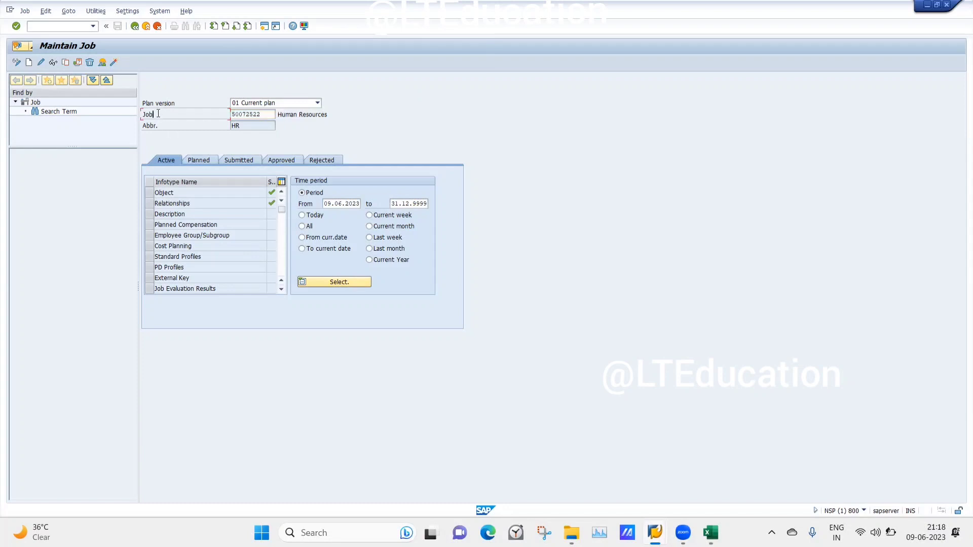
{"action": "left_click", "coordinate": [150, 204]}
{"action": "left_click", "coordinate": [102, 63]}
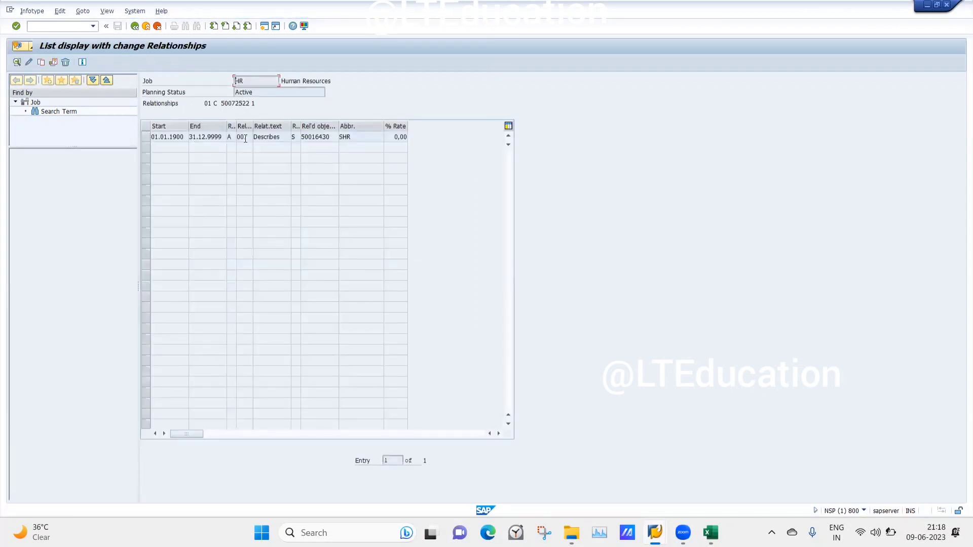
{"action": "left_click", "coordinate": [147, 137]}
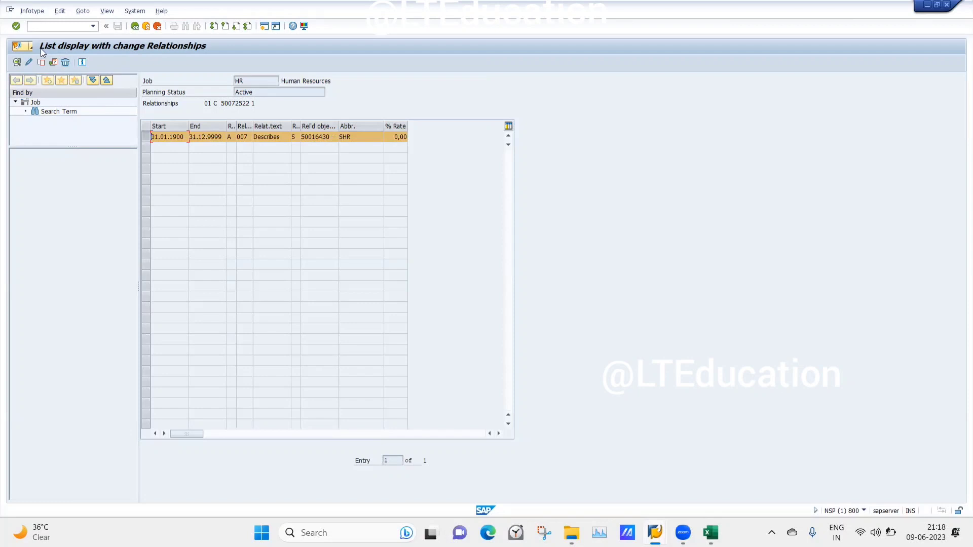
{"action": "left_click", "coordinate": [29, 61]}
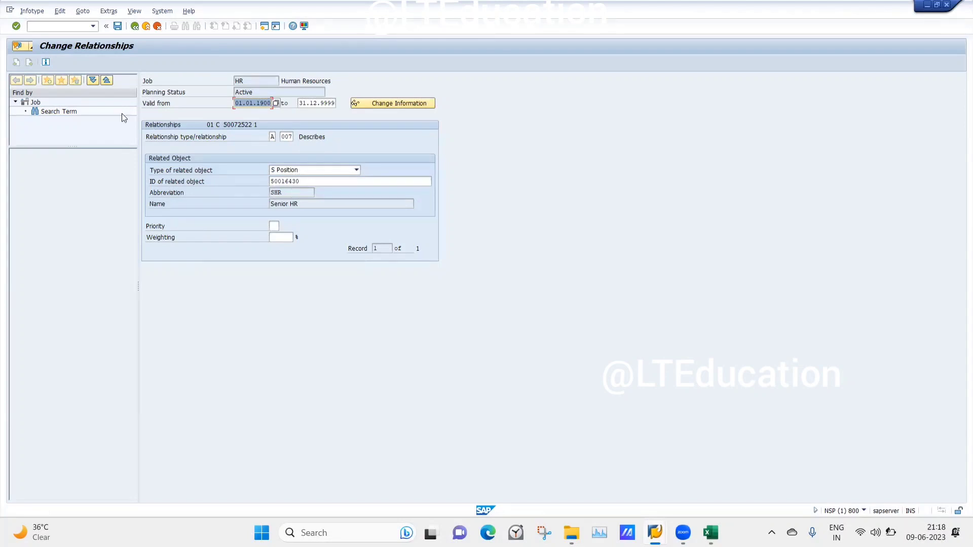
{"action": "left_click", "coordinate": [136, 28]}
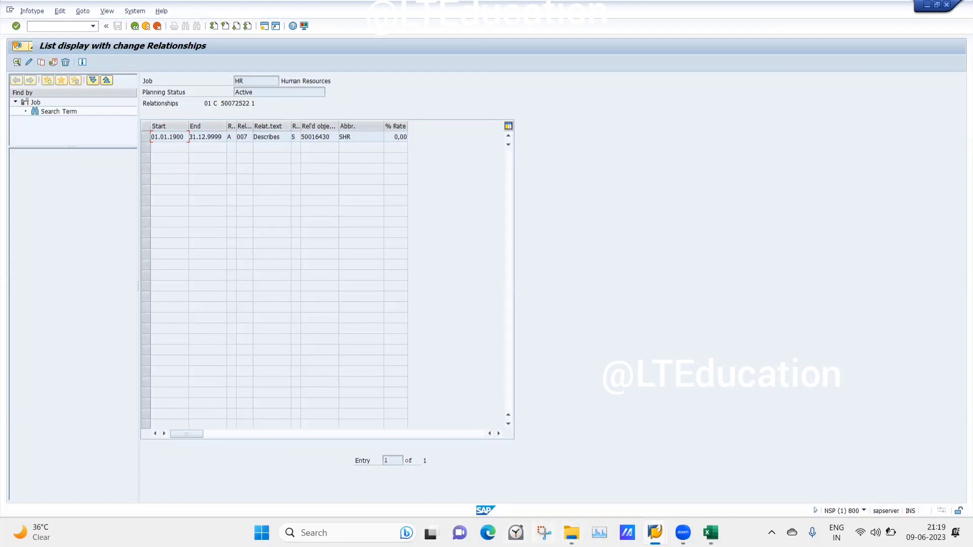
- Snip the job's relationship row with its column headings in Snipping Tool and paste the image at cell H26 in the Excel notes
{"action": "left_click", "coordinate": [544, 532]}
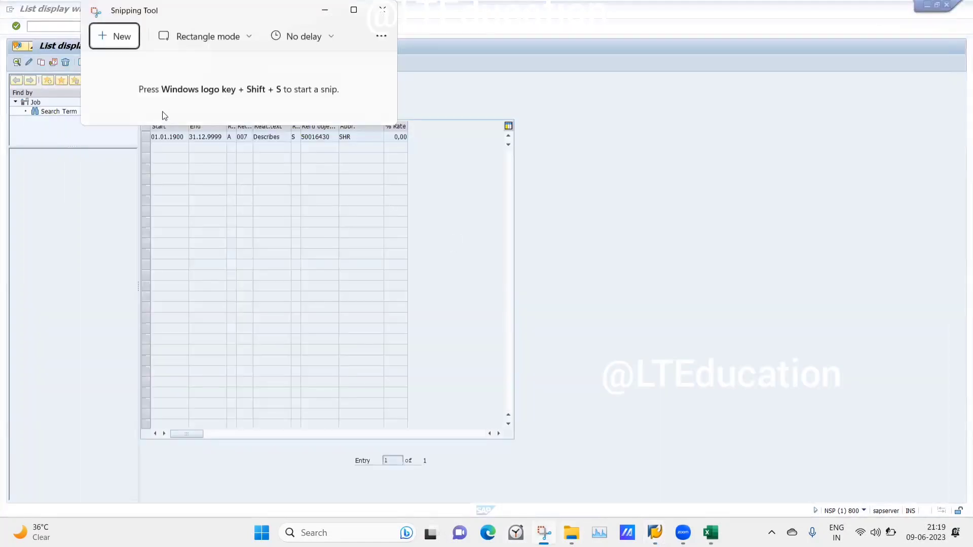
{"action": "left_click", "coordinate": [107, 37]}
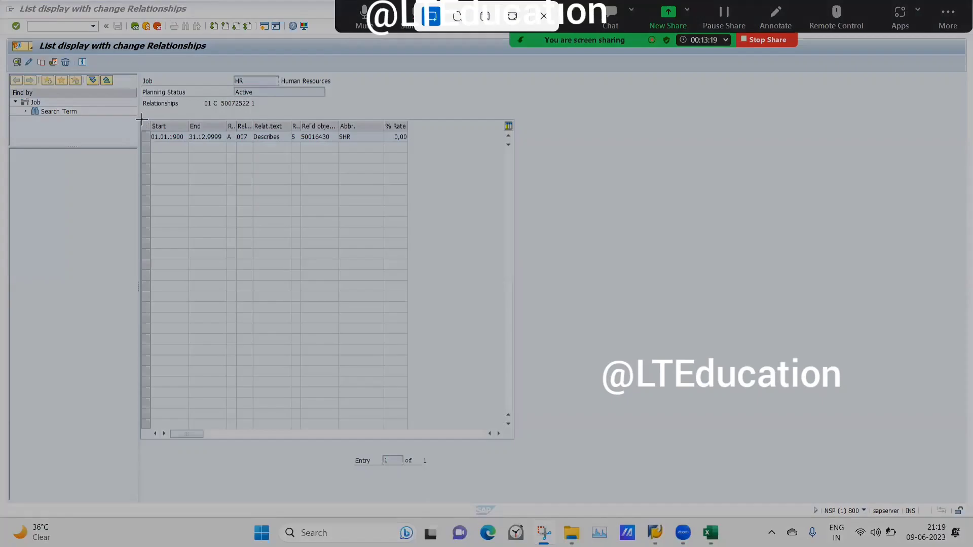
{"action": "left_click_drag", "start_coordinate": [142, 120], "coordinate": [447, 148]}
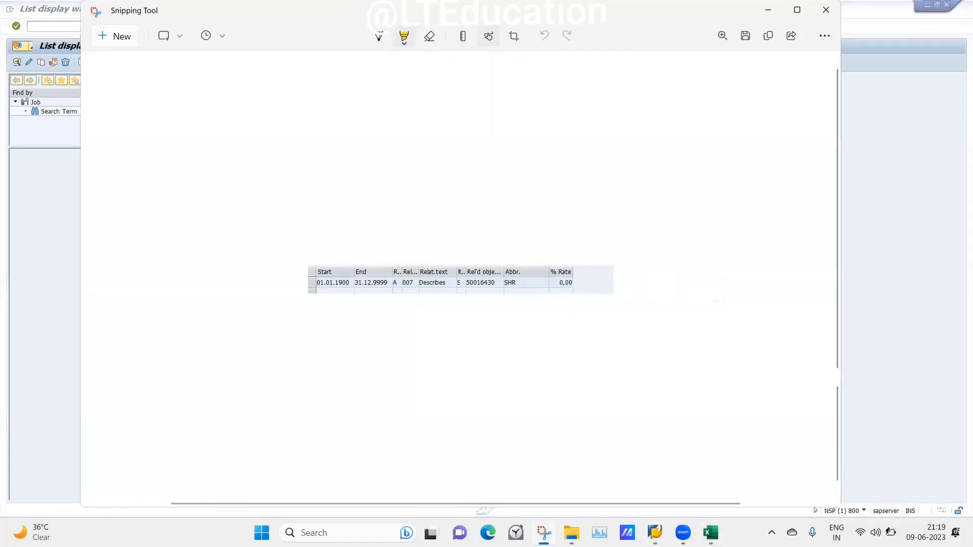
{"action": "left_click", "coordinate": [711, 533]}
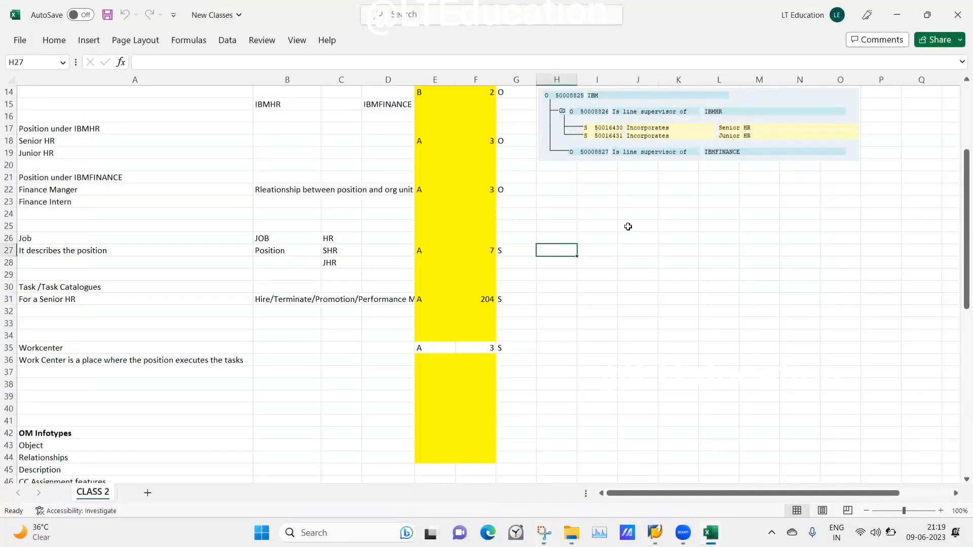
{"action": "left_click", "coordinate": [553, 236]}
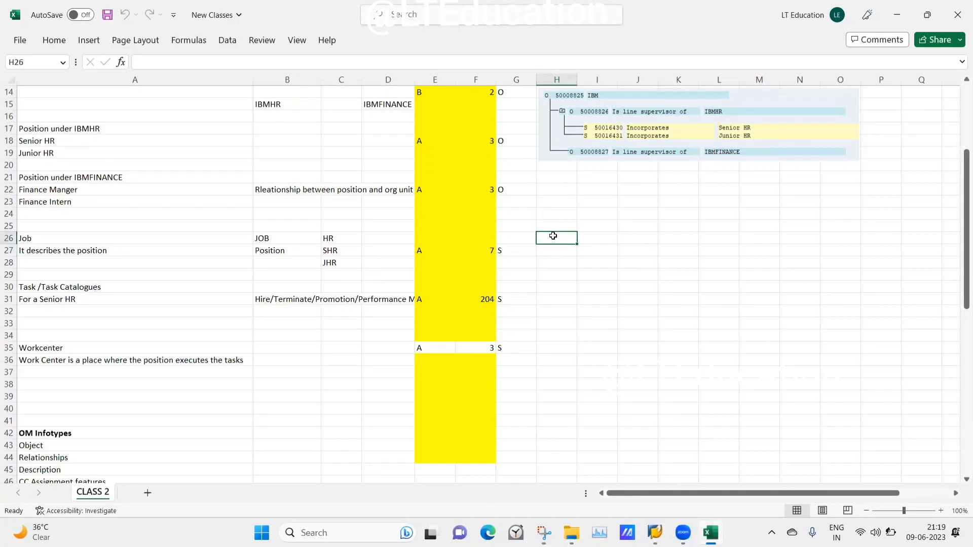
{"action": "key", "text": "ctrl+v"}
{"action": "left_click", "coordinate": [148, 343]}
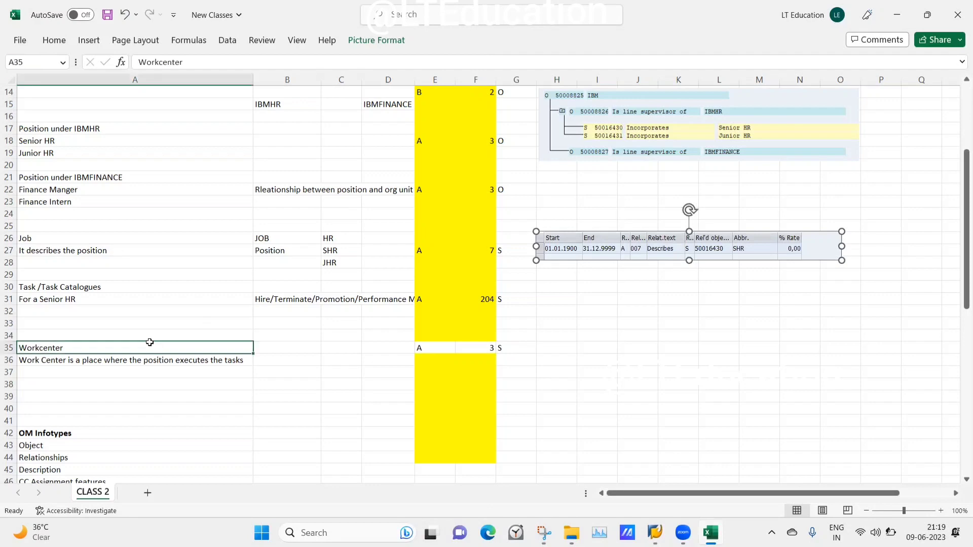
- Review the Task/Task Catalogues notes in rows 30 and 31, including the example tasks for a Senior HR
{"action": "left_click", "coordinate": [65, 289]}
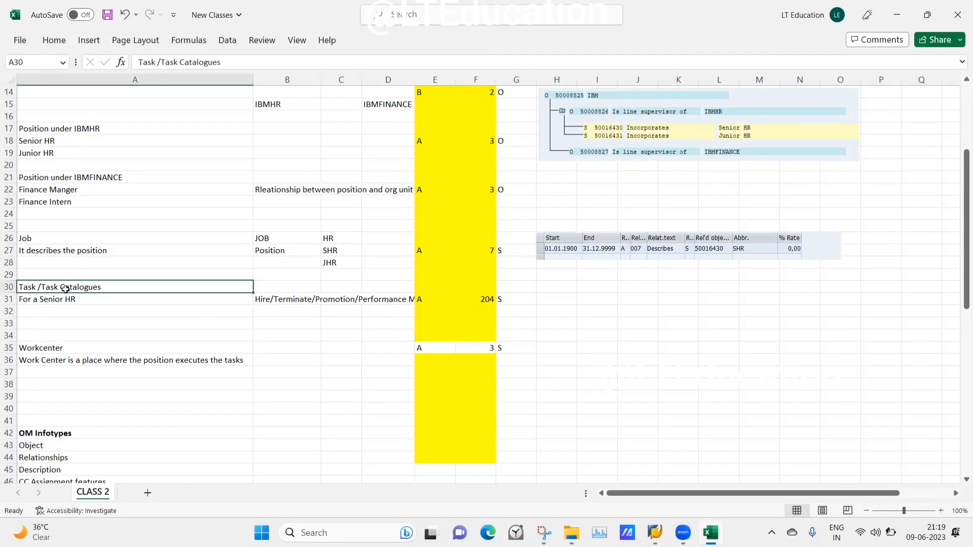
{"action": "left_click", "coordinate": [172, 309]}
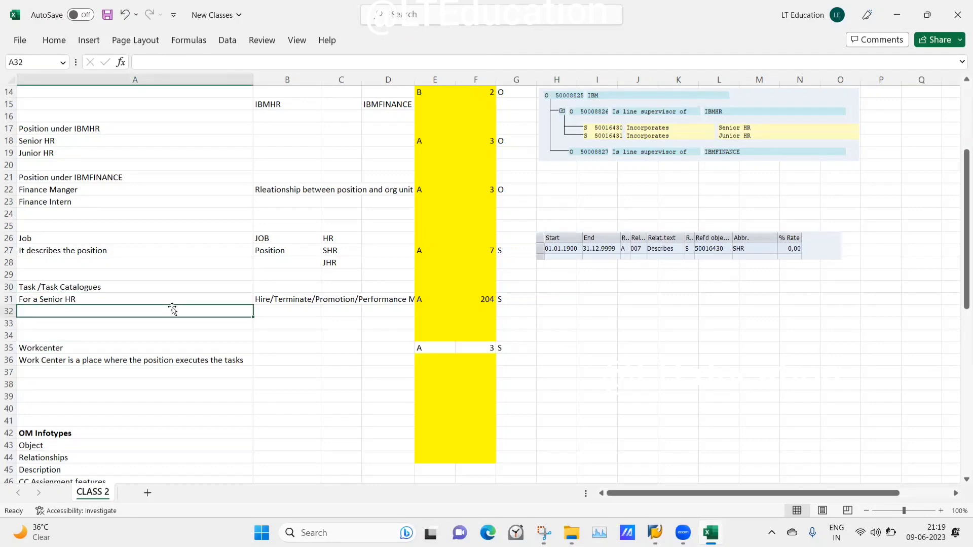
{"action": "left_click", "coordinate": [86, 287]}
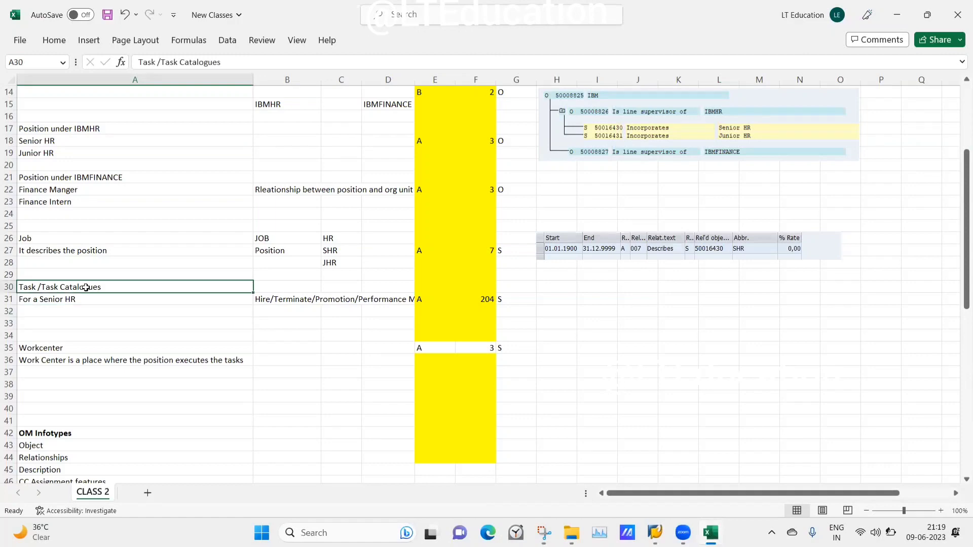
{"action": "left_click", "coordinate": [85, 301]}
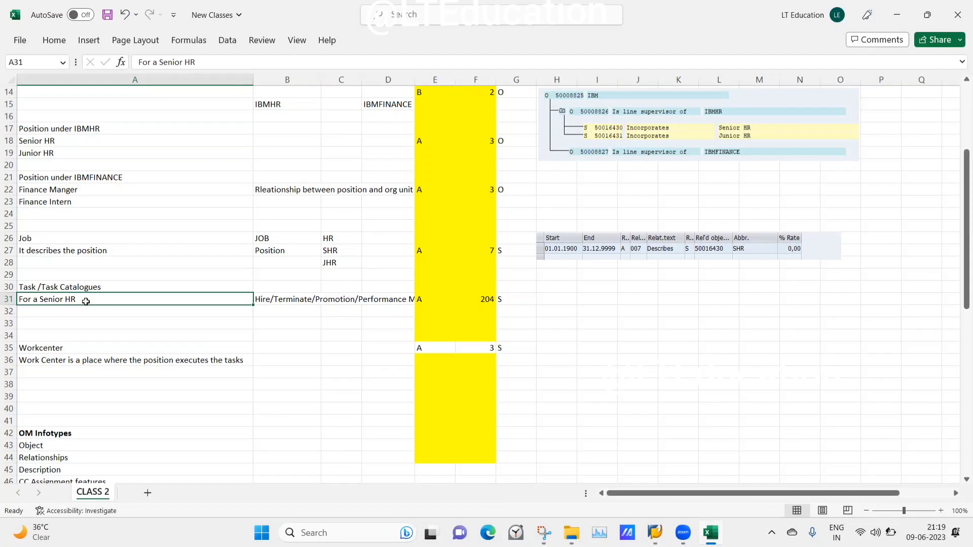
{"action": "left_click", "coordinate": [151, 322]}
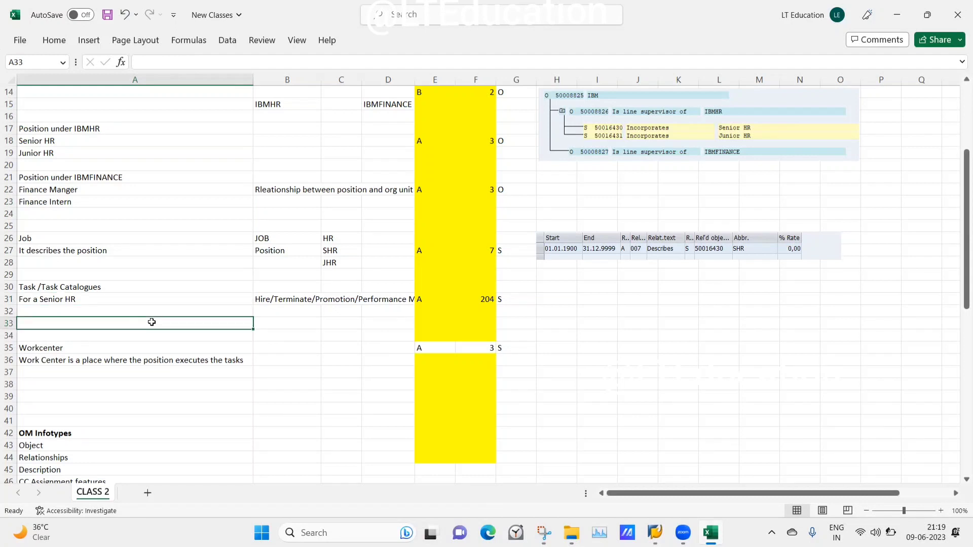
{"action": "left_click", "coordinate": [68, 299]}
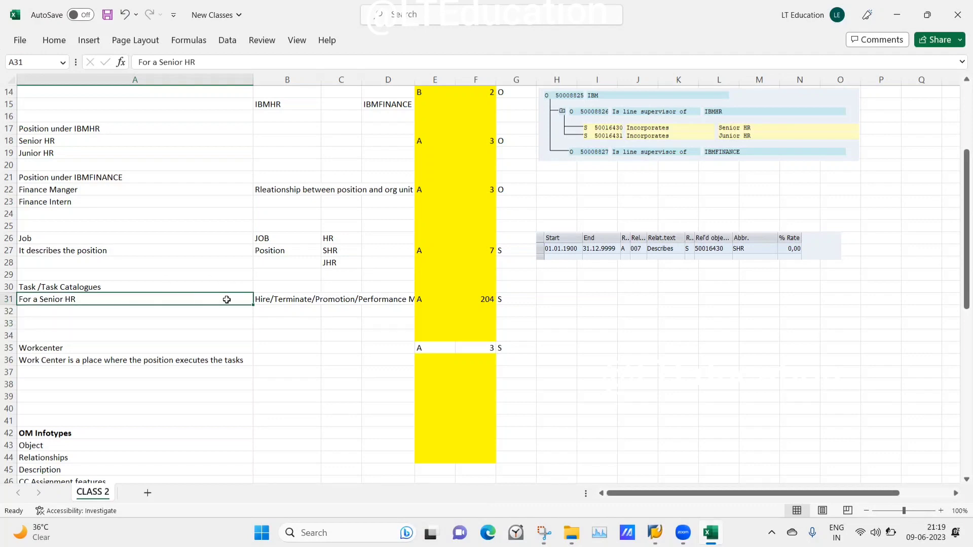
{"action": "left_click", "coordinate": [273, 299]}
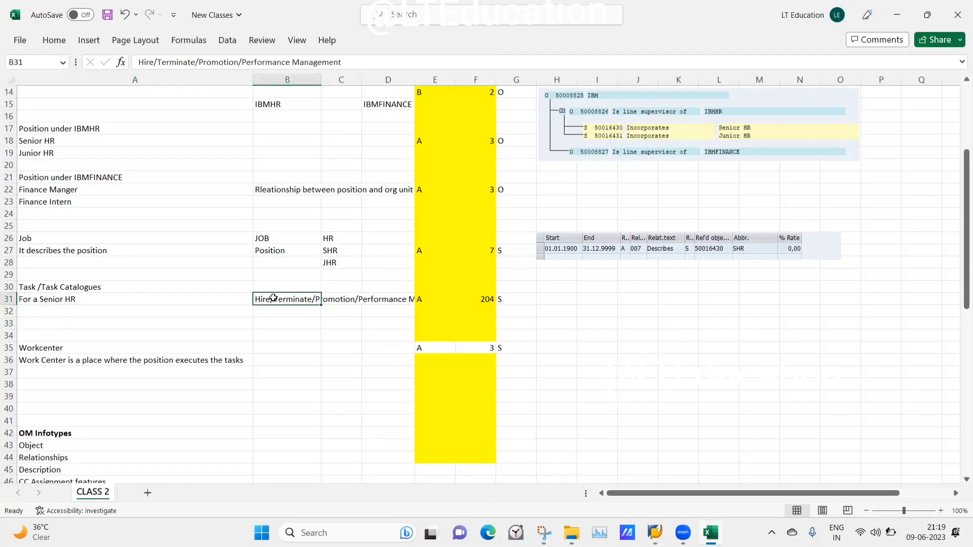
{"action": "left_click", "coordinate": [193, 299]}
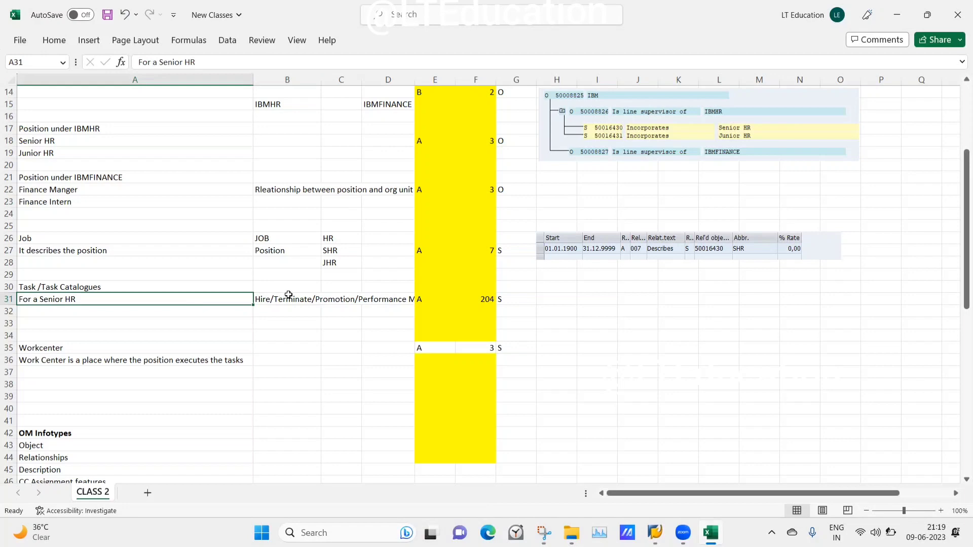
{"action": "left_click", "coordinate": [382, 299]}
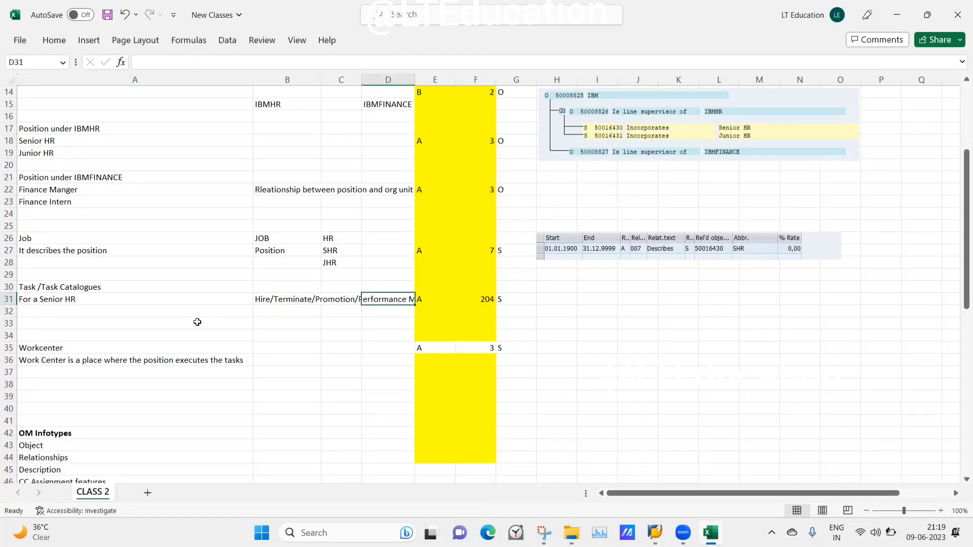
{"action": "left_click", "coordinate": [205, 299]}
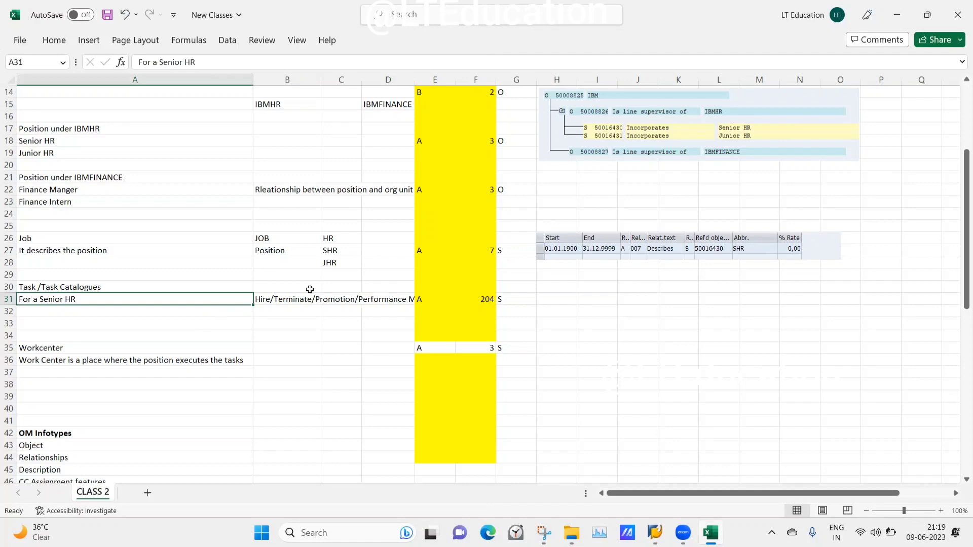
{"action": "left_click", "coordinate": [280, 300]}
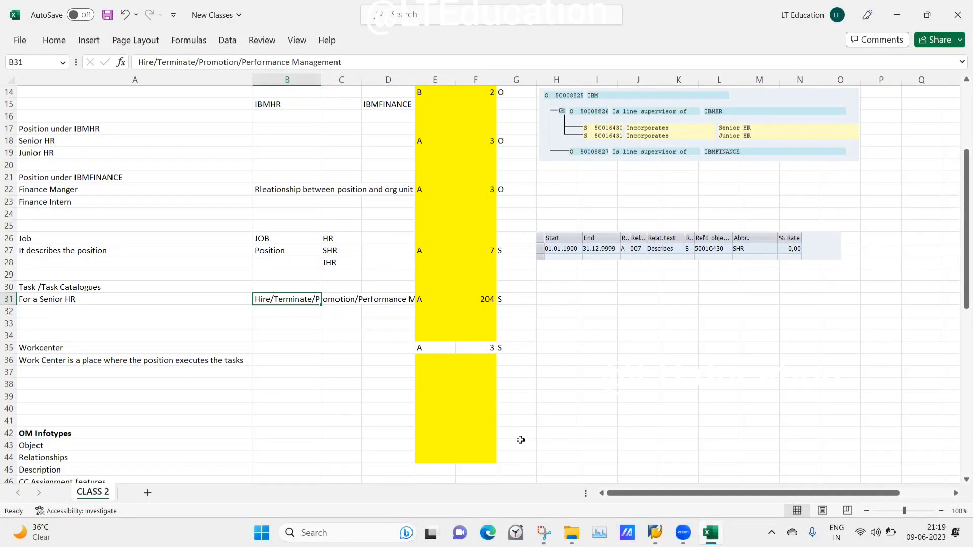
- Switch back to SAP, return to the SAP Easy Access screen with /n, and open PFCT - Task Catalog from Expert Mode
{"action": "mouse_move", "coordinate": [655, 533]}
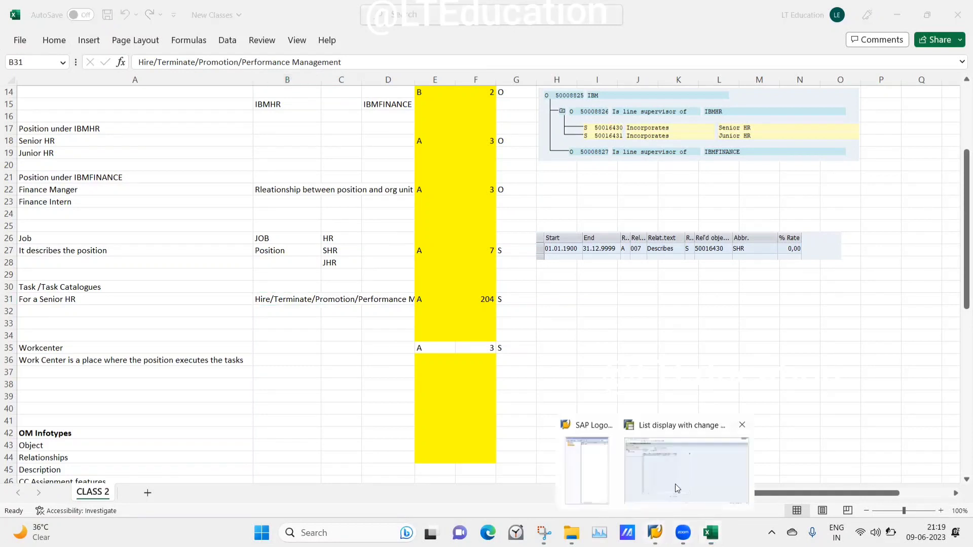
{"action": "left_click", "coordinate": [678, 487]}
{"action": "left_click", "coordinate": [42, 27]}
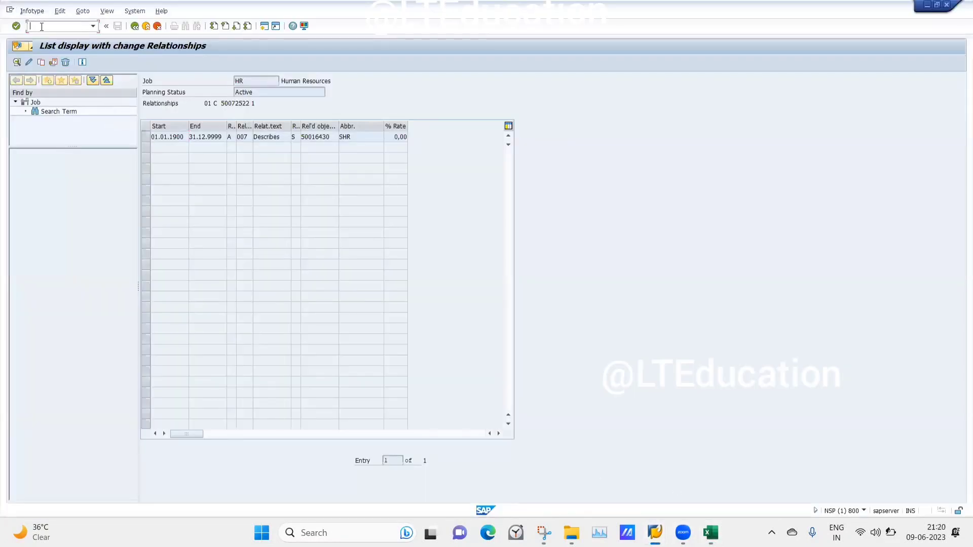
{"action": "type", "text": "/n"}
{"action": "key", "text": "Return"}
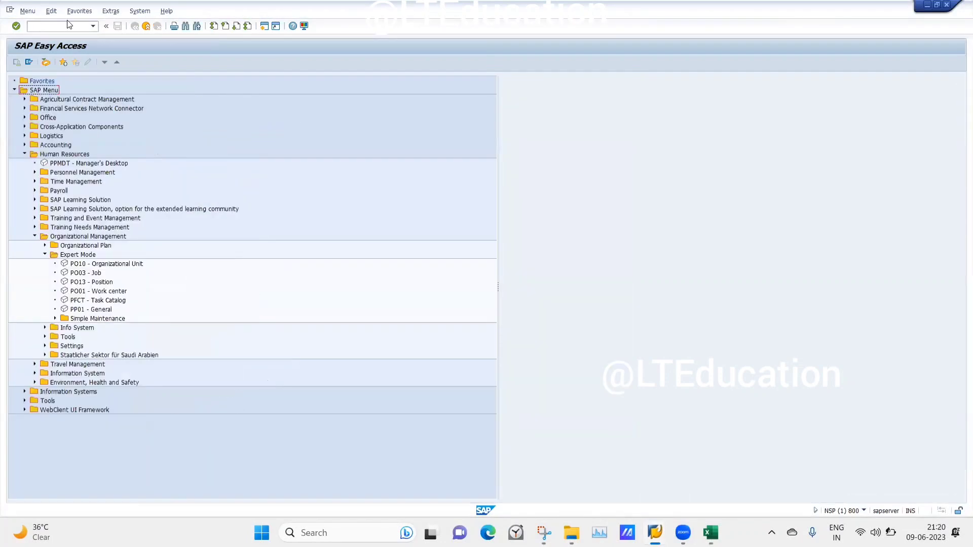
{"action": "left_click", "coordinate": [62, 24]}
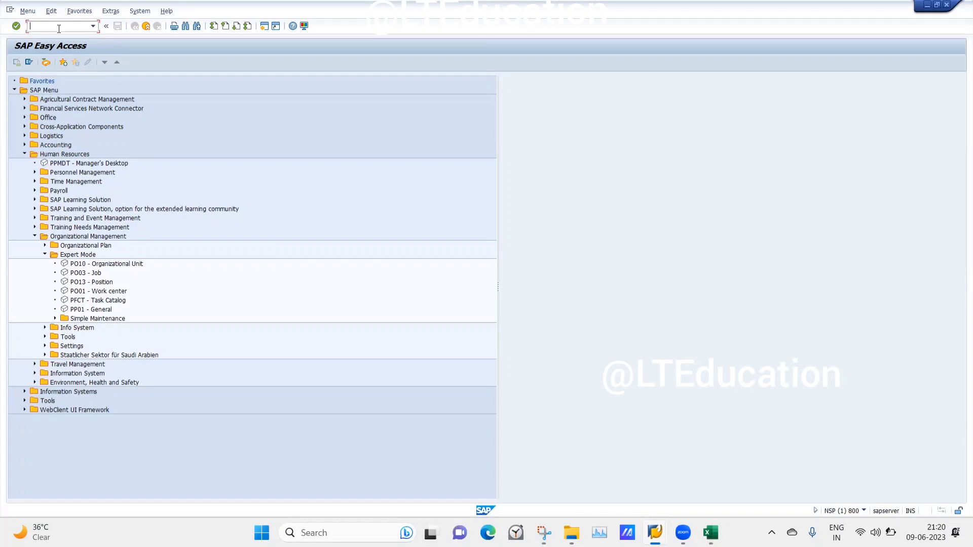
{"action": "left_click", "coordinate": [82, 303]}
{"action": "double_click", "coordinate": [82, 301]}
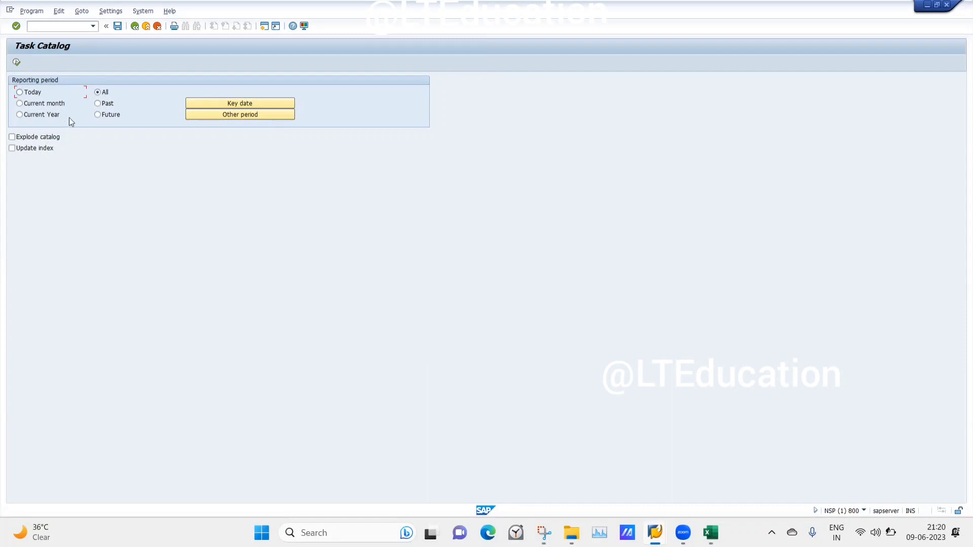
- Run the task catalog report for all periods, inspect the subtasks under Strategic tasks, and return to the reporting period selection
{"action": "left_click", "coordinate": [17, 62]}
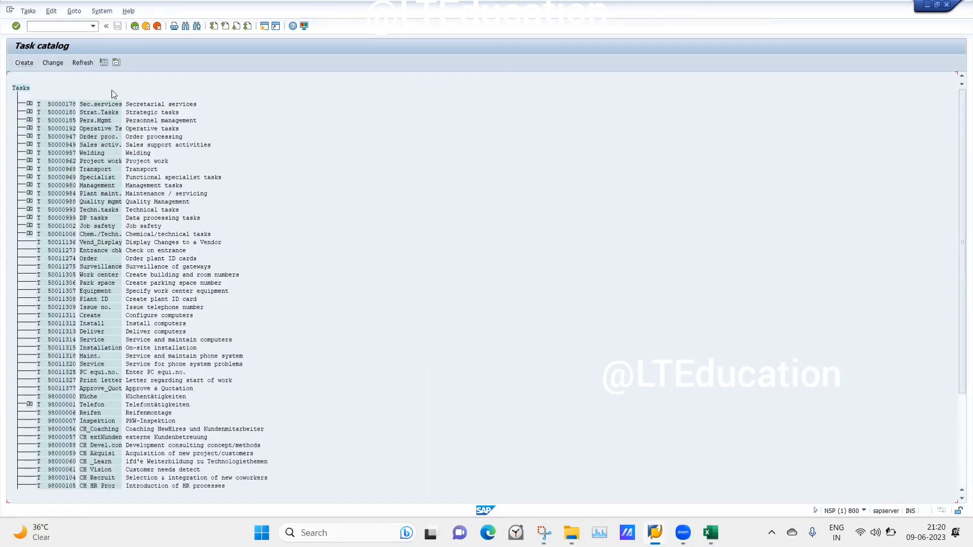
{"action": "left_click", "coordinate": [29, 112]}
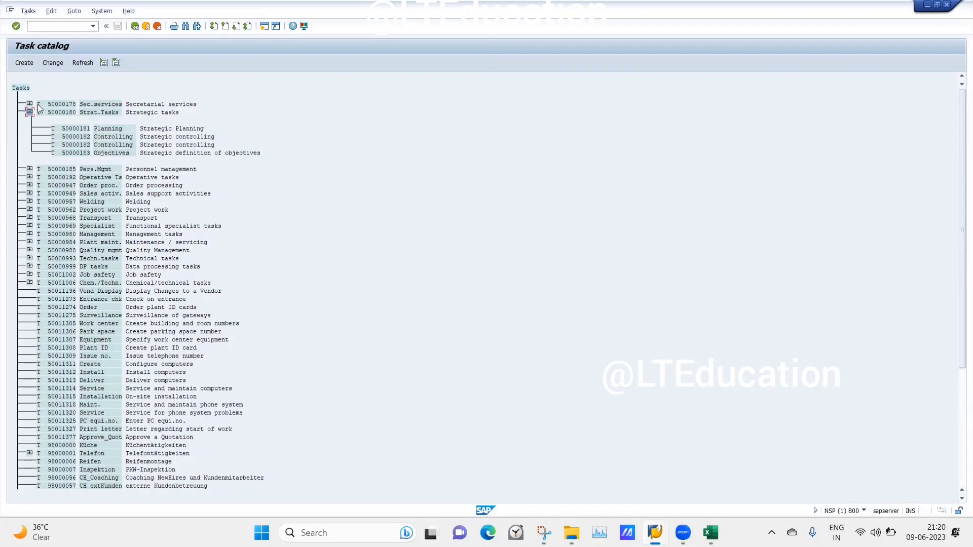
{"action": "left_click", "coordinate": [30, 112]}
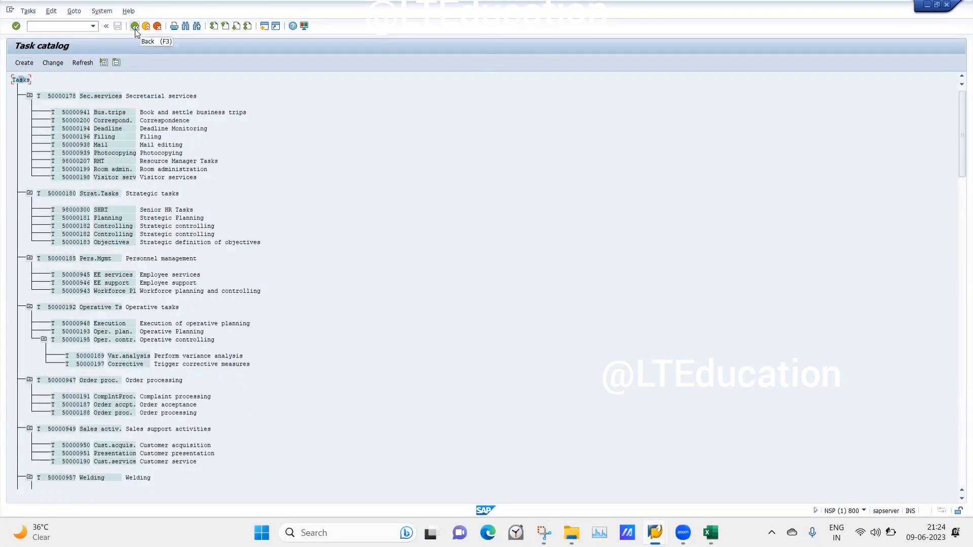
{"action": "left_click", "coordinate": [135, 29]}
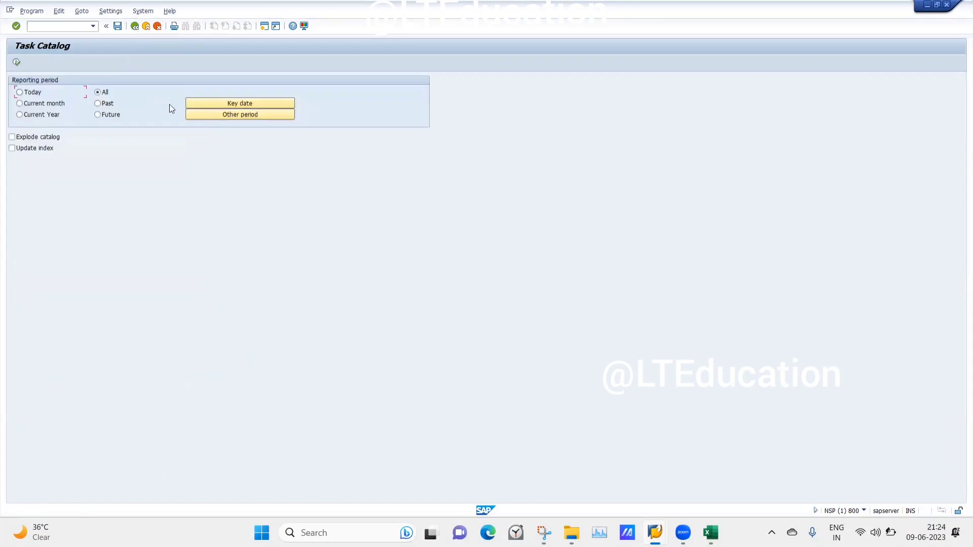
- Run the task catalog for all periods and enter a new task with abbreviation SHRT and name Senior HR Tasks
{"action": "left_click", "coordinate": [16, 62]}
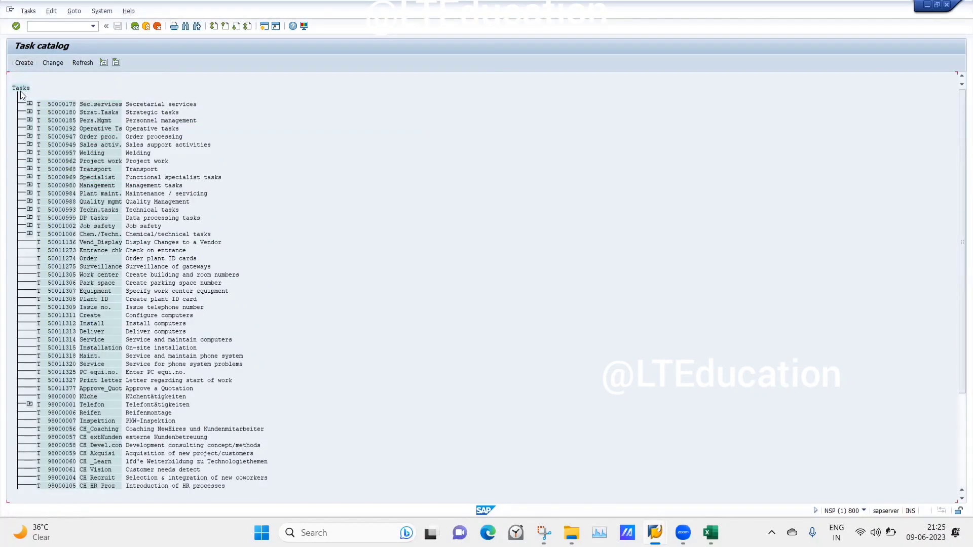
{"action": "left_click", "coordinate": [24, 63]}
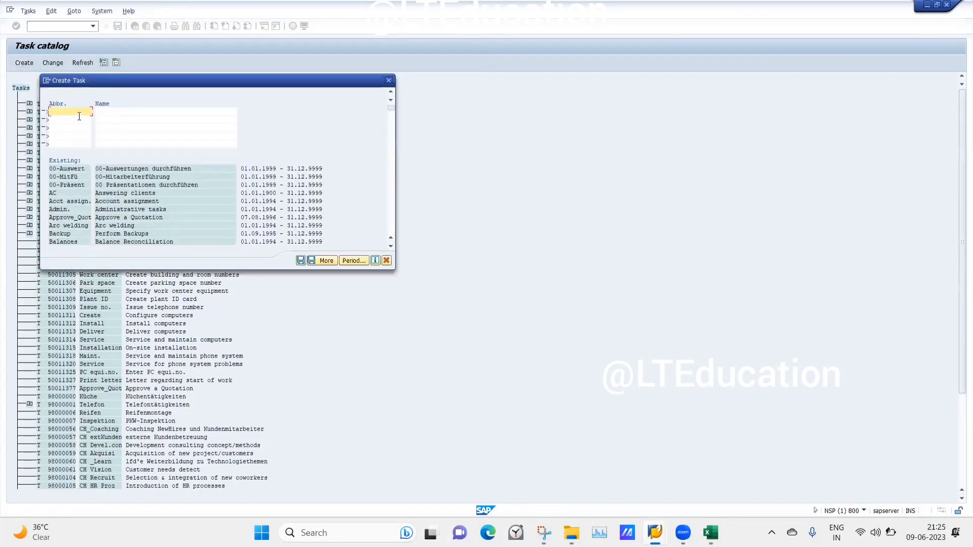
{"action": "type", "text": "SHRT"}
{"action": "key", "text": "Tab"}
{"action": "type", "text": "Senior HR Tasks"}
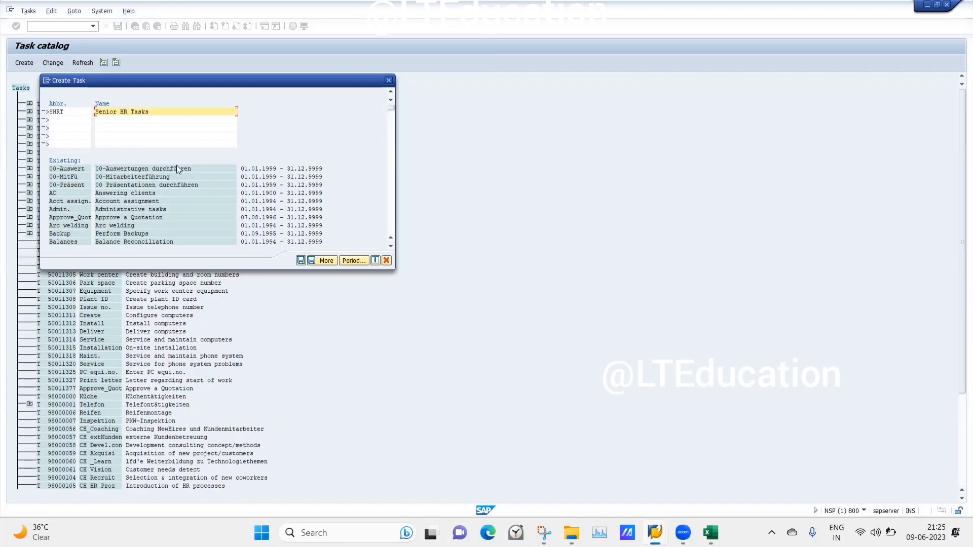
- Set the new task's validity period to start on 01.01.1900
{"action": "left_click", "coordinate": [350, 260]}
{"action": "key", "text": "BackSpace"}
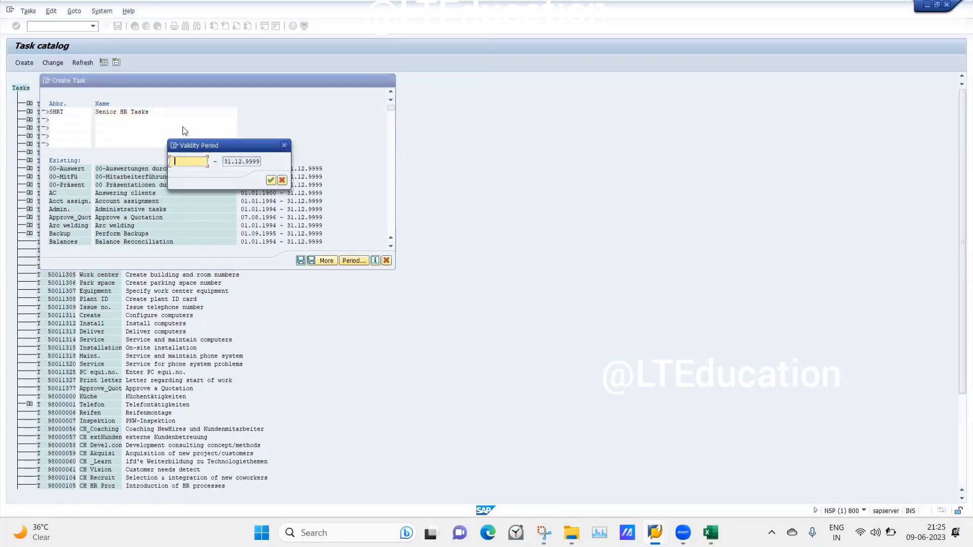
{"action": "type", "text": "01011900"}
{"action": "key", "text": "Return"}
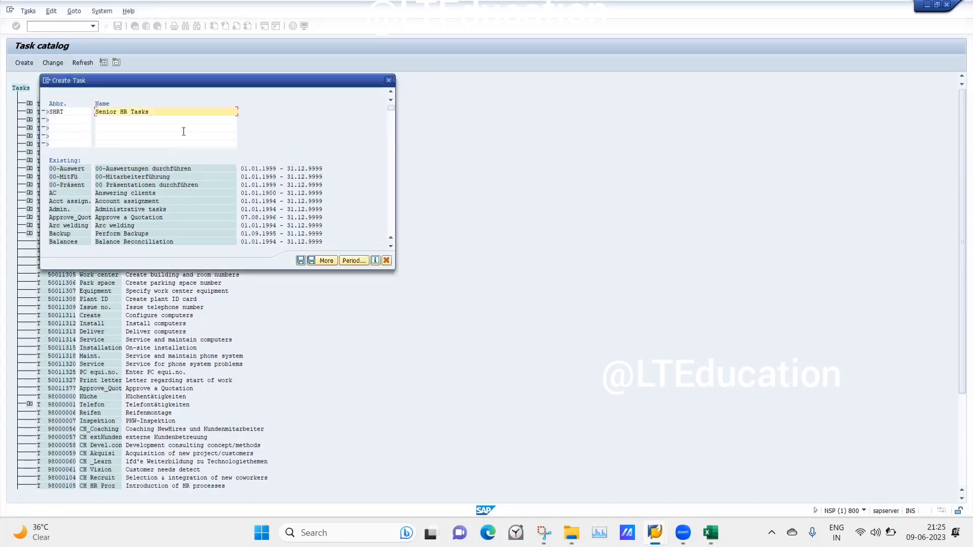
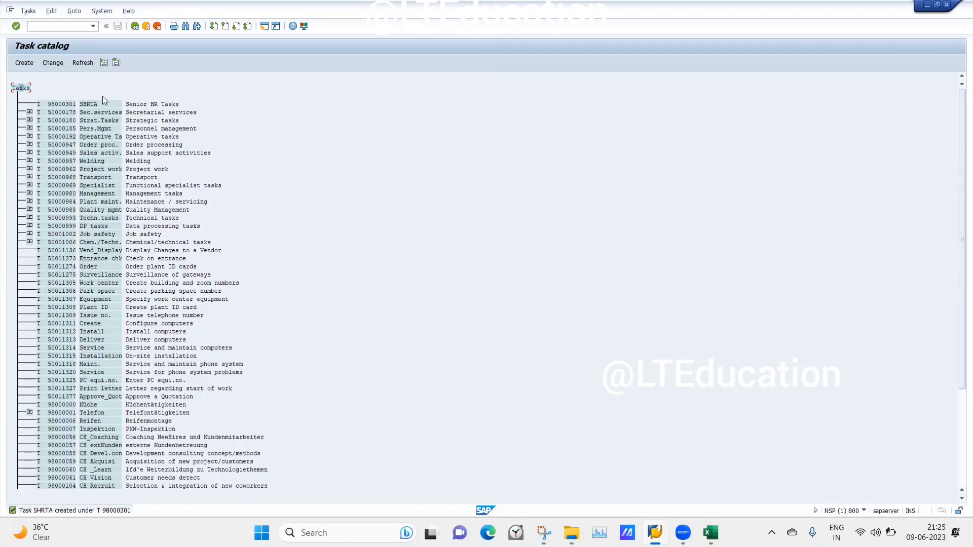
- Begin creating subtasks under Senior HR Tasks, entering HR - Hiring as the first one
{"action": "left_click", "coordinate": [59, 105]}
{"action": "left_click", "coordinate": [20, 65]}
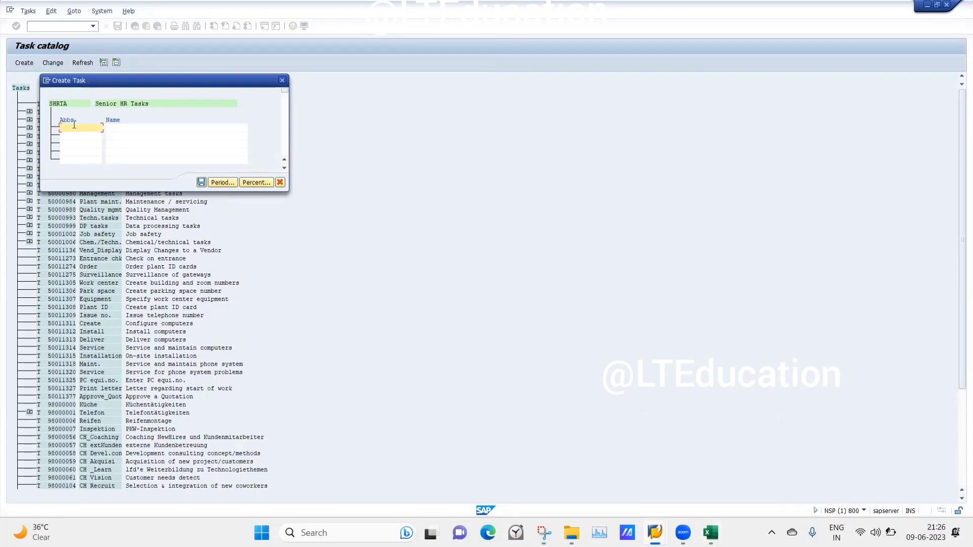
{"action": "type", "text": "HR"}
{"action": "key", "text": "Tab"}
{"action": "type", "text": "Hi"}
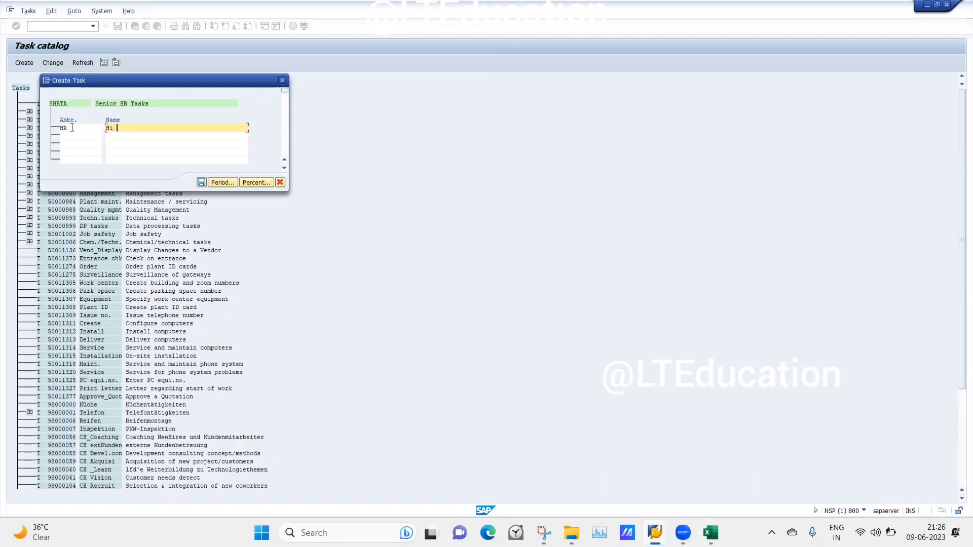
{"action": "type", "text": "rinf"}
{"action": "type", "text": "g"}
- Add two more subtask rows: TM - Termination and PM - Performance Management
{"action": "left_click", "coordinate": [66, 136]}
{"action": "type", "text": "TR"}
{"action": "key", "text": "Tab"}
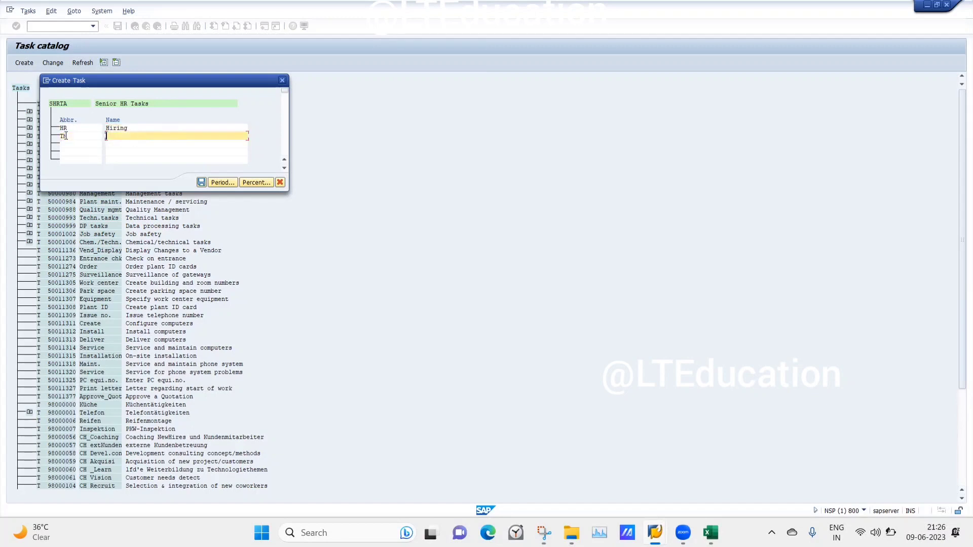
{"action": "type", "text": "Termination"}
{"action": "left_click", "coordinate": [68, 145]}
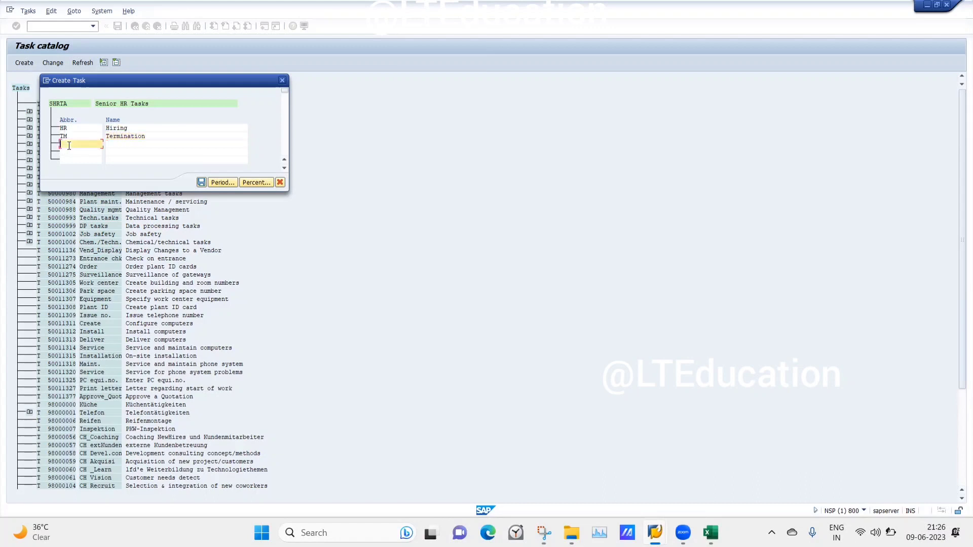
{"action": "type", "text": "P"}
{"action": "type", "text": "PM"}
{"action": "key", "text": "Tab"}
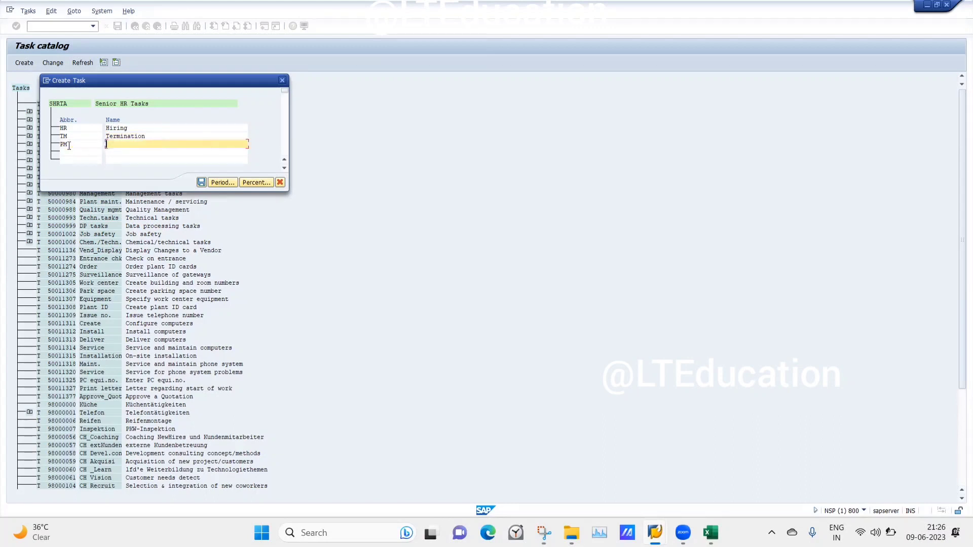
{"action": "type", "text": "Performance Management"}
- Check the Senior HR task examples in the Excel notes and add a fourth subtask, PR - Promotion, in SAP
{"action": "left_click", "coordinate": [70, 151]}
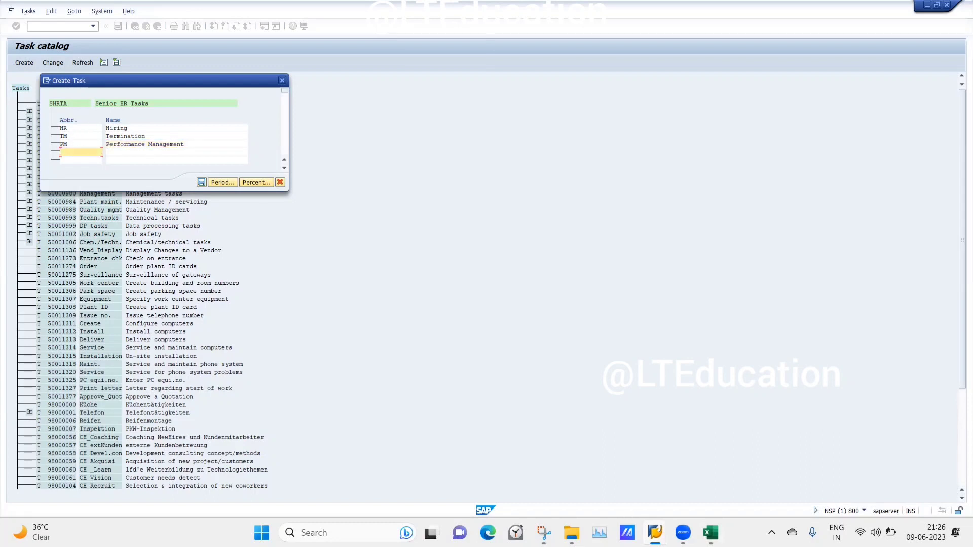
{"action": "left_click", "coordinate": [711, 532]}
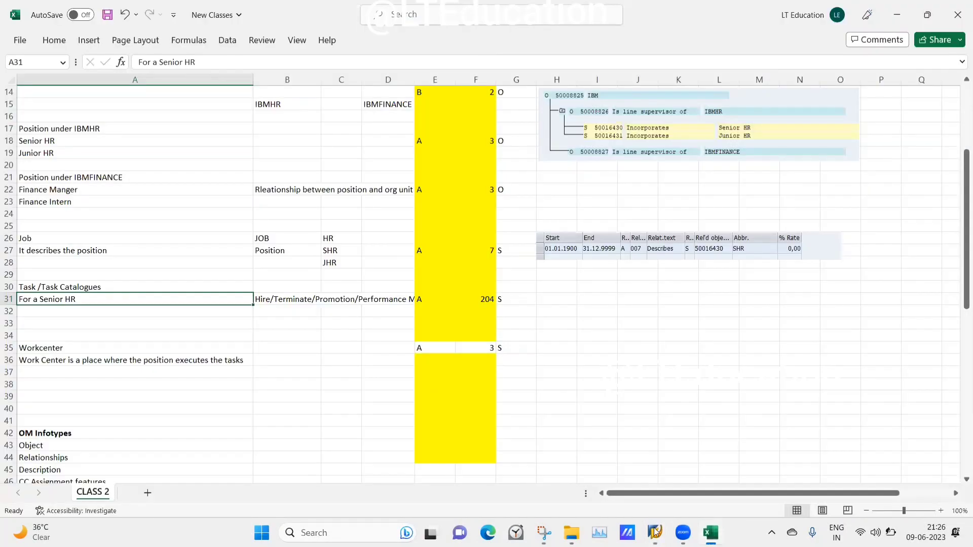
{"action": "left_click", "coordinate": [711, 532]}
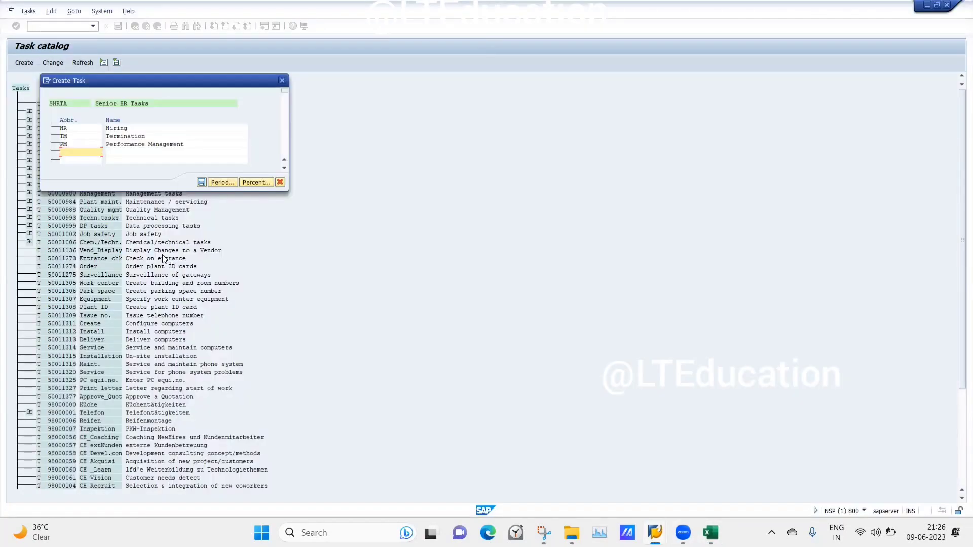
{"action": "type", "text": "PR"}
{"action": "key", "text": "Tab"}
{"action": "type", "text": "Promotion"}
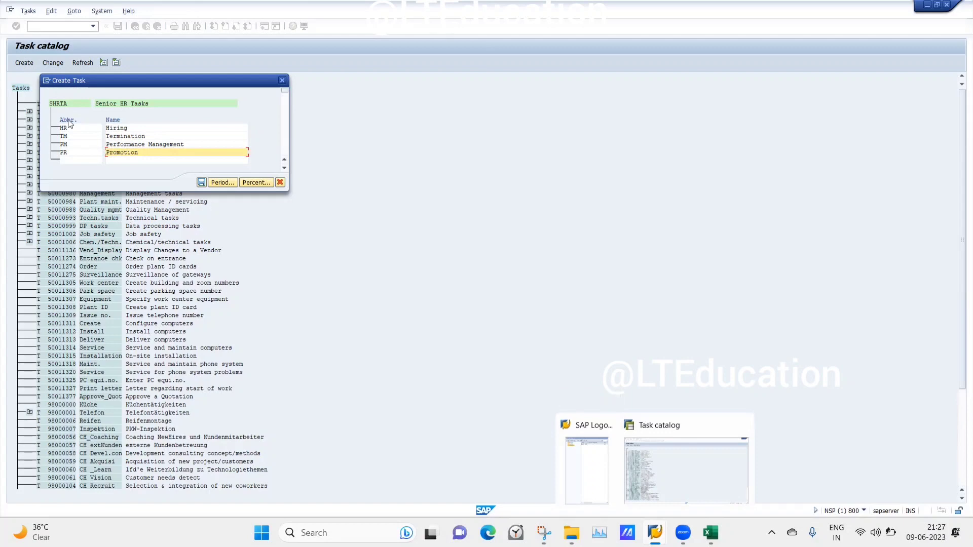
- Open the validity period for the new subtasks and set the task start date to 01.01.1900
{"action": "left_click_drag", "start_coordinate": [155, 80], "coordinate": [318, 117]}
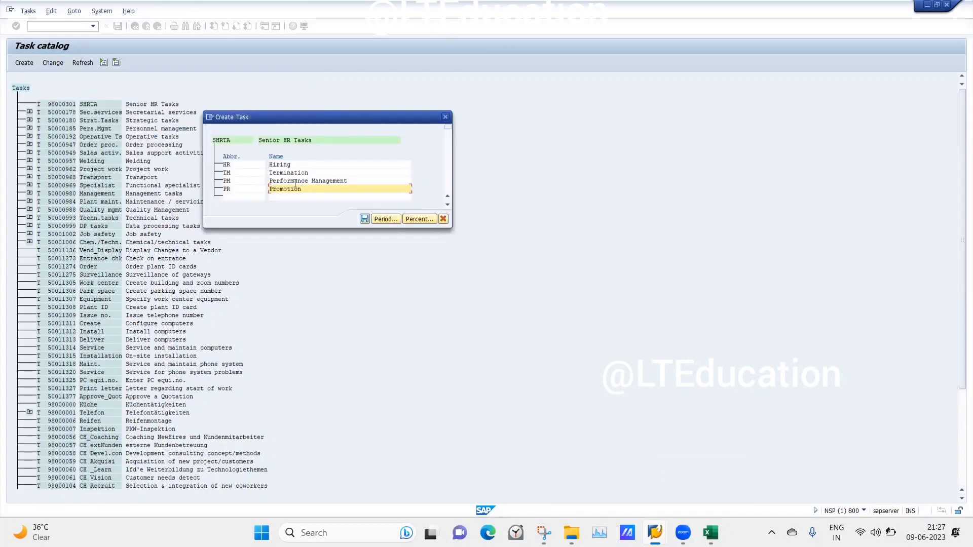
{"action": "left_click", "coordinate": [378, 221]}
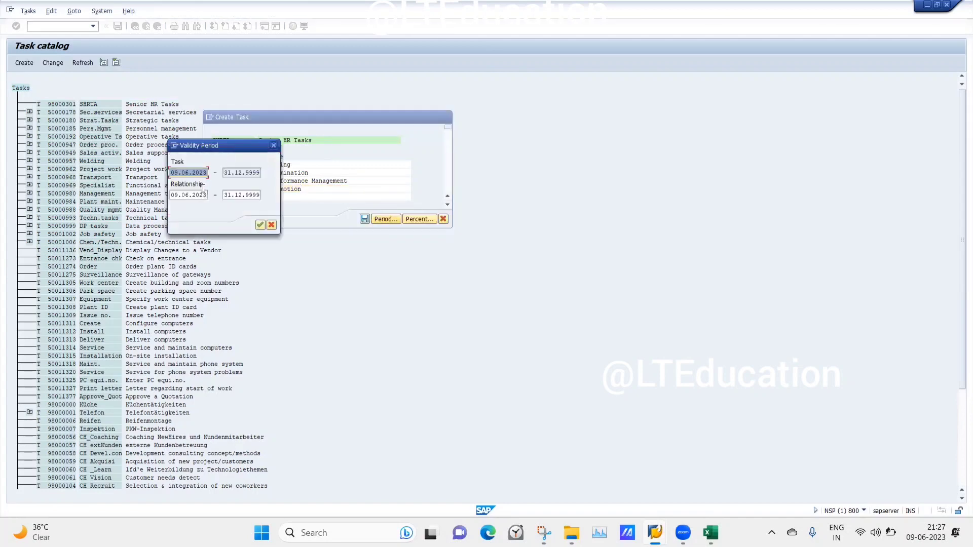
{"action": "key", "text": "BackSpace"}
{"action": "left_click", "coordinate": [181, 182]}
{"action": "key", "text": "Tab"}
{"action": "key", "text": "Tab"}
{"action": "key", "text": "Tab"}
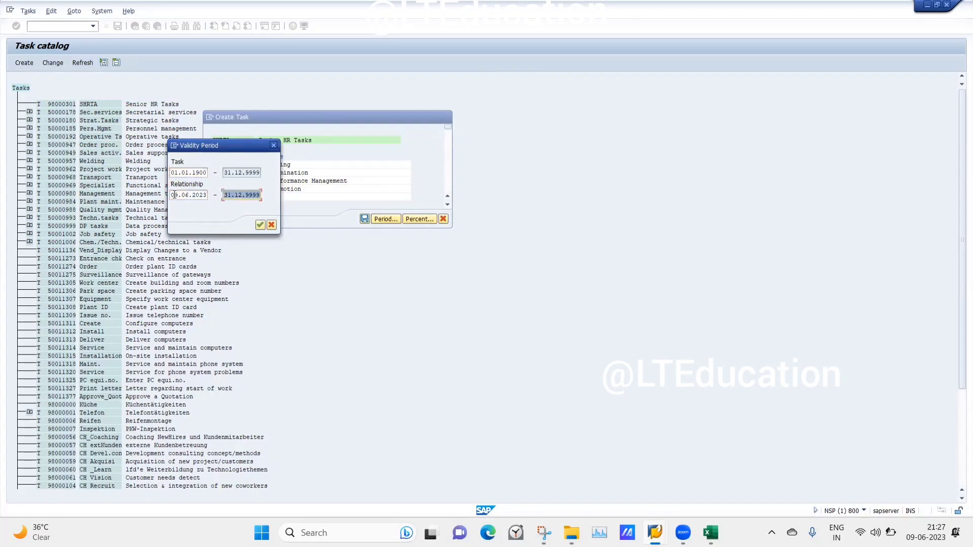
- Set the relationship start date to 01.01.1990, save the four subtasks, and expand Senior HR Tasks in the catalog
{"action": "double_click", "coordinate": [179, 195]}
{"action": "key", "text": "BackSpace"}
{"action": "key", "text": "BackSpace"}
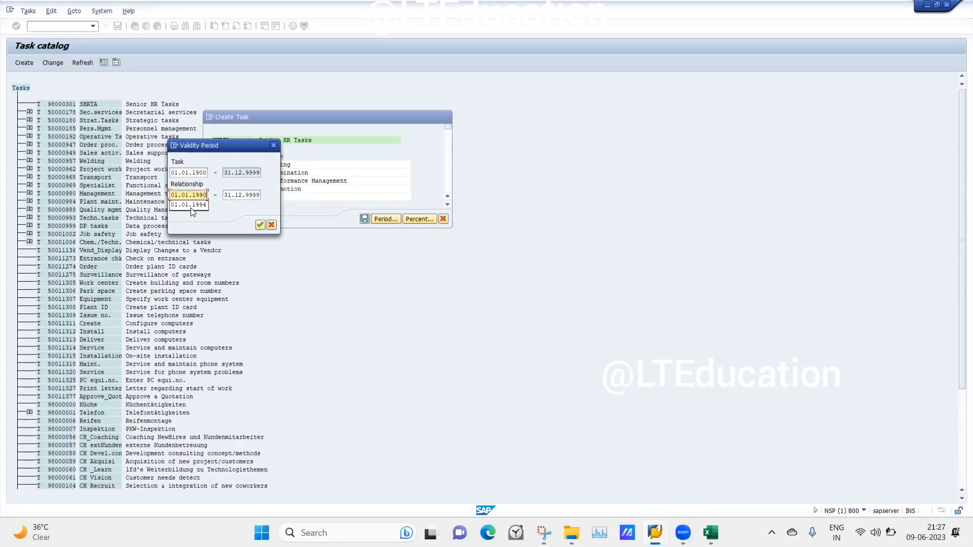
{"action": "left_click", "coordinate": [261, 225]}
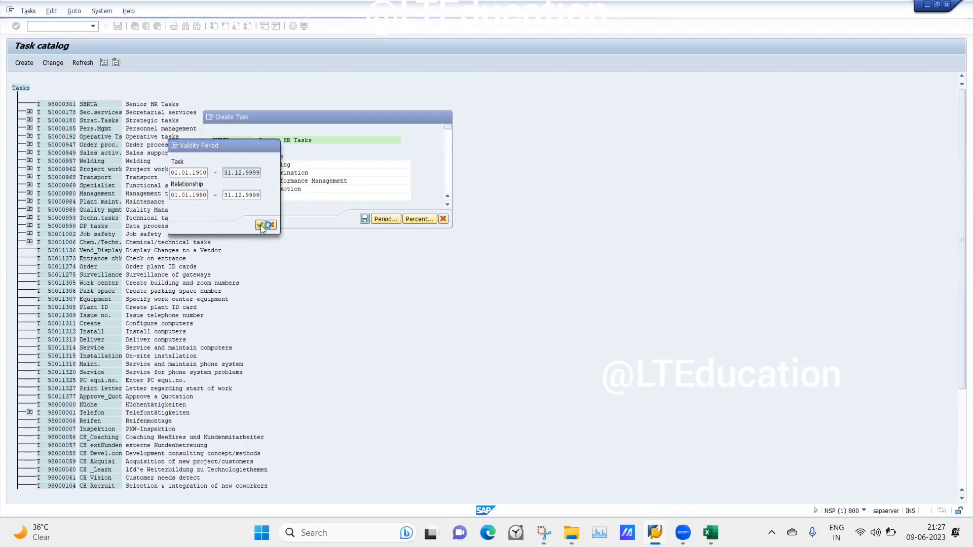
{"action": "left_click", "coordinate": [365, 219]}
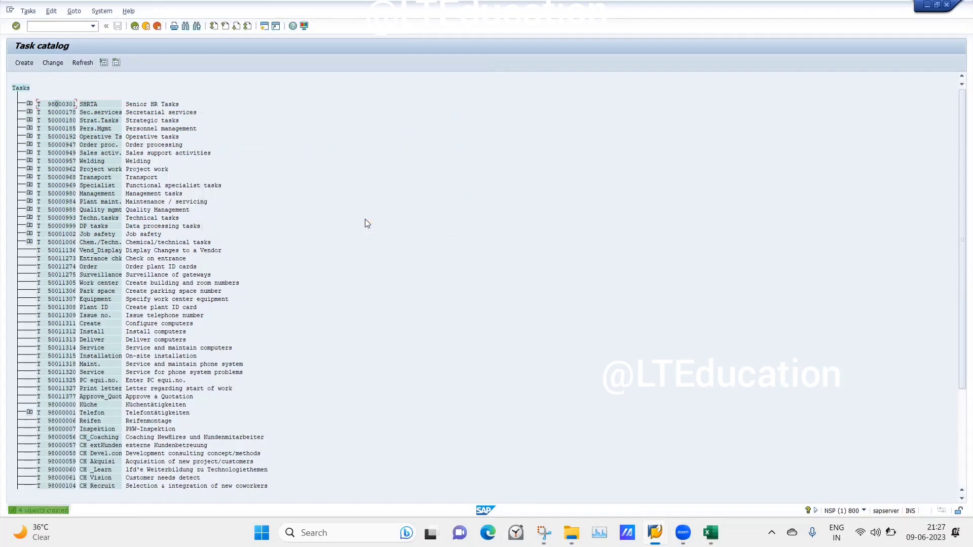
{"action": "left_click", "coordinate": [29, 103]}
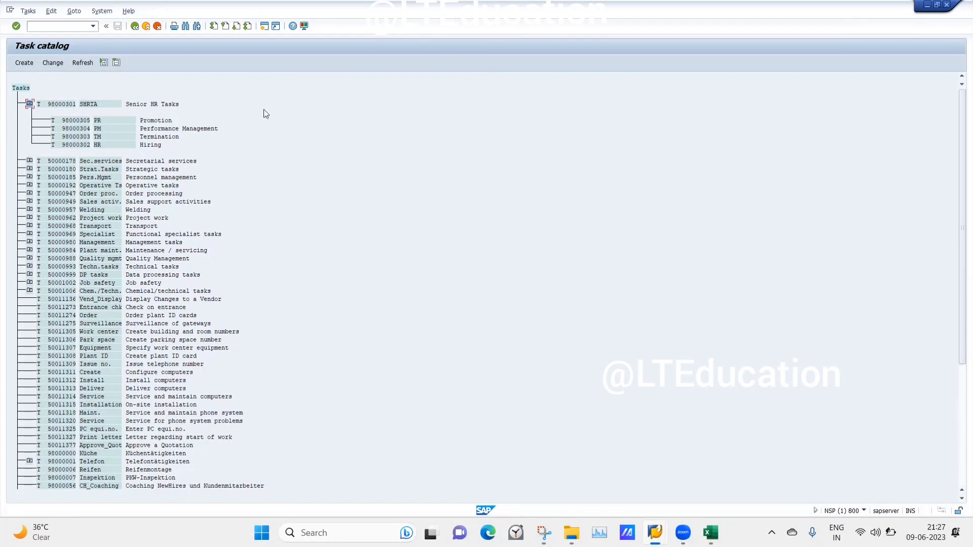
- Open transaction PO13, Maintain Position, in a new SAP session with /opo13
{"action": "left_click", "coordinate": [64, 27]}
{"action": "type", "text": "/opo13"}
{"action": "left_click", "coordinate": [31, 26]}
{"action": "key", "text": "BackSpace"}
{"action": "key", "text": "Return"}
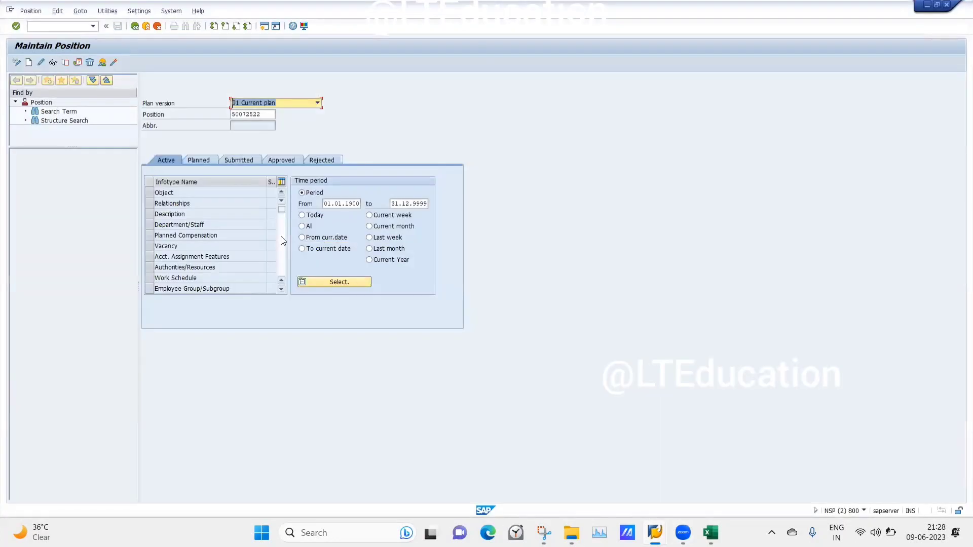
- Switch to the Excel notes and look up the position ID of the Senior HR
{"action": "left_click", "coordinate": [271, 117]}
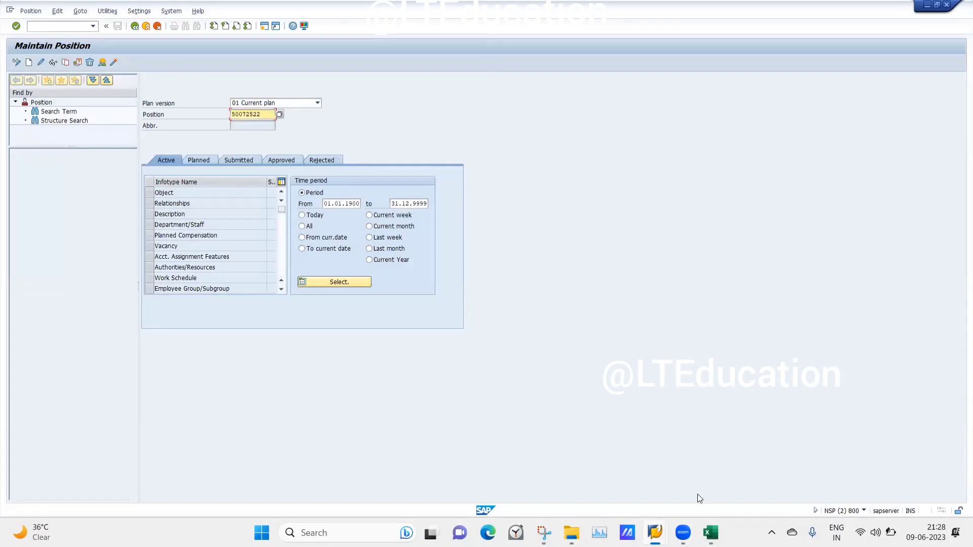
{"action": "left_click", "coordinate": [710, 532]}
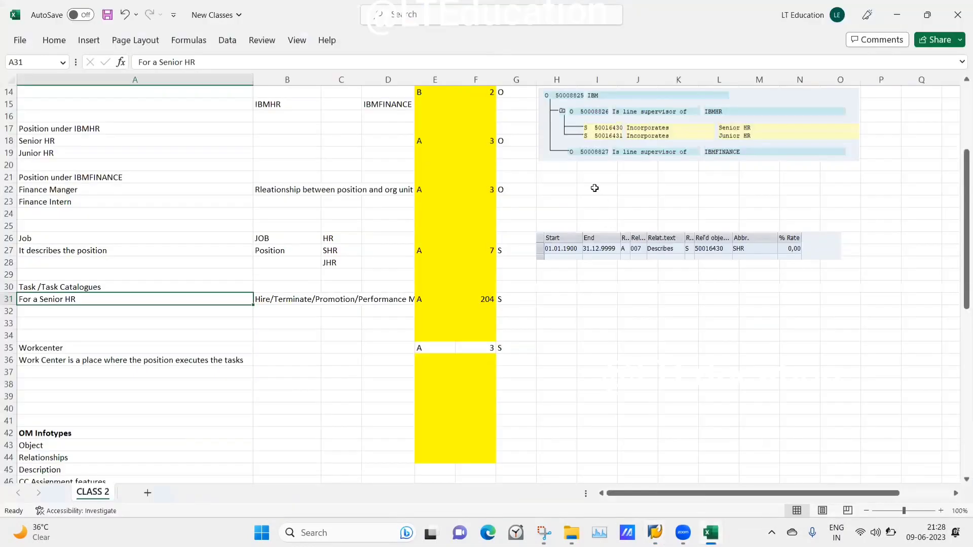
{"action": "left_click", "coordinate": [594, 188]}
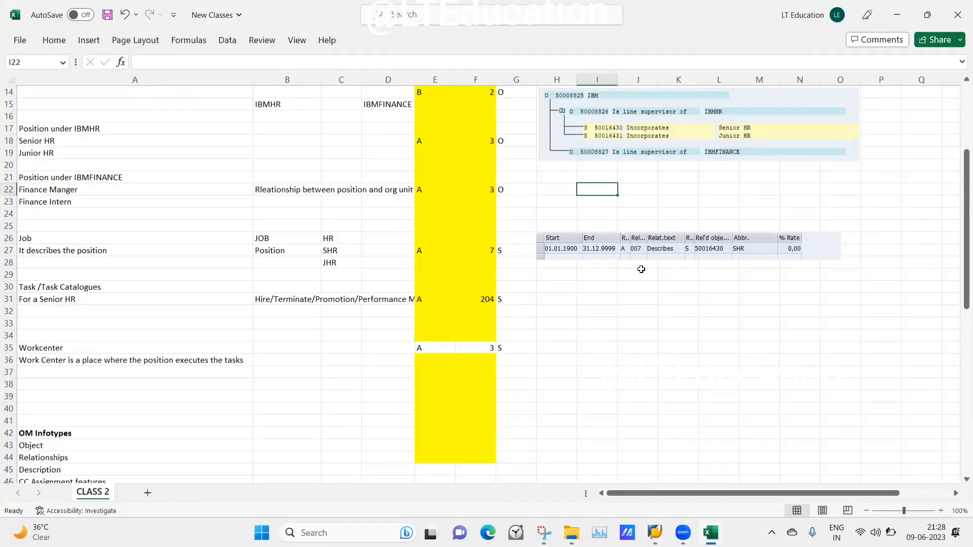
{"action": "left_click", "coordinate": [655, 531]}
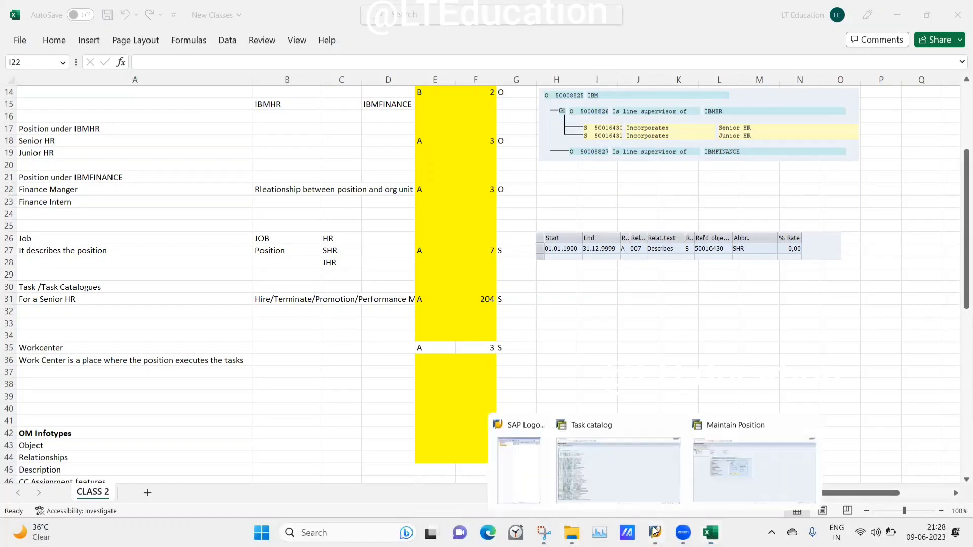
- Return to Maintain Position in SAP and load position 50016430, Senior HR
{"action": "left_click", "coordinate": [704, 473]}
{"action": "key", "text": "BackSpace"}
{"action": "key", "text": "BackSpace"}
{"action": "key", "text": "BackSpace"}
{"action": "key", "text": "BackSpace"}
{"action": "key", "text": "BackSpace"}
{"action": "key", "text": "BackSpace"}
{"action": "key", "text": "BackSpace"}
{"action": "key", "text": "BackSpace"}
{"action": "type", "text": "500"}
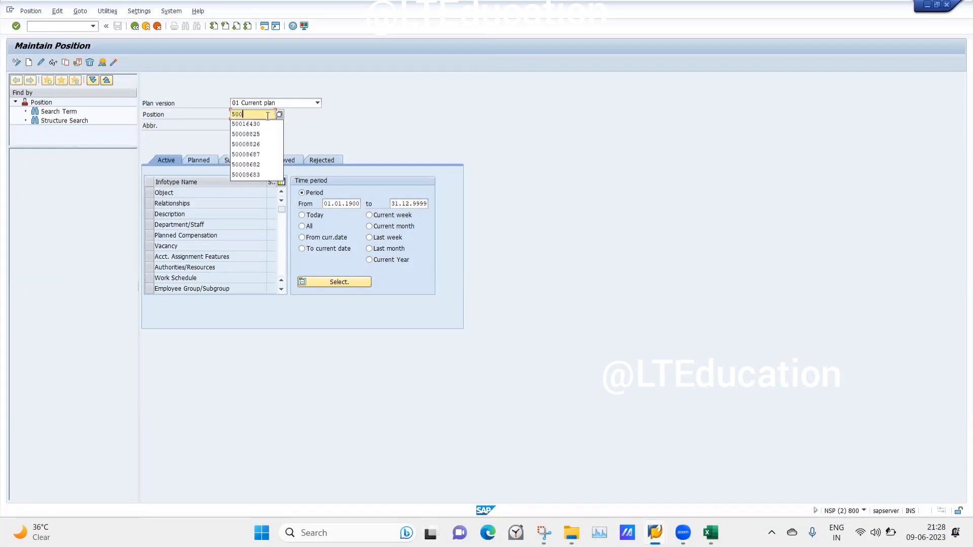
{"action": "type", "text": "16"}
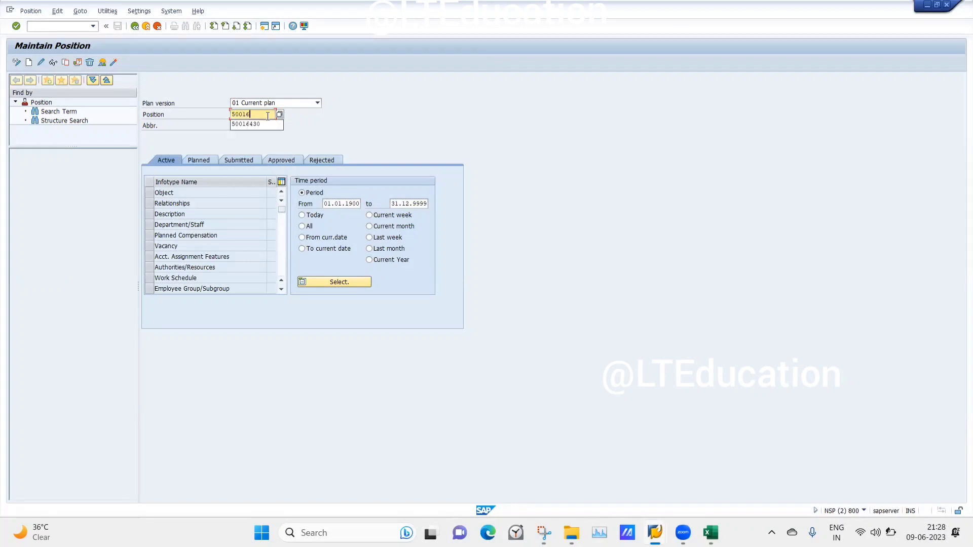
{"action": "left_click", "coordinate": [242, 126]}
{"action": "key", "text": "Return"}
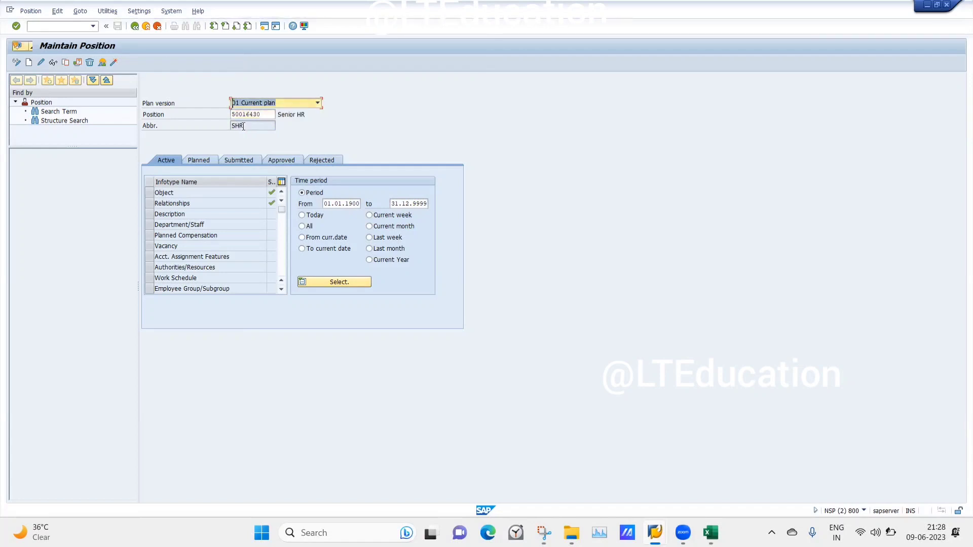
- Start a new Relationships infotype record for the Senior HR position
{"action": "left_click", "coordinate": [168, 205]}
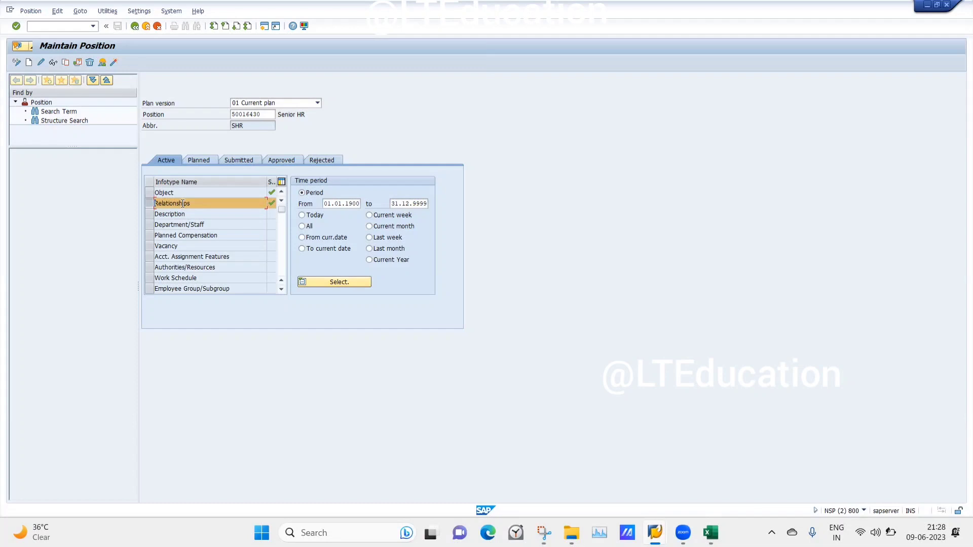
{"action": "left_click", "coordinate": [29, 62]}
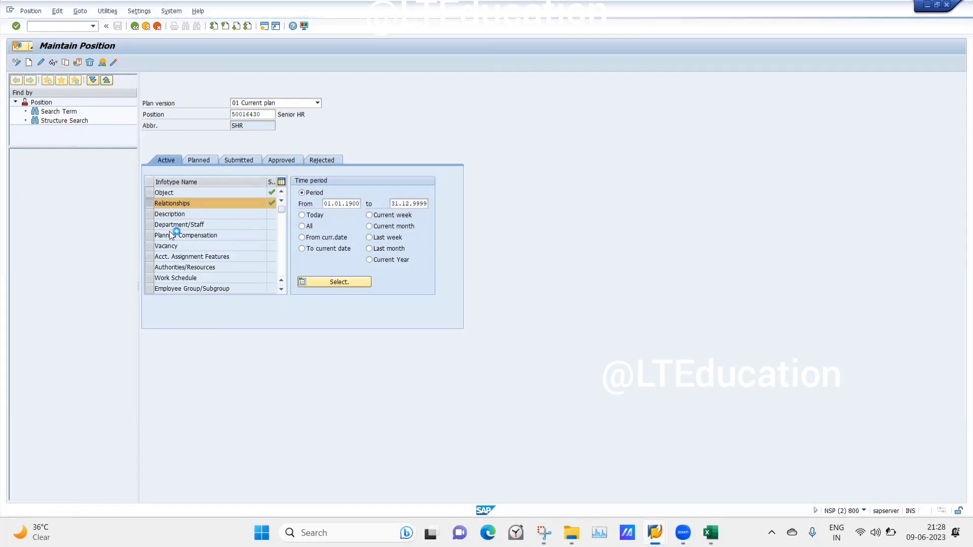
{"action": "key", "text": "F5"}
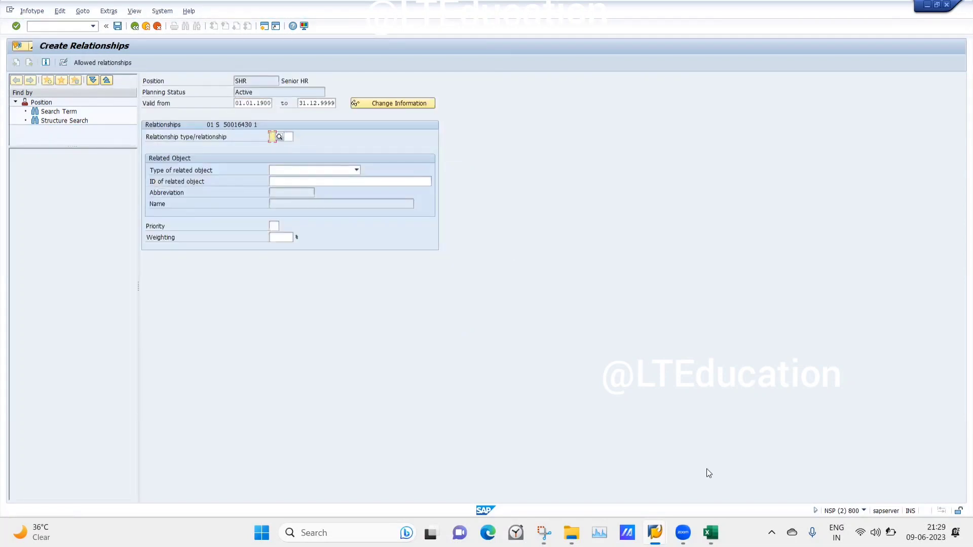
- Check the task relationship codes in the Excel notes and return to the Create Relationships form in SAP
{"action": "left_click", "coordinate": [710, 532]}
{"action": "left_click", "coordinate": [346, 369]}
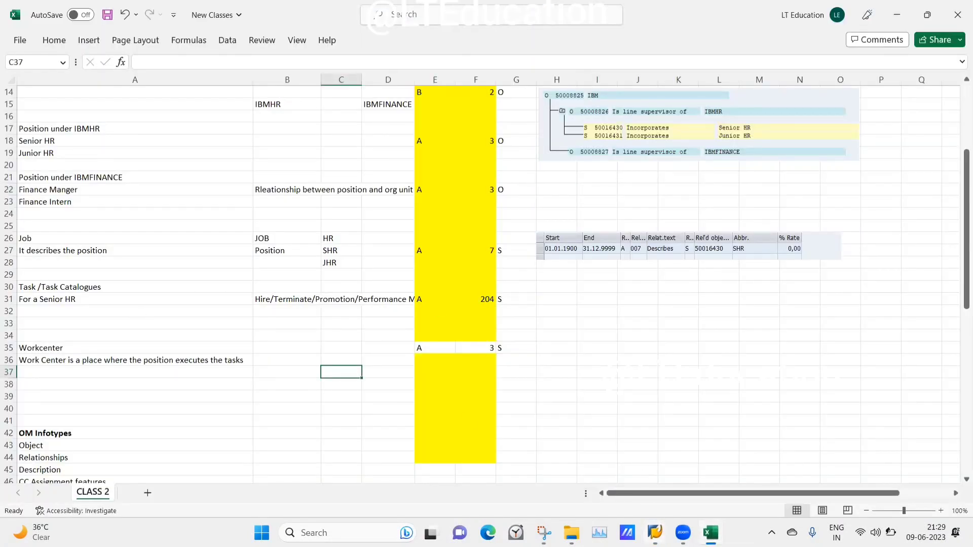
{"action": "left_click", "coordinate": [655, 533]}
{"action": "left_click", "coordinate": [722, 468]}
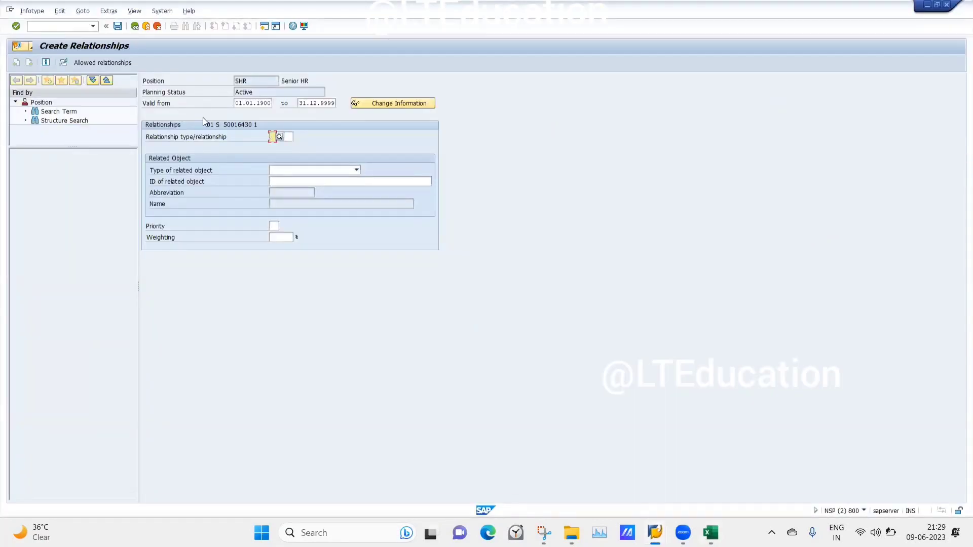
- Set the relationship to B 204 and choose T Task as the type of related object
{"action": "type", "text": "B"}
{"action": "type", "text": "204"}
{"action": "key", "text": "Return"}
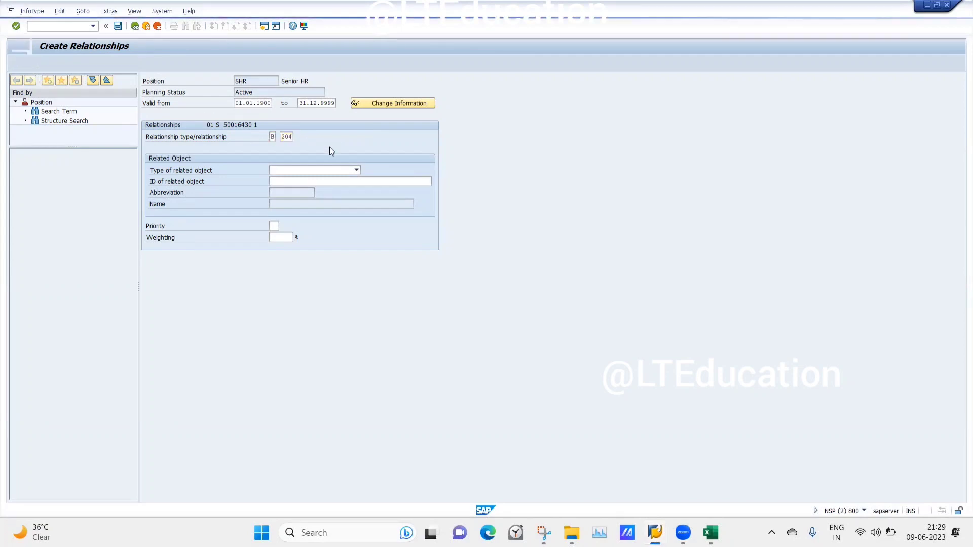
{"action": "left_click", "coordinate": [358, 169]}
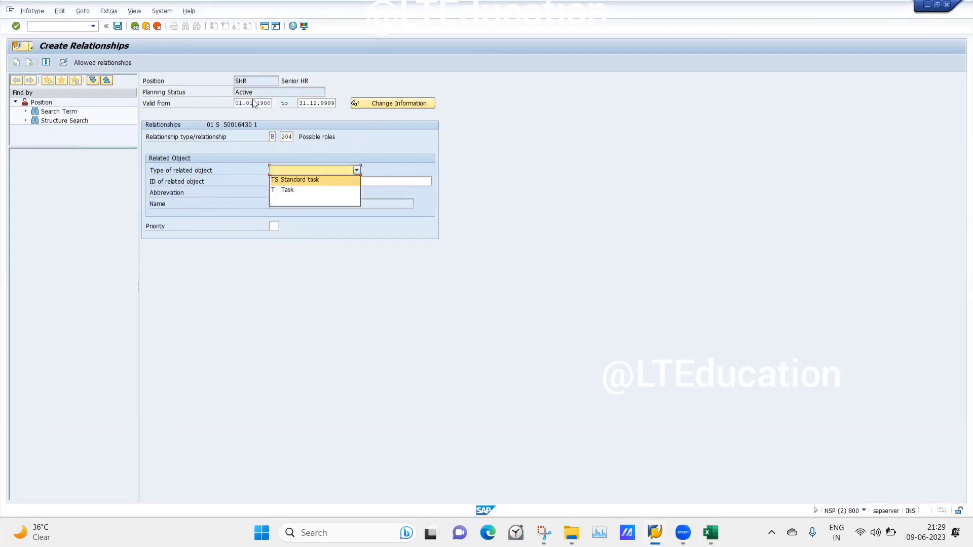
{"action": "key", "text": "Escape"}
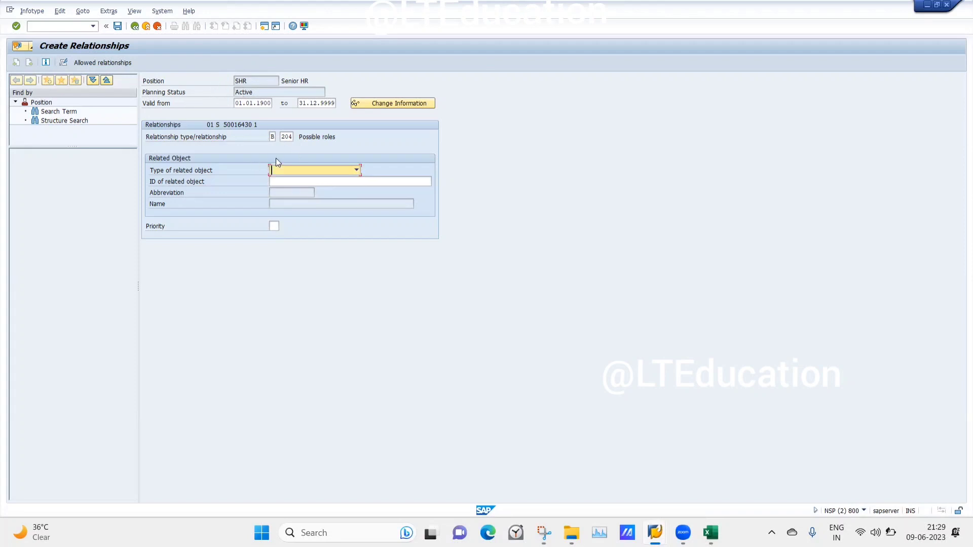
{"action": "left_click", "coordinate": [343, 169]}
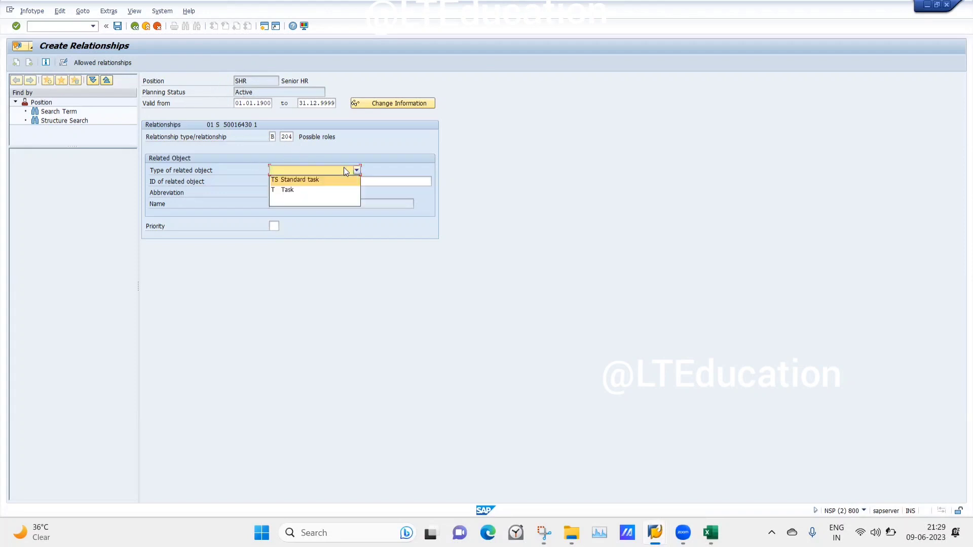
{"action": "left_click", "coordinate": [290, 189]}
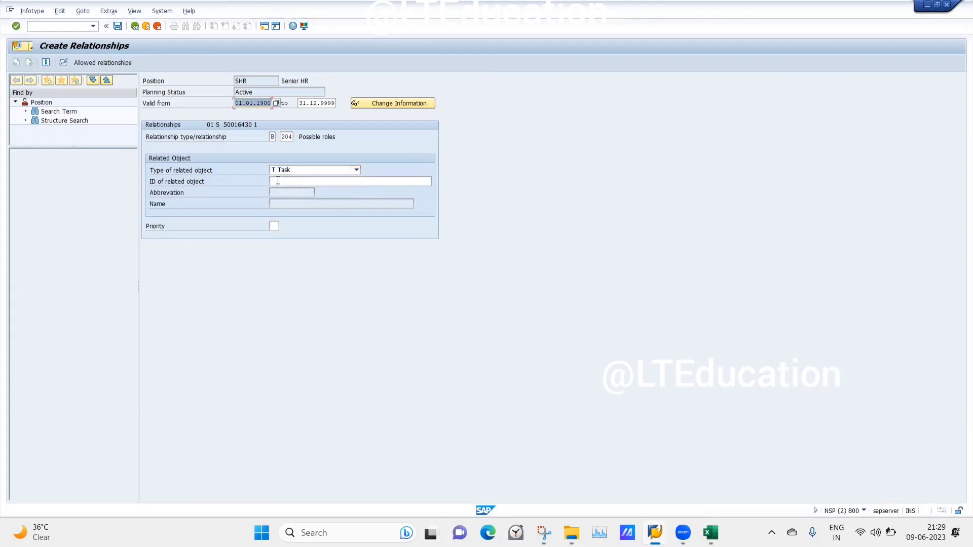
{"action": "left_click", "coordinate": [278, 181]}
- Switch to the SAP Task catalog and capture a snip of the Senior HR Tasks branch with its four subtasks
{"action": "mouse_move", "coordinate": [711, 531]}
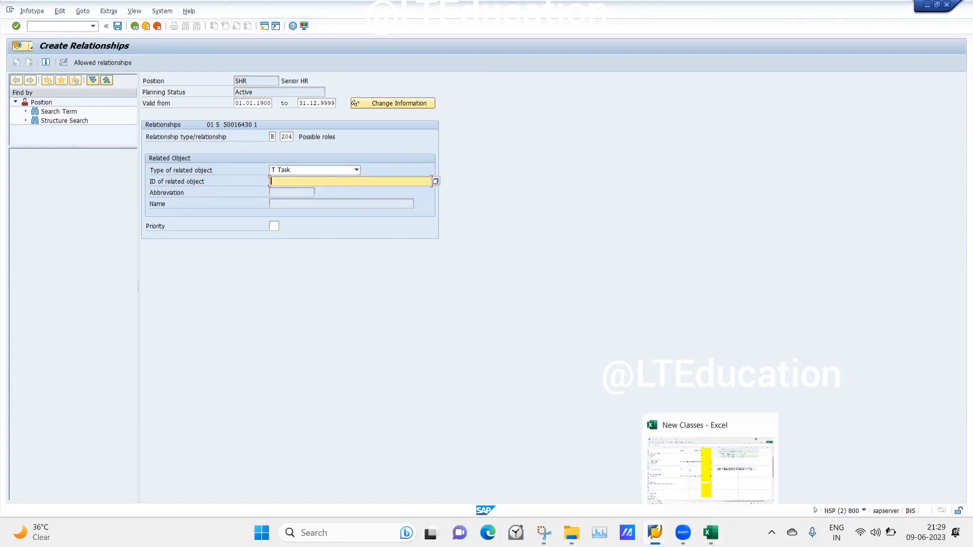
{"action": "mouse_move", "coordinate": [654, 532]}
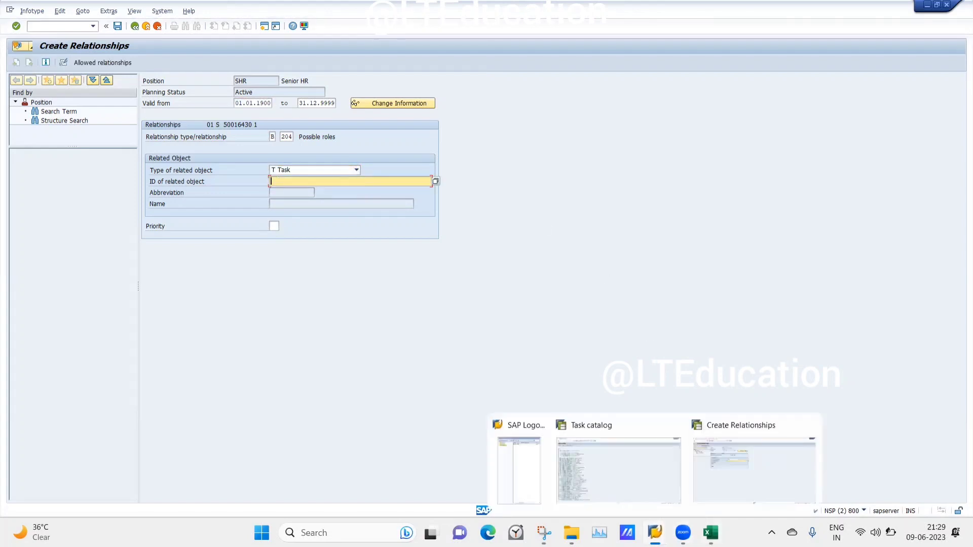
{"action": "left_click", "coordinate": [593, 456]}
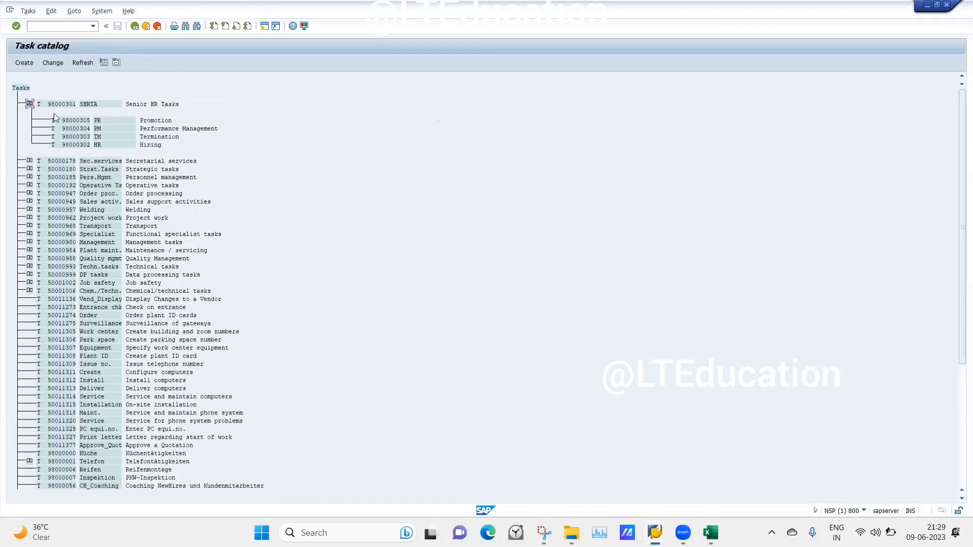
{"action": "mouse_move", "coordinate": [543, 532]}
{"action": "left_click", "coordinate": [542, 467]}
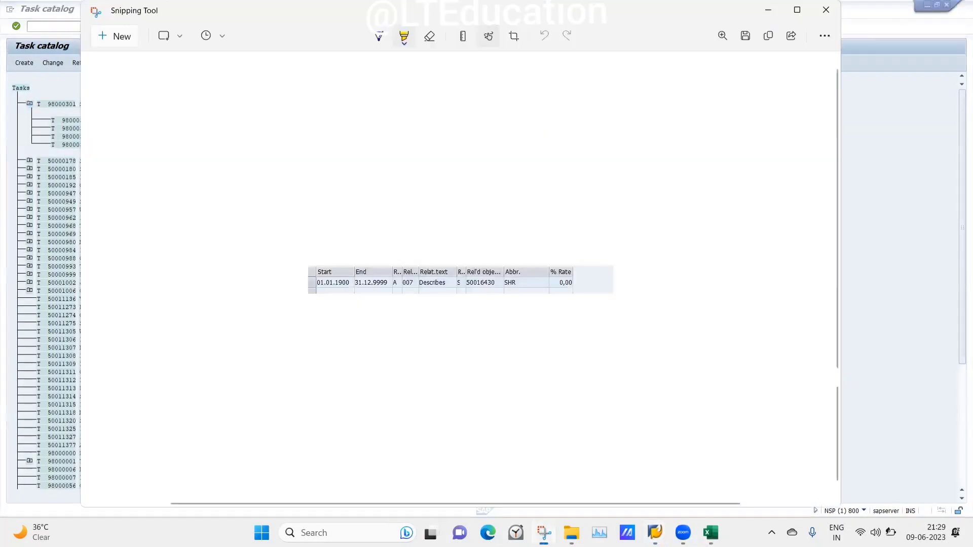
{"action": "left_click", "coordinate": [119, 44]}
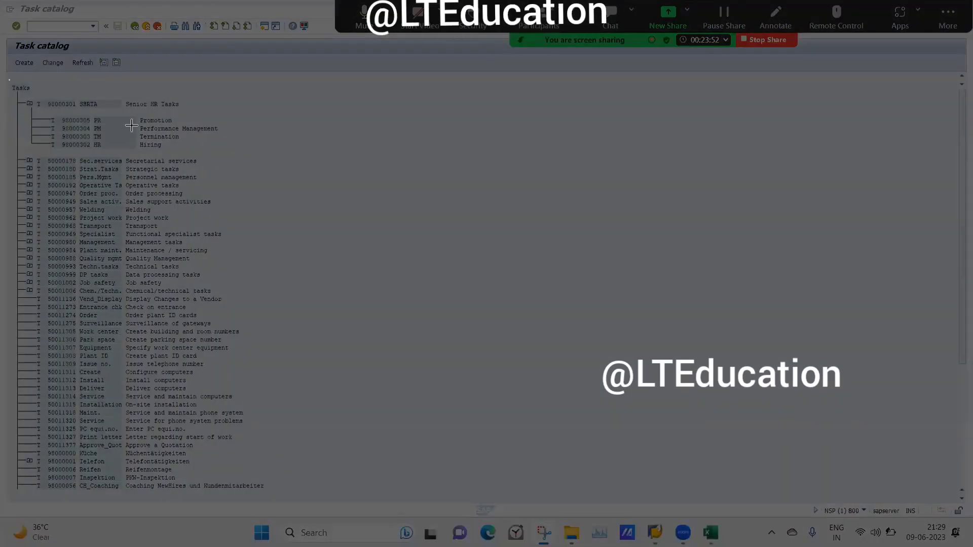
{"action": "left_click_drag", "start_coordinate": [10, 79], "coordinate": [232, 150]}
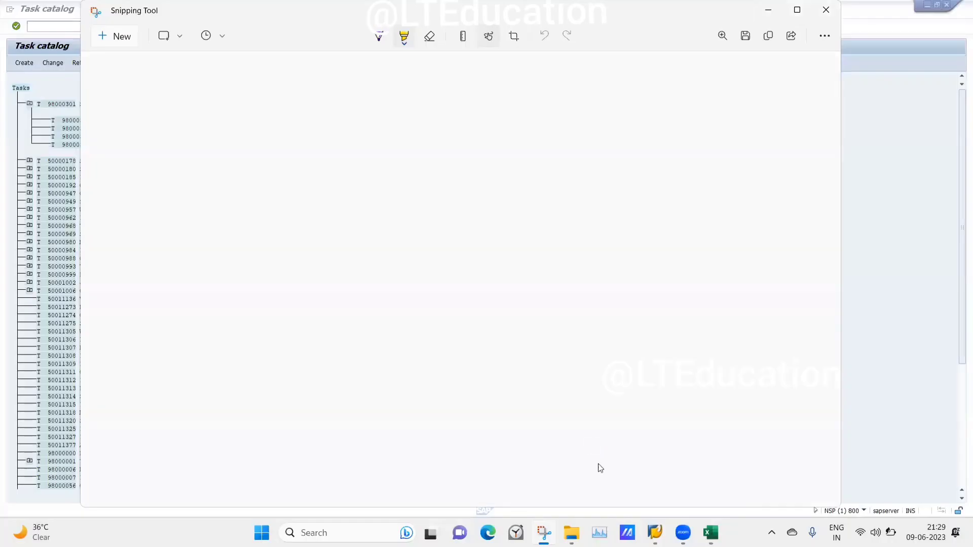
- Paste the task catalog snip into the Excel notes at cell H30
{"action": "left_click", "coordinate": [711, 531]}
{"action": "left_click", "coordinate": [570, 299]}
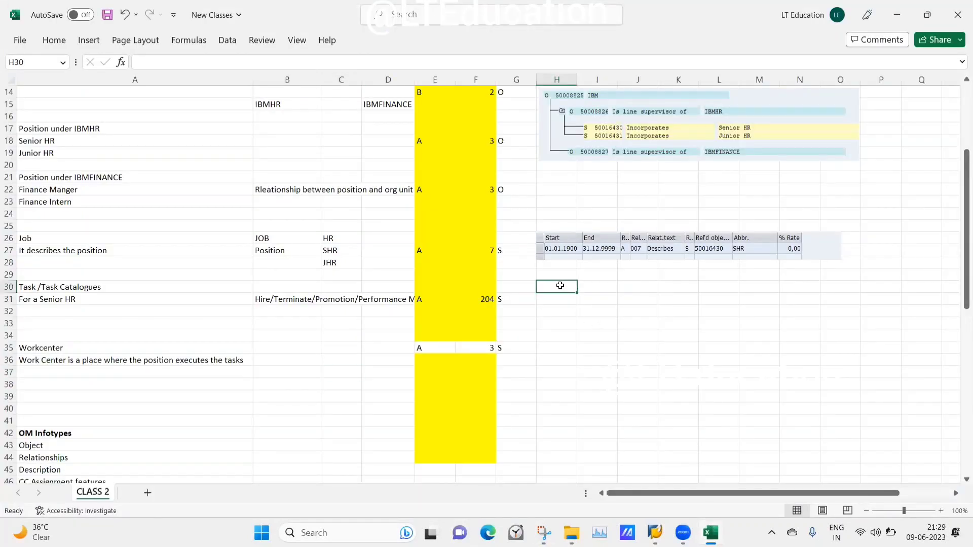
{"action": "key", "text": "ctrl+v"}
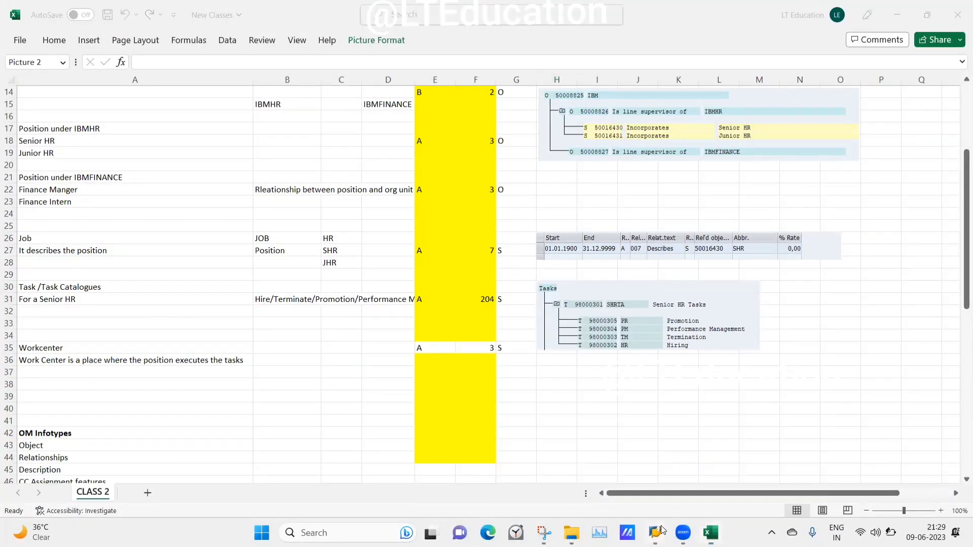
- Return to Create Relationships in SAP, enter 98000301 as the related object ID, and save the record
{"action": "left_click", "coordinate": [664, 530]}
{"action": "left_click", "coordinate": [719, 471]}
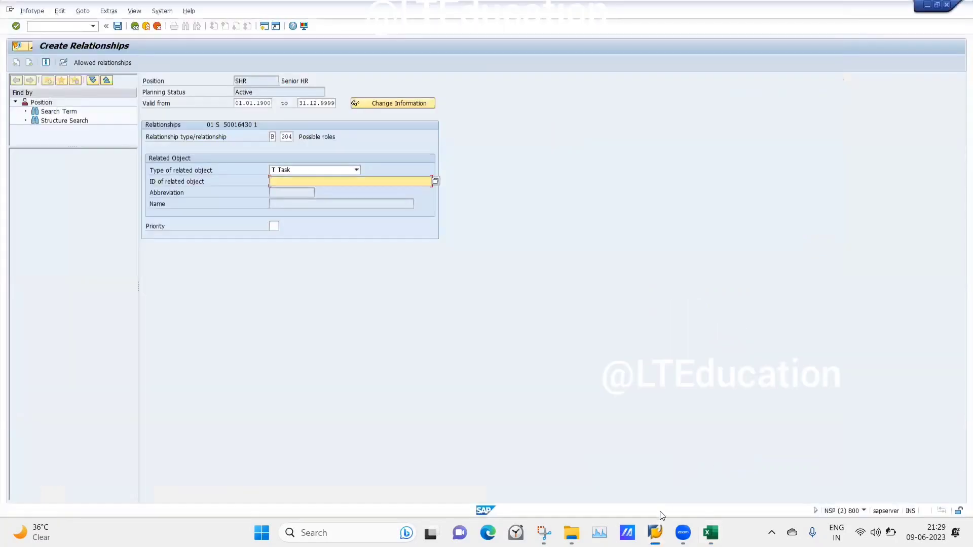
{"action": "left_click", "coordinate": [711, 531]}
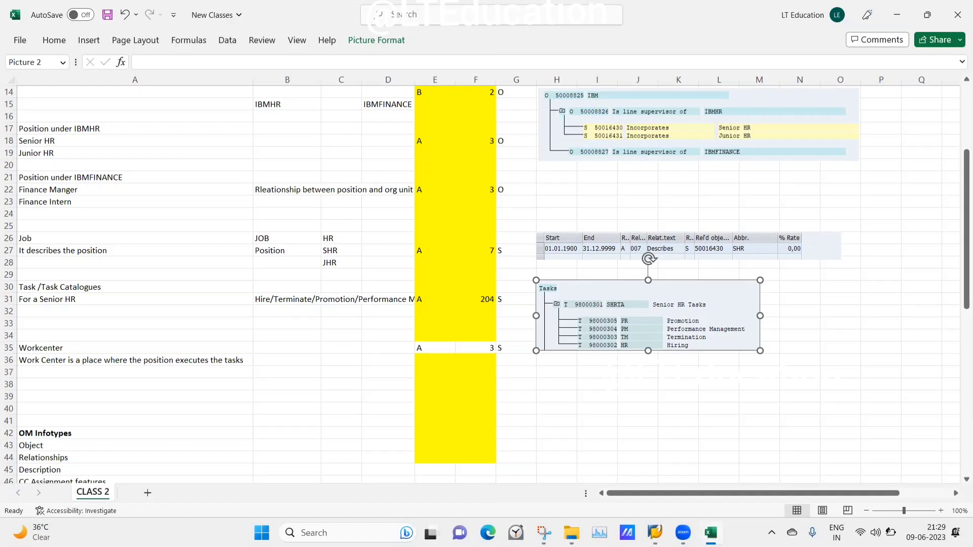
{"action": "key", "text": "alt+Tab"}
{"action": "type", "text": "98"}
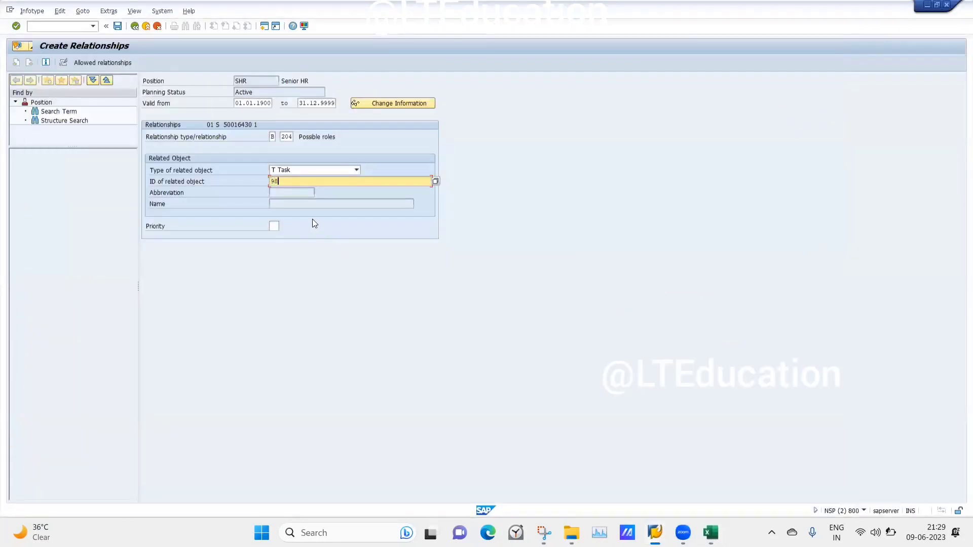
{"action": "type", "text": "000301"}
{"action": "key", "text": "Return"}
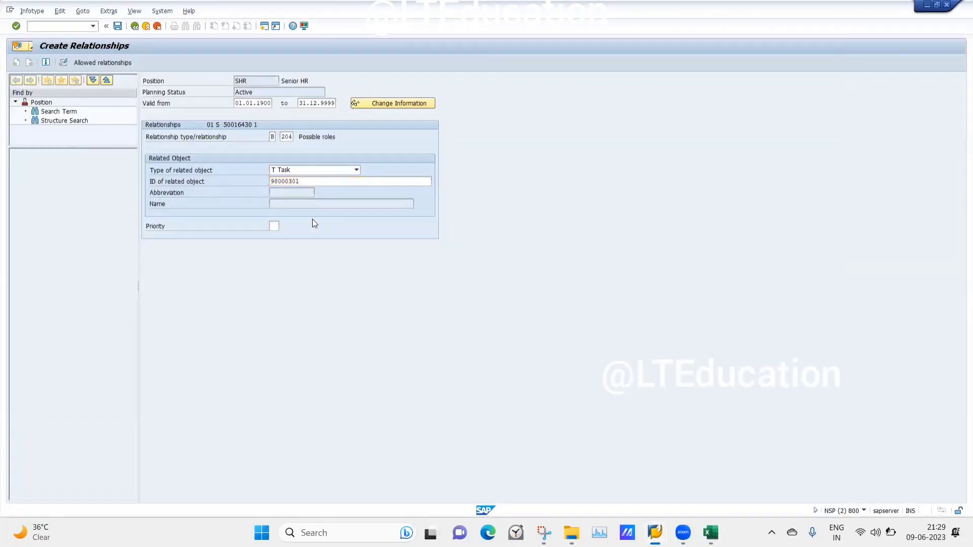
{"action": "left_click", "coordinate": [117, 26]}
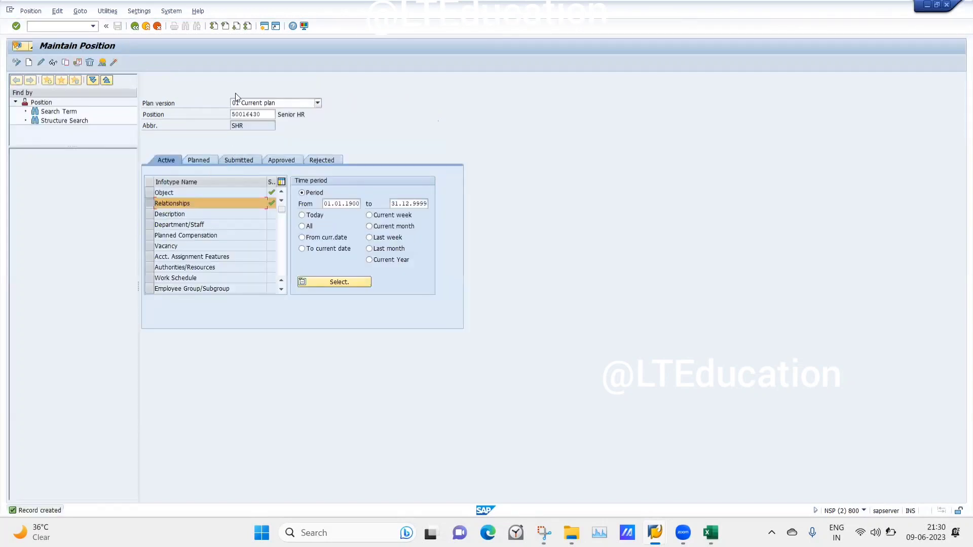
- Open the relationships overview of the Senior HR position and capture a snip of the listed records
{"action": "left_click", "coordinate": [103, 62]}
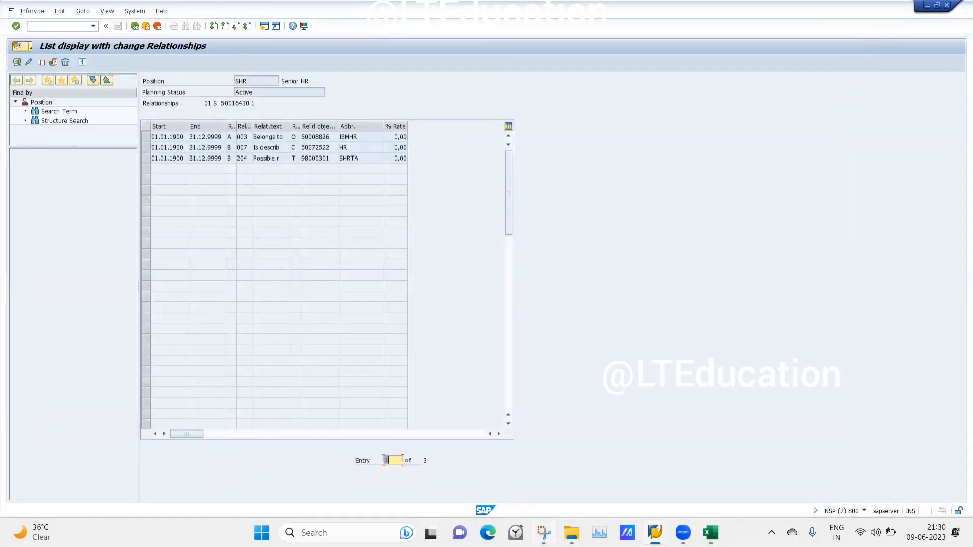
{"action": "left_click", "coordinate": [544, 532]}
{"action": "left_click", "coordinate": [120, 40]}
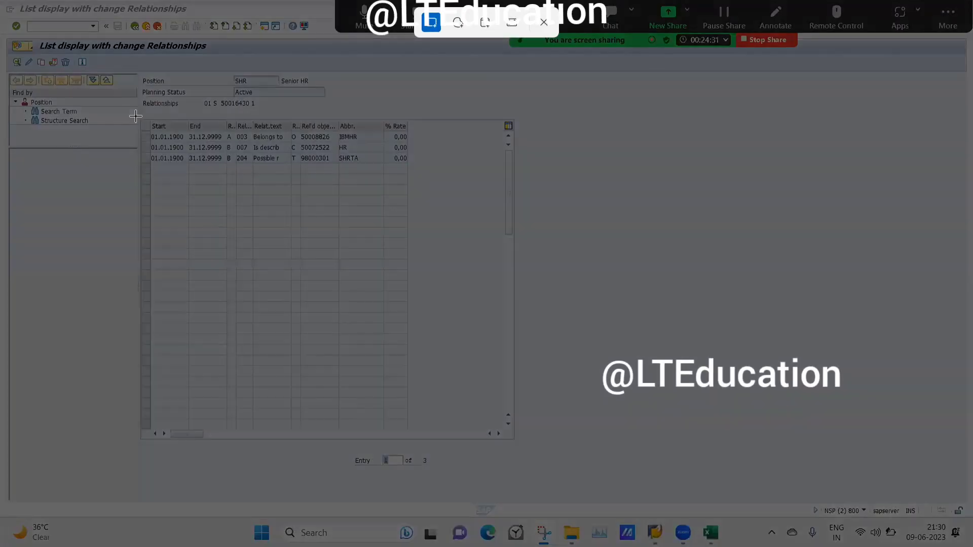
{"action": "left_click_drag", "start_coordinate": [136, 117], "coordinate": [452, 173]}
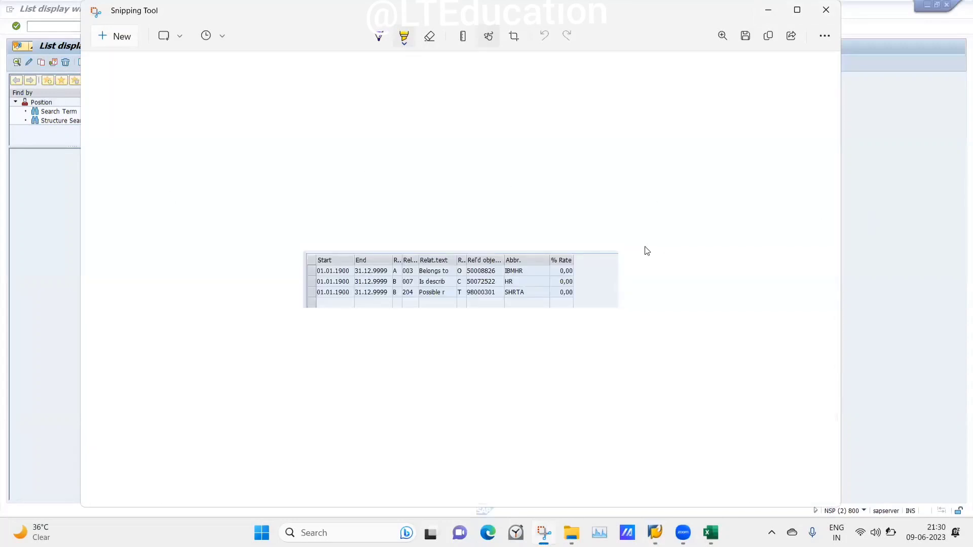
{"action": "left_click", "coordinate": [889, 237]}
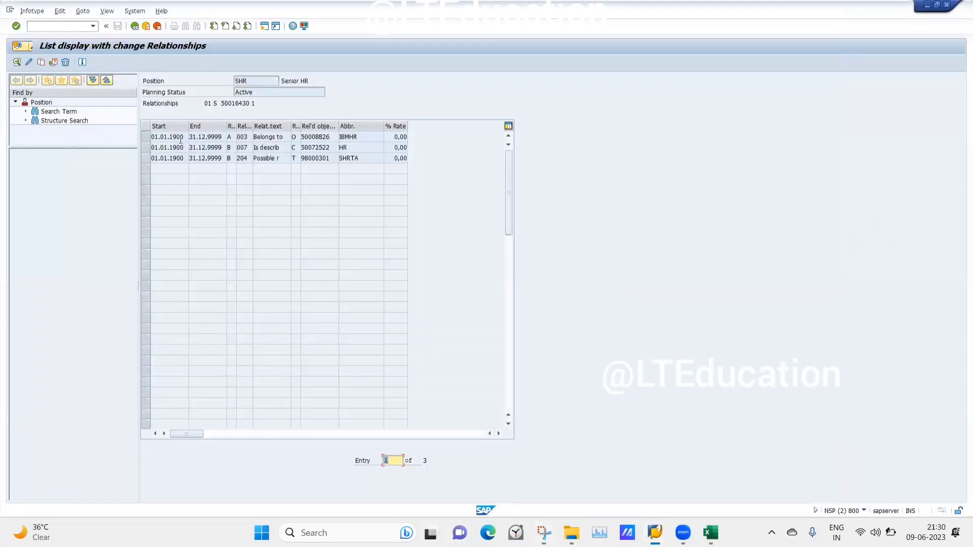
- Review the Senior HR position's relationships to the organizational unit, the job and the task one by one
{"action": "left_click", "coordinate": [145, 138]}
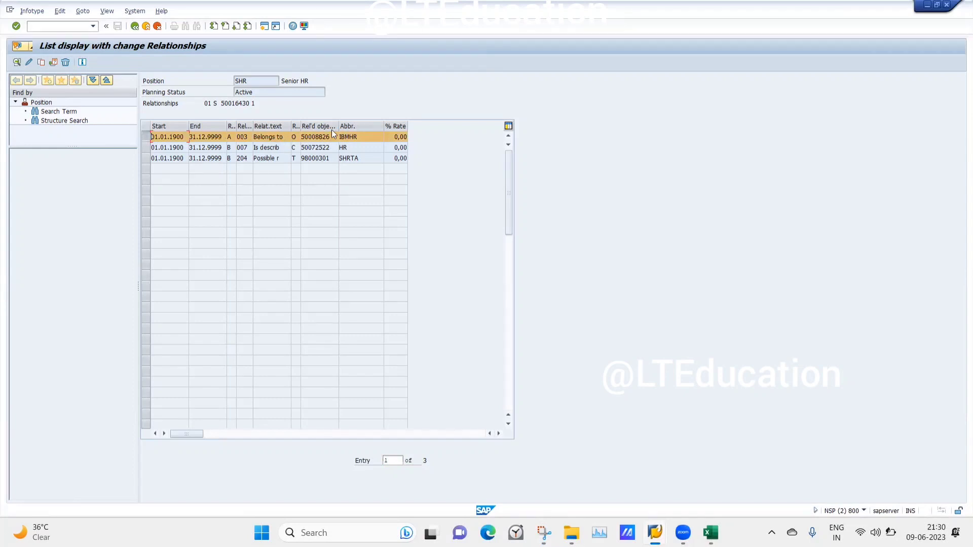
{"action": "left_click", "coordinate": [376, 137]}
{"action": "left_click", "coordinate": [145, 136]}
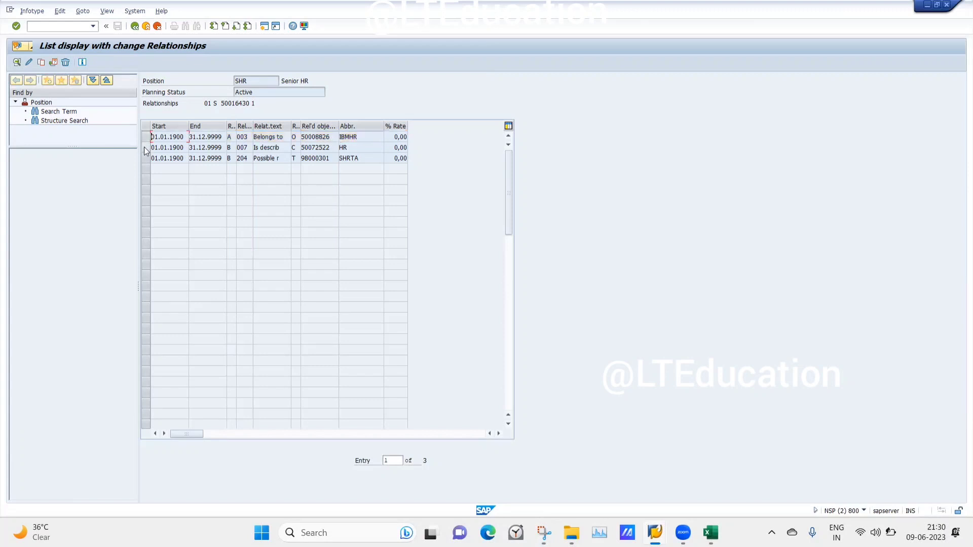
{"action": "left_click", "coordinate": [145, 148]}
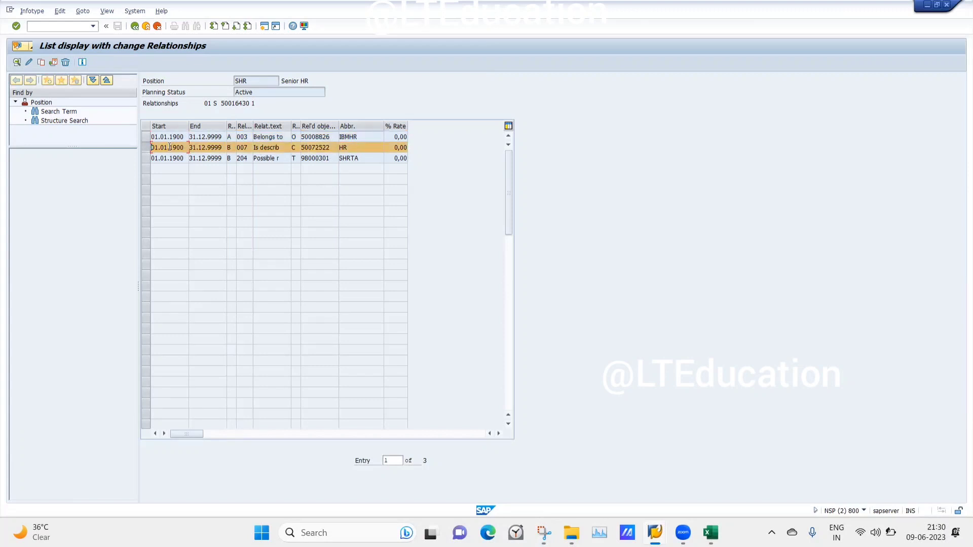
{"action": "left_click", "coordinate": [146, 149]}
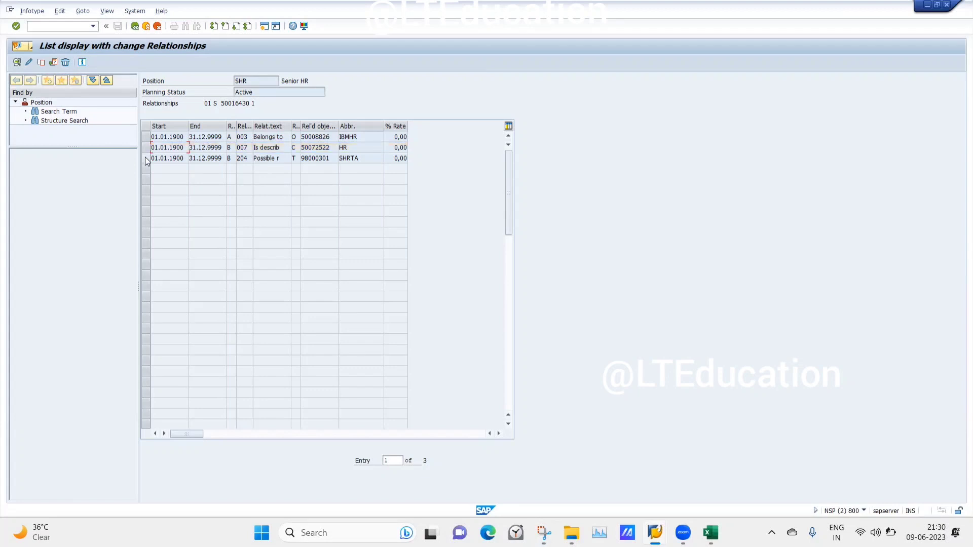
{"action": "left_click", "coordinate": [146, 158]}
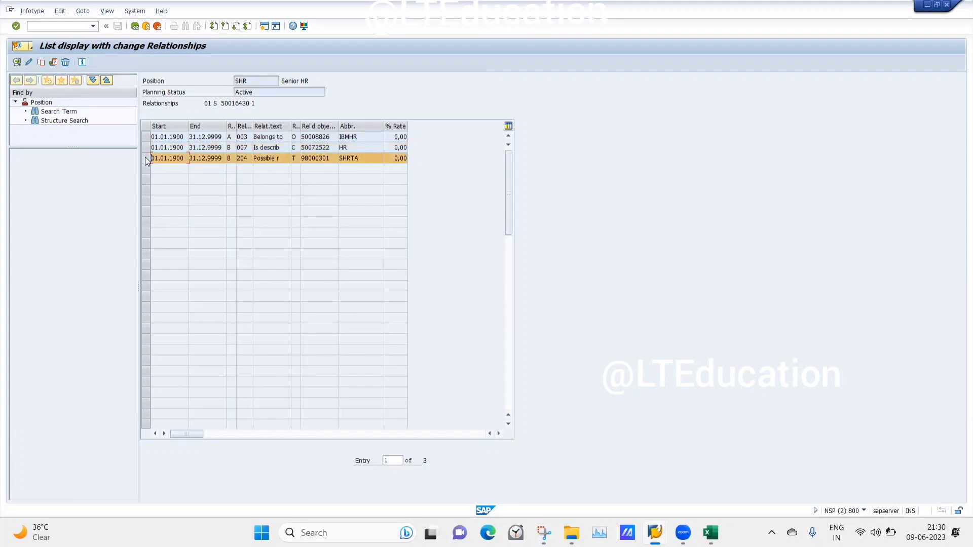
{"action": "left_click", "coordinate": [368, 158]}
- Check the Senior HR Tasks branch in the Task catalog and return to the position's relationships list
{"action": "mouse_move", "coordinate": [654, 532]}
{"action": "left_click", "coordinate": [629, 459]}
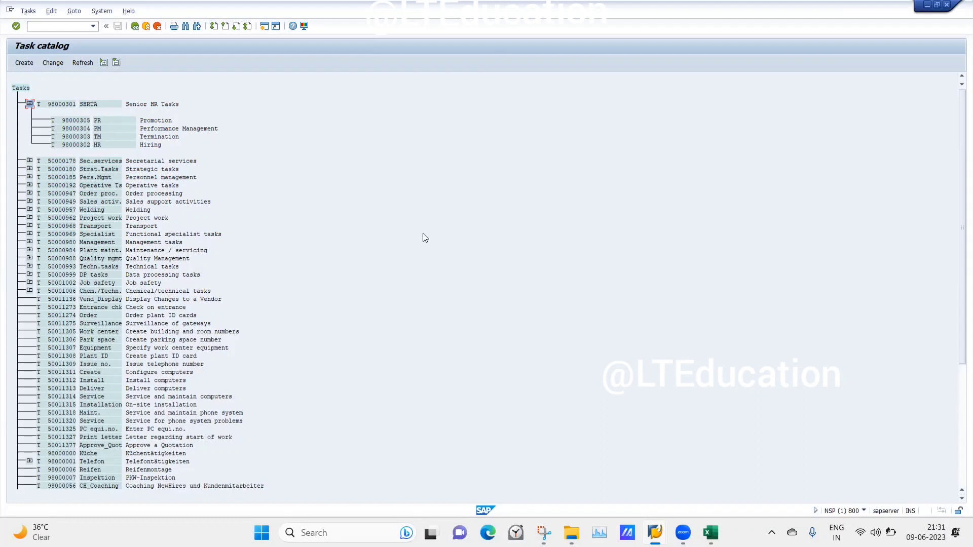
{"action": "mouse_move", "coordinate": [648, 522]}
{"action": "left_click", "coordinate": [741, 475]}
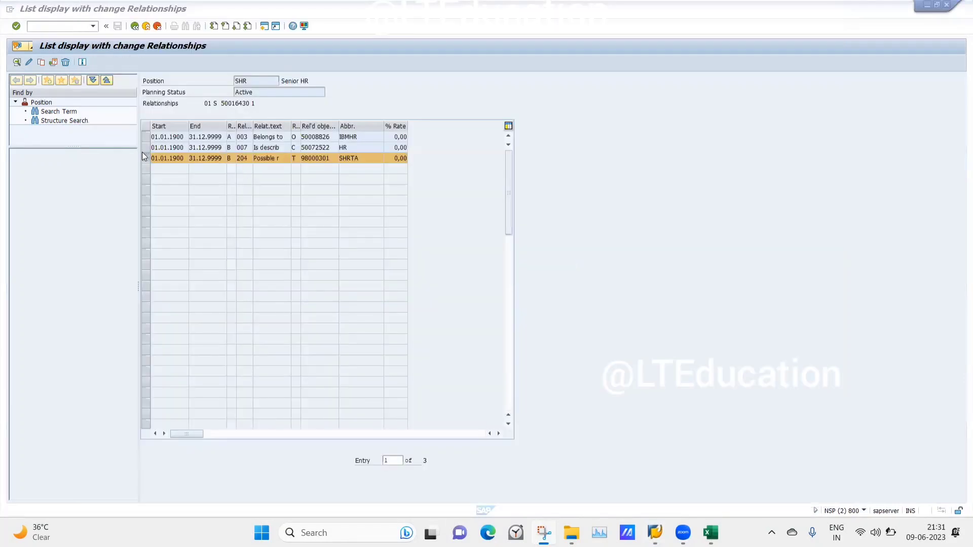
- Capture the Senior HR position header with its relationships list and paste the snip into the Excel notes at cell N30
{"action": "key", "text": "super+shift+s"}
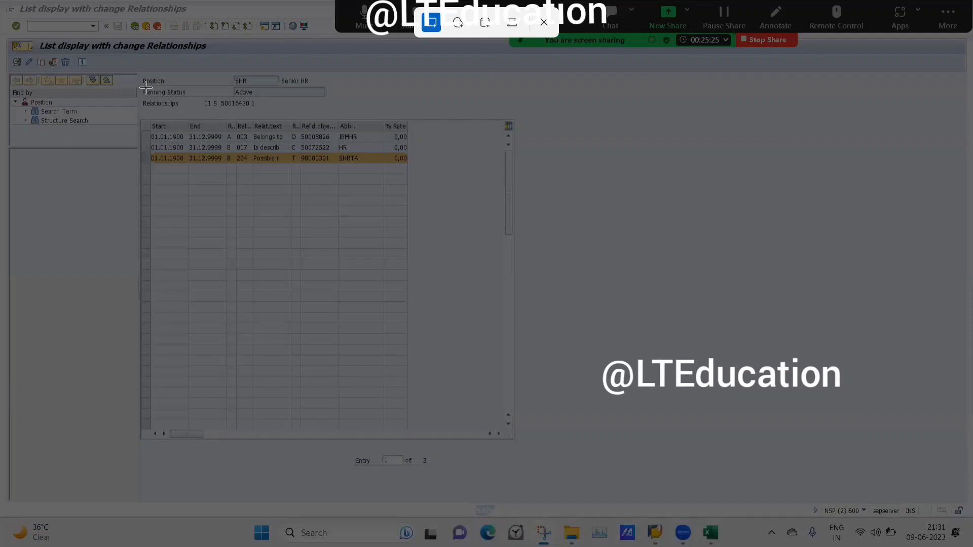
{"action": "left_click_drag", "start_coordinate": [140, 75], "coordinate": [422, 170]}
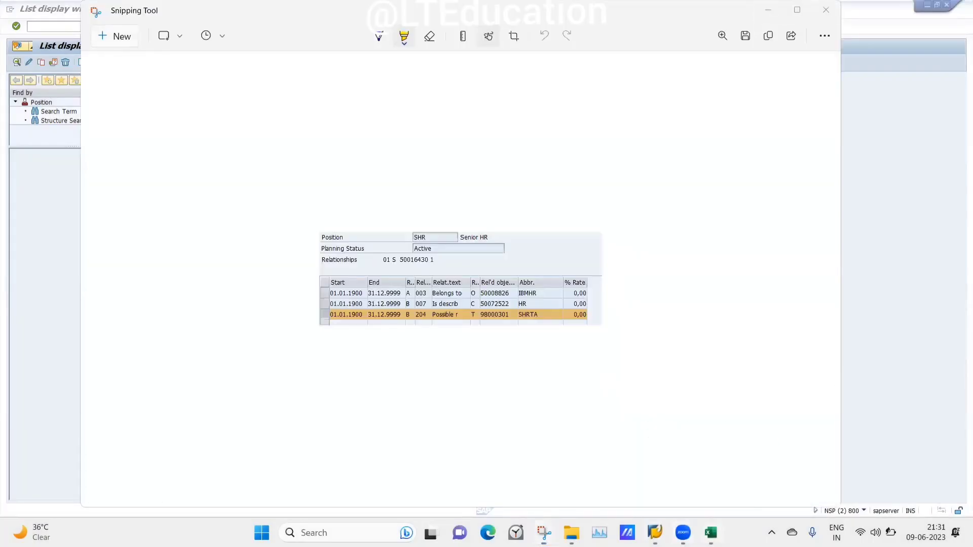
{"action": "key", "text": "alt+Tab"}
{"action": "left_click", "coordinate": [791, 288]}
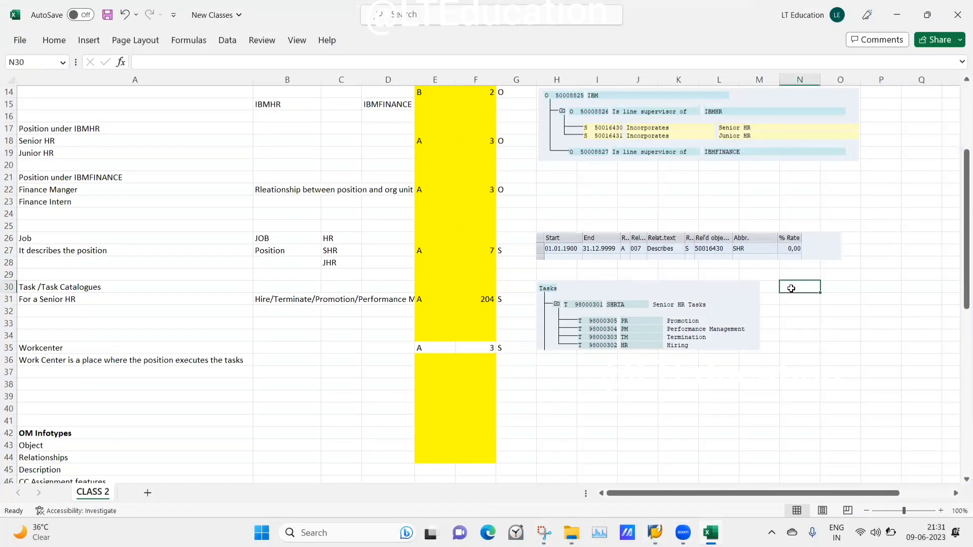
{"action": "key", "text": "ctrl+v"}
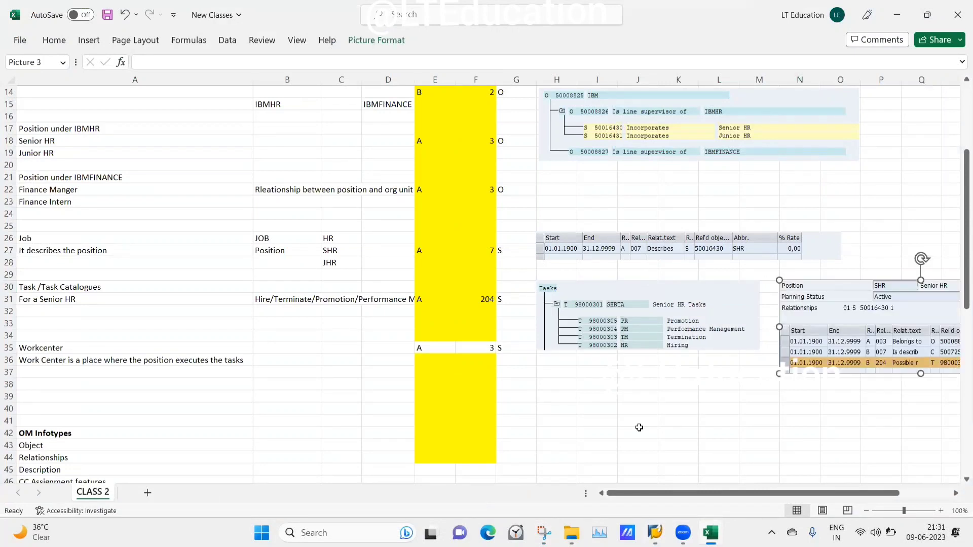
- Switch from Excel to the SAP Task catalog and open the Maintain object transaction in a new session
{"action": "left_click", "coordinate": [657, 531]}
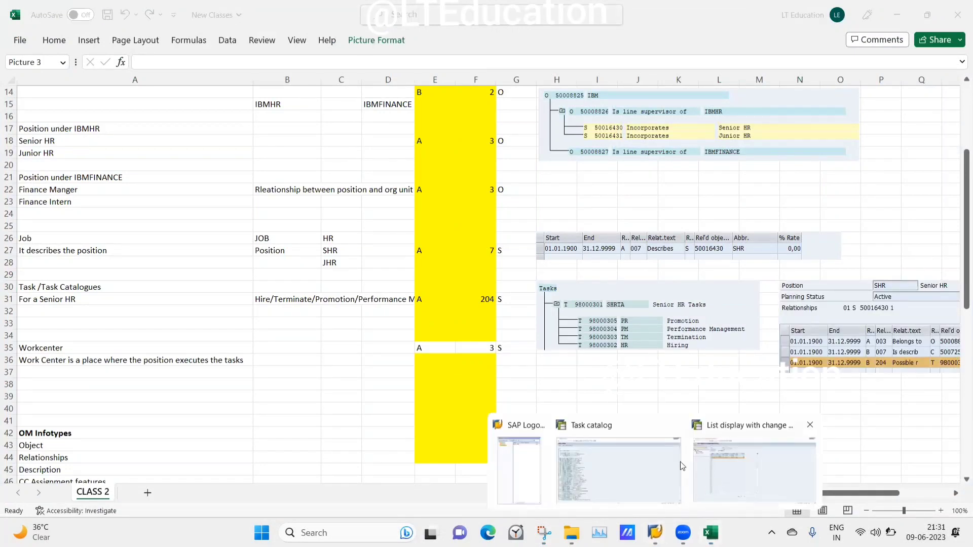
{"action": "left_click", "coordinate": [632, 458]}
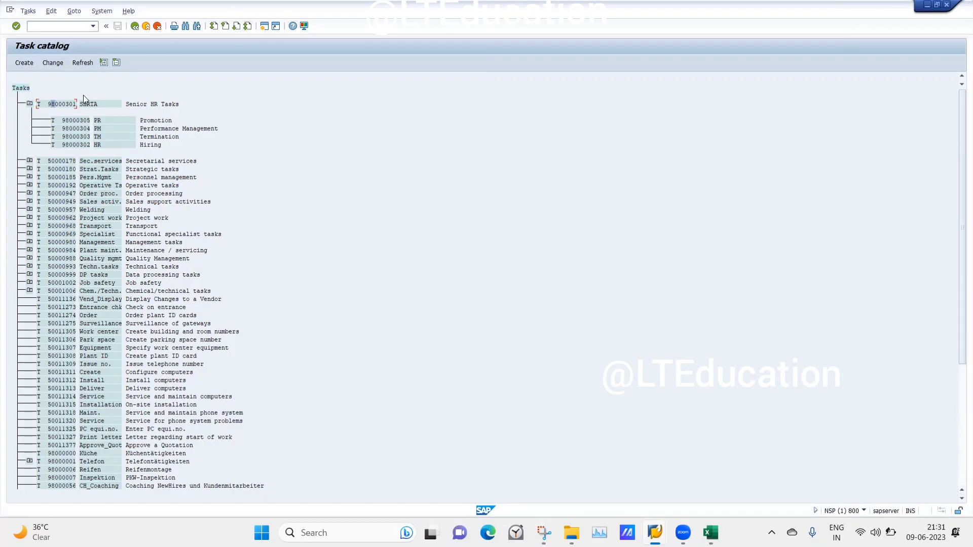
{"action": "left_click", "coordinate": [266, 27]}
{"action": "type", "text": "pp02"}
{"action": "key", "text": "Return"}
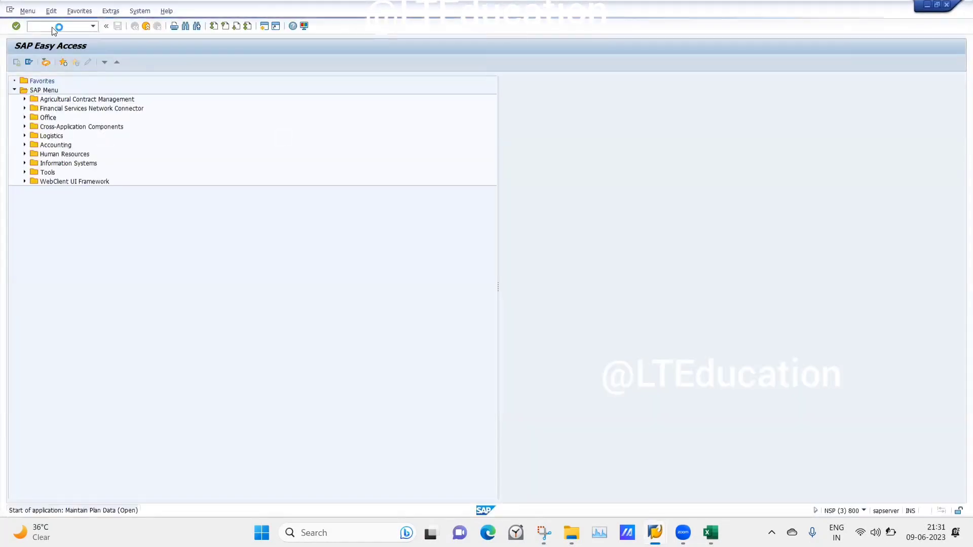
{"action": "left_click", "coordinate": [51, 27]}
{"action": "type", "text": "/npo13"}
{"action": "key", "text": "Return"}
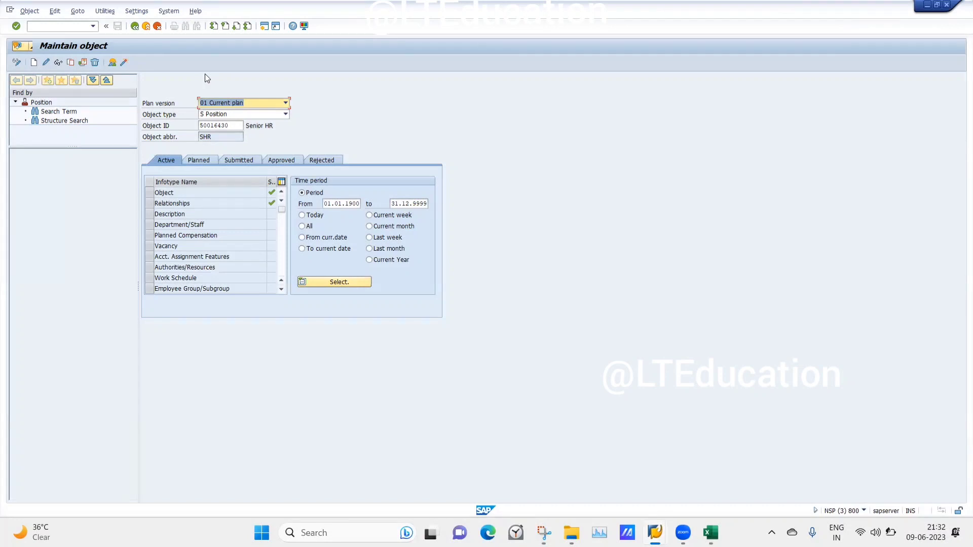
- Look through the object types and set the Maintain object type to TS Standard task
{"action": "left_click", "coordinate": [286, 115]}
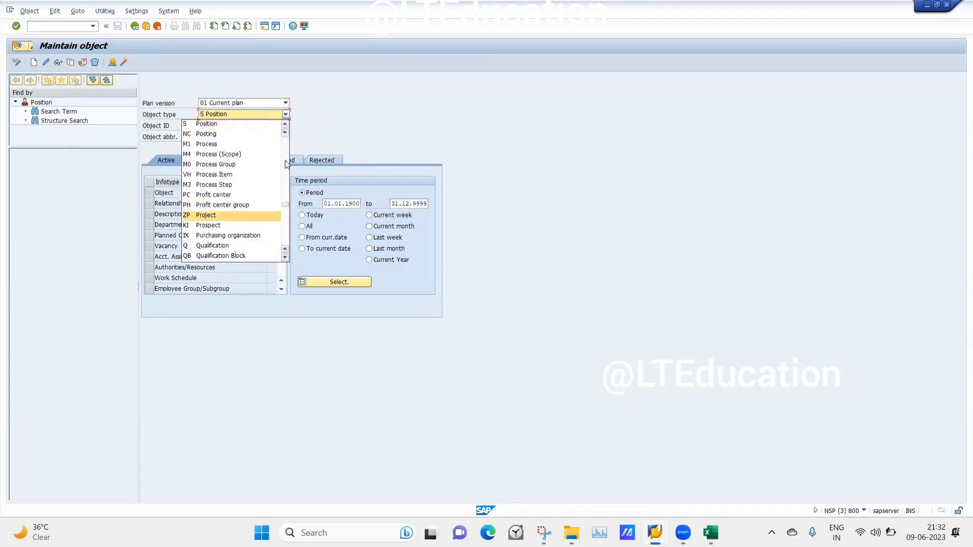
{"action": "scroll", "coordinate": [286, 163], "scroll_direction": "up", "scroll_amount": 8}
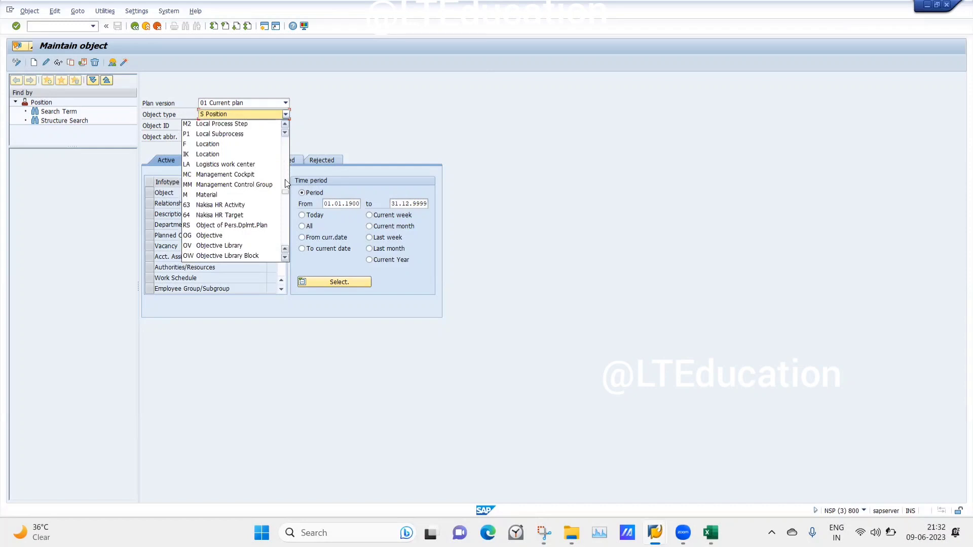
{"action": "mouse_move", "coordinate": [286, 194]}
{"action": "left_mouse_down"}
{"action": "mouse_move", "coordinate": [286, 167]}
{"action": "mouse_move", "coordinate": [284, 212]}
{"action": "left_mouse_up"}
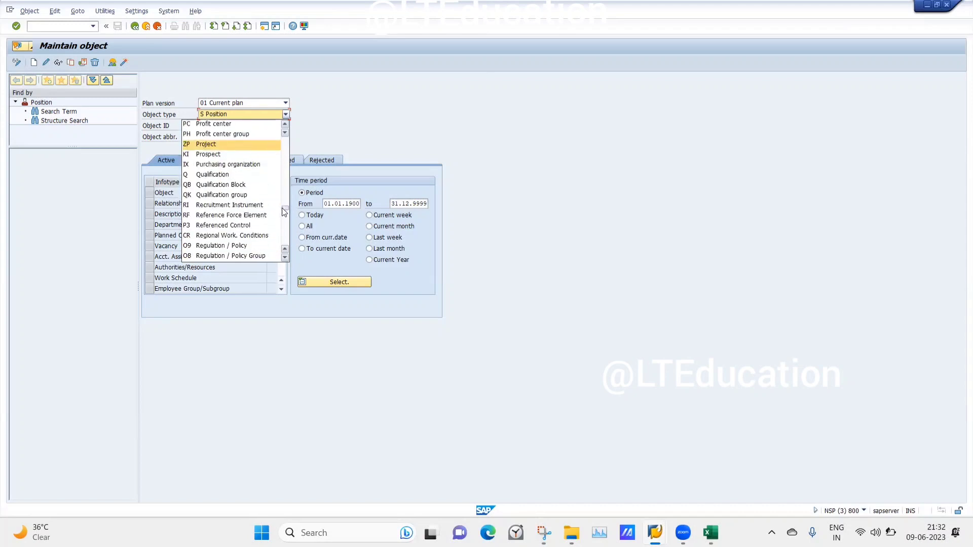
{"action": "left_click", "coordinate": [389, 105]}
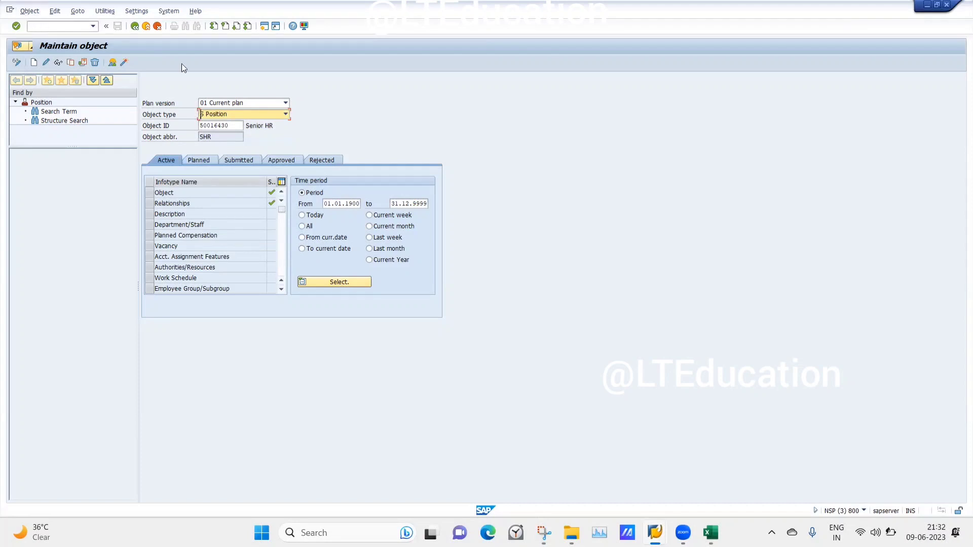
{"action": "left_click", "coordinate": [285, 115]}
{"action": "type", "text": "st"}
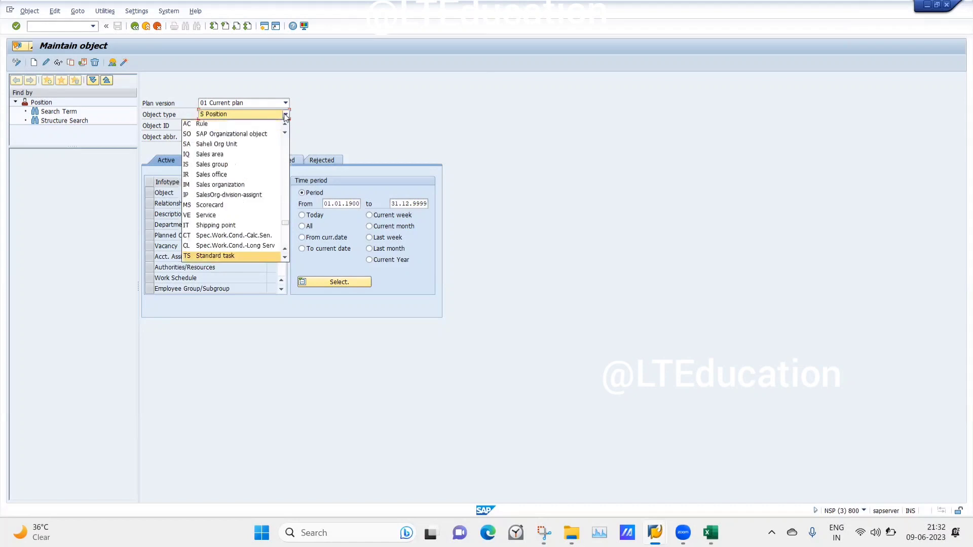
{"action": "key", "text": "Down"}
{"action": "key", "text": "Down"}
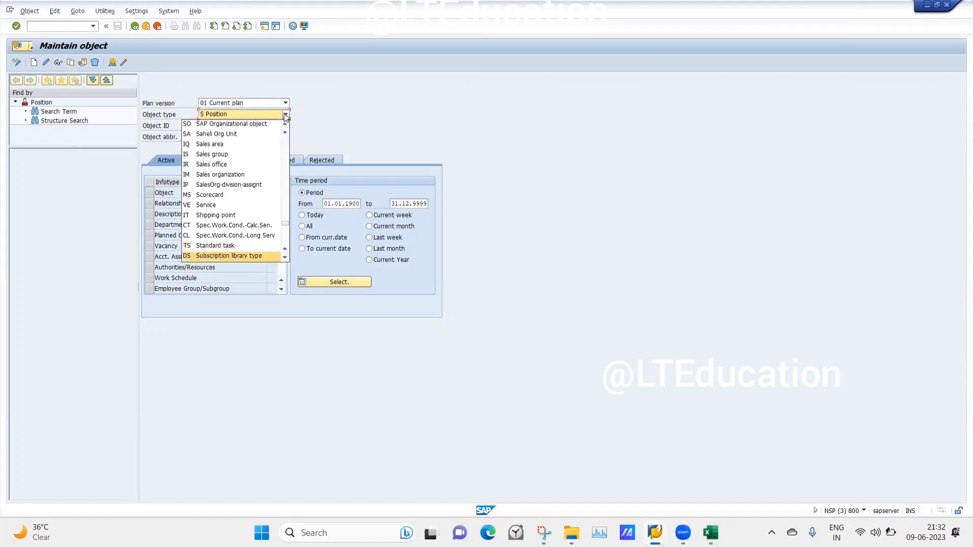
{"action": "key", "text": "Up"}
{"action": "key", "text": "Up"}
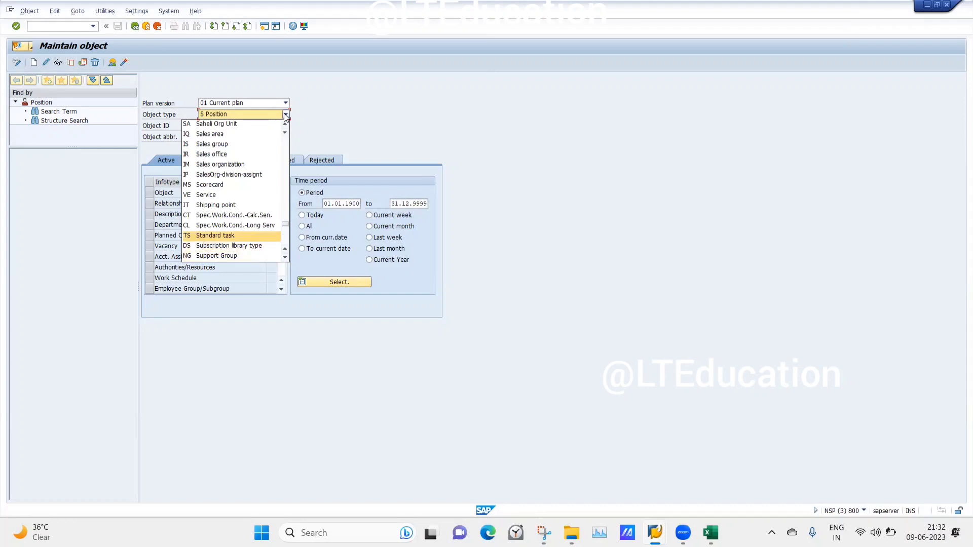
{"action": "key", "text": "Return"}
- Check the relationships list and the Excel notes for the Senior HR Tasks number and replace the object ID with 98000301
{"action": "mouse_move", "coordinate": [652, 531]}
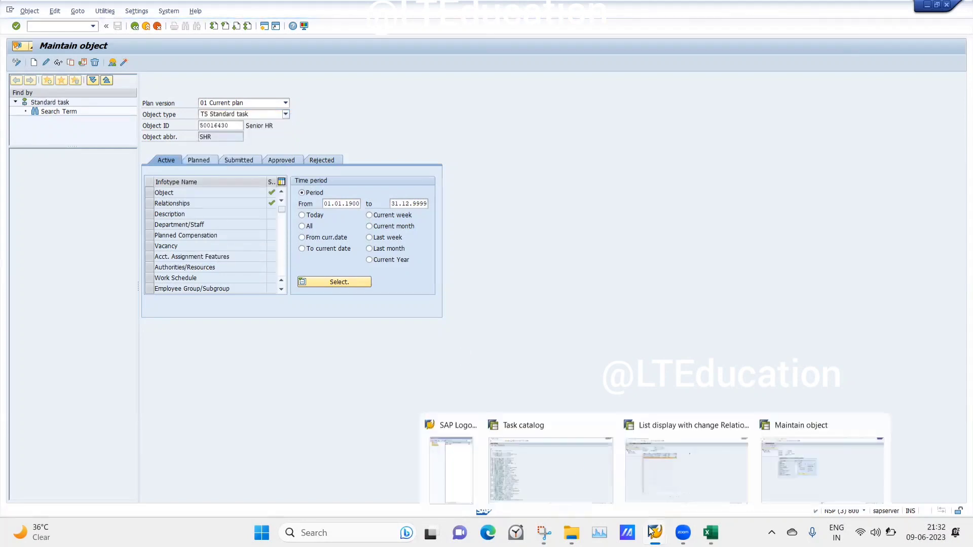
{"action": "left_click", "coordinate": [649, 481]}
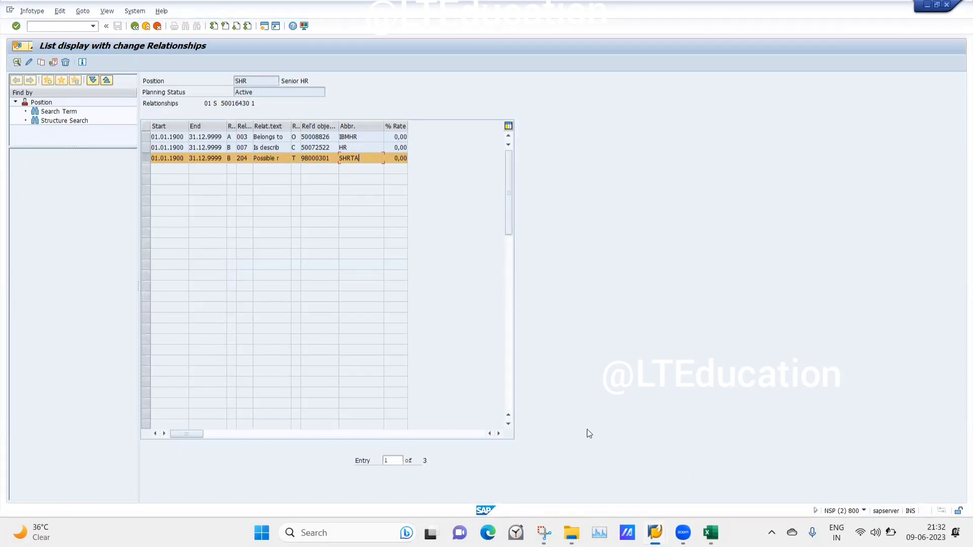
{"action": "mouse_move", "coordinate": [655, 531]}
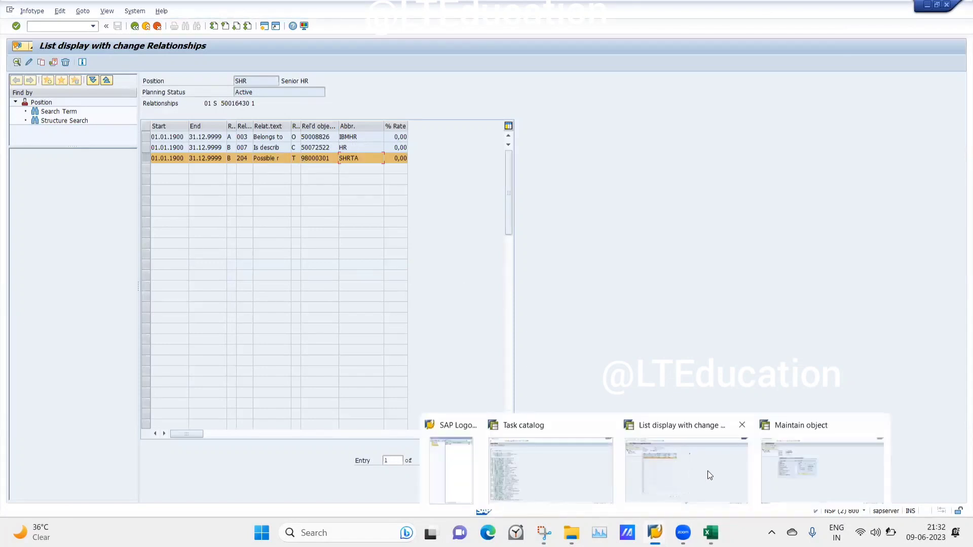
{"action": "left_click", "coordinate": [811, 460]}
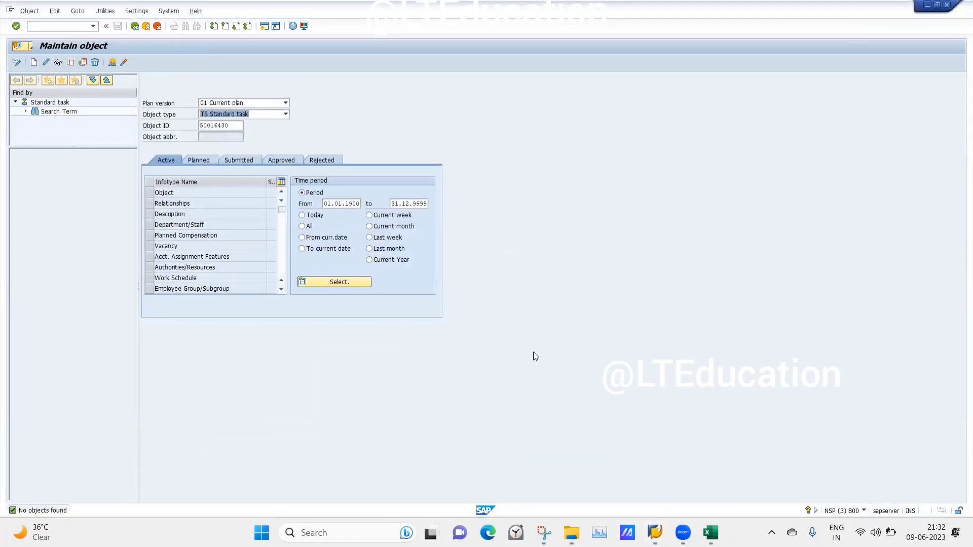
{"action": "left_click", "coordinate": [233, 127]}
{"action": "key", "text": "BackSpace"}
{"action": "key", "text": "BackSpace"}
{"action": "key", "text": "BackSpace"}
{"action": "key", "text": "BackSpace"}
{"action": "key", "text": "BackSpace"}
{"action": "key", "text": "BackSpace"}
{"action": "key", "text": "BackSpace"}
{"action": "key", "text": "BackSpace"}
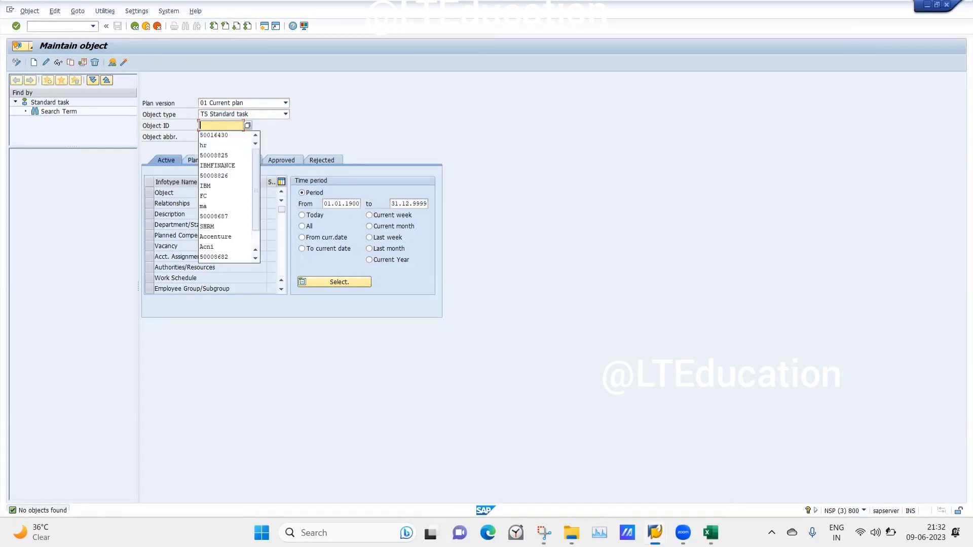
{"action": "mouse_move", "coordinate": [710, 532]}
{"action": "left_click", "coordinate": [707, 459]}
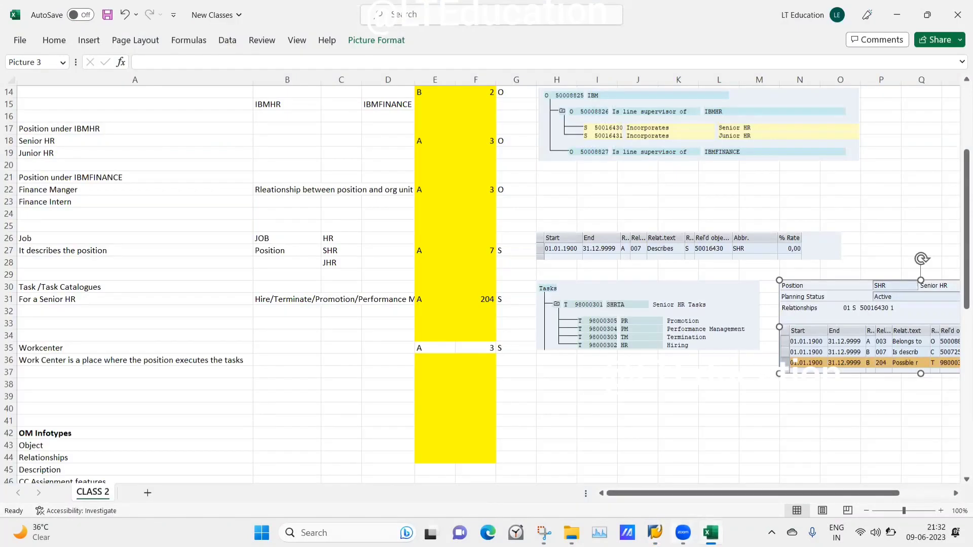
{"action": "mouse_move", "coordinate": [655, 532]}
{"action": "left_click", "coordinate": [821, 465]}
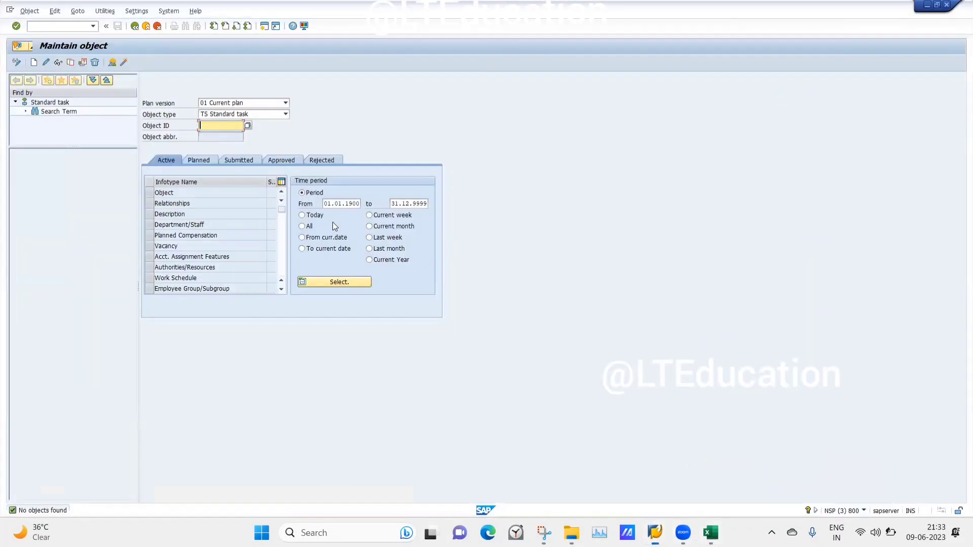
{"action": "type", "text": "98000301"}
{"action": "key", "text": "Return"}
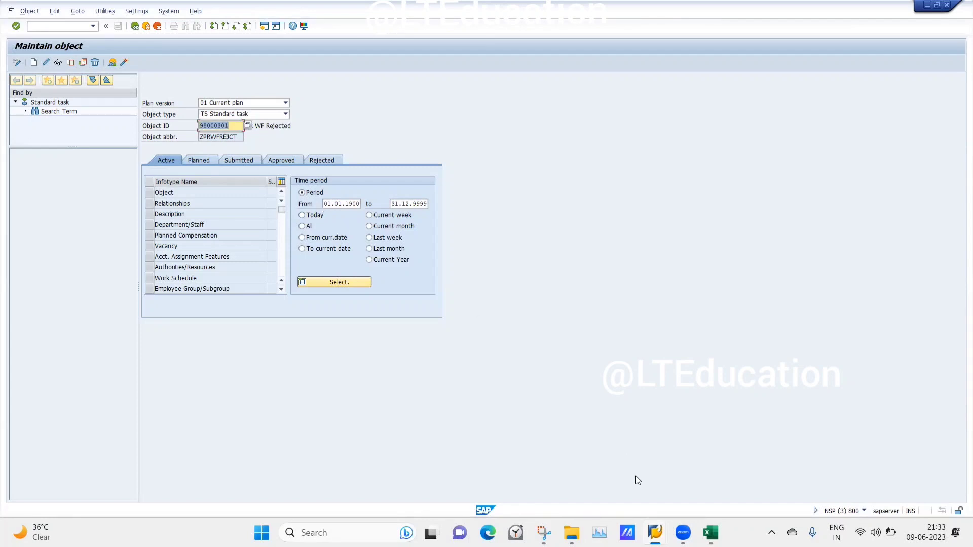
- Recheck the task snip in the Excel notes and set the object type to T Task for object 98000301
{"action": "left_click", "coordinate": [710, 532]}
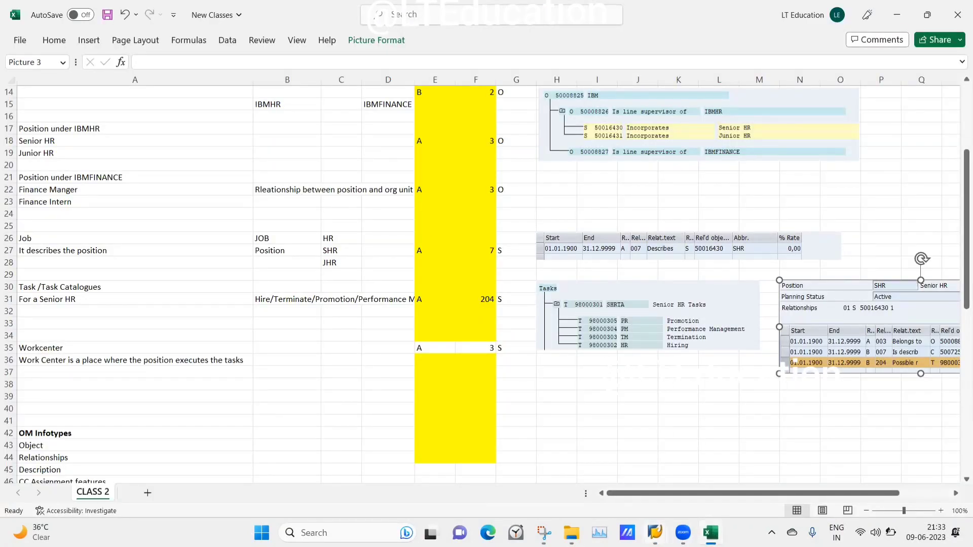
{"action": "mouse_move", "coordinate": [654, 533]}
{"action": "left_click", "coordinate": [808, 467]}
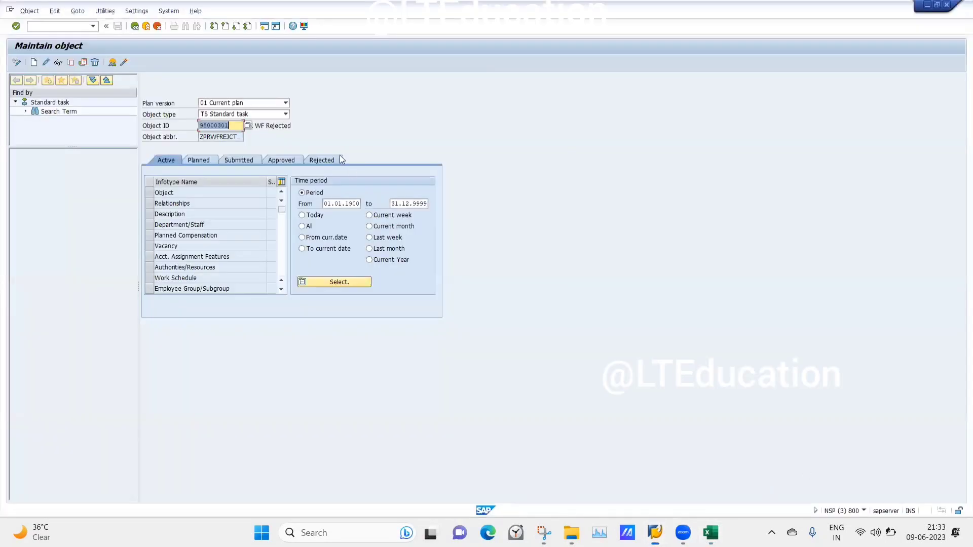
{"action": "left_click", "coordinate": [285, 114]}
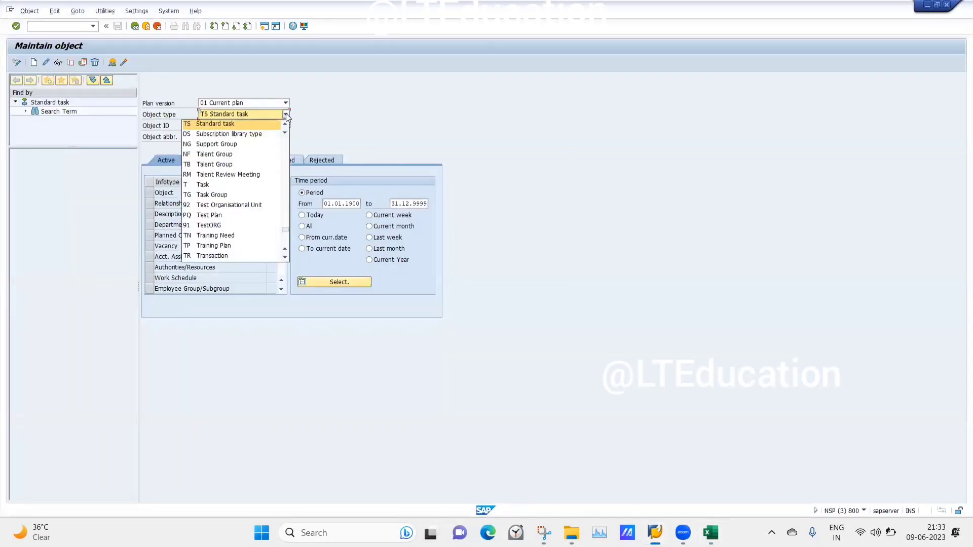
{"action": "left_click", "coordinate": [286, 125]}
{"action": "left_click", "coordinate": [285, 125]}
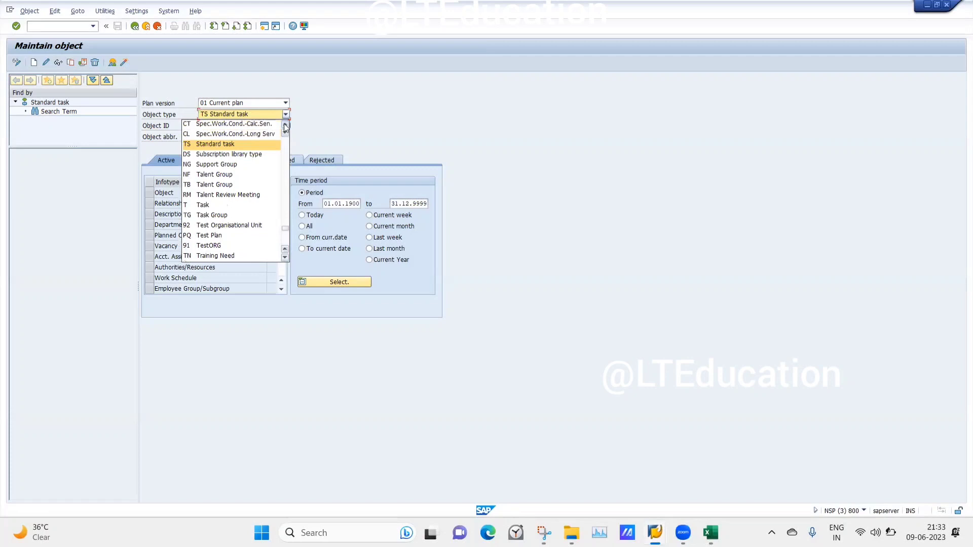
{"action": "left_click", "coordinate": [193, 206]}
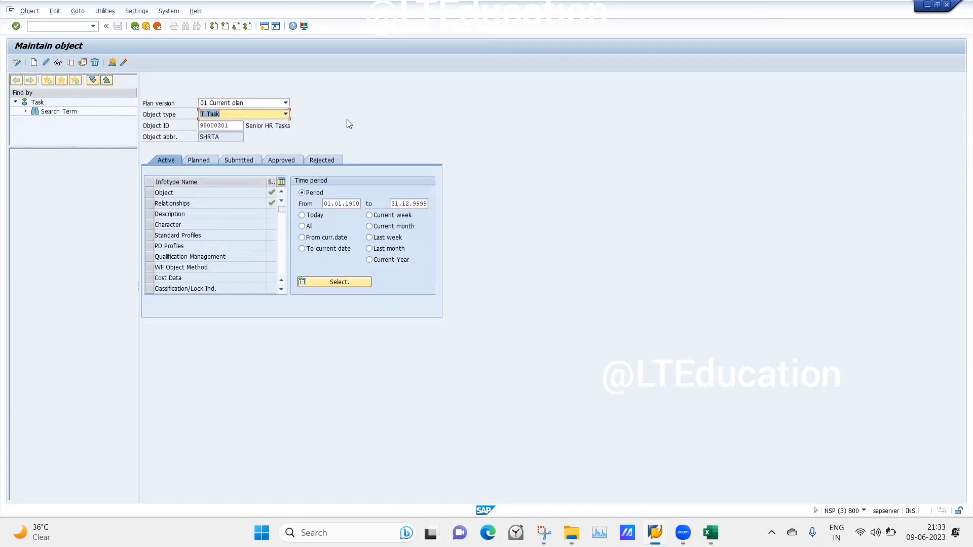
- Open the overview of the Senior HR Tasks object's Object infotype, followed by the overview of its Relationships infotype
{"action": "left_click", "coordinate": [149, 193]}
{"action": "left_click", "coordinate": [112, 63]}
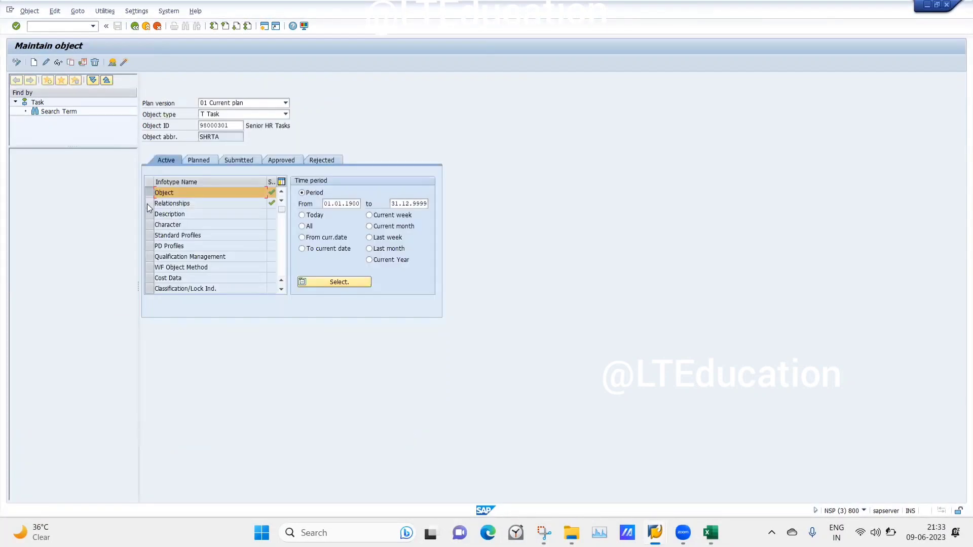
{"action": "left_click", "coordinate": [149, 205]}
{"action": "left_click", "coordinate": [112, 62]}
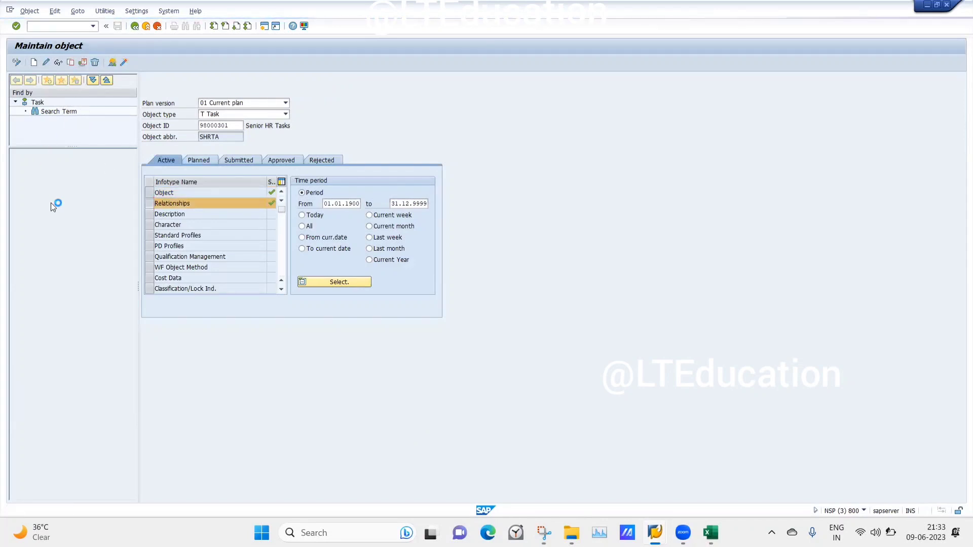